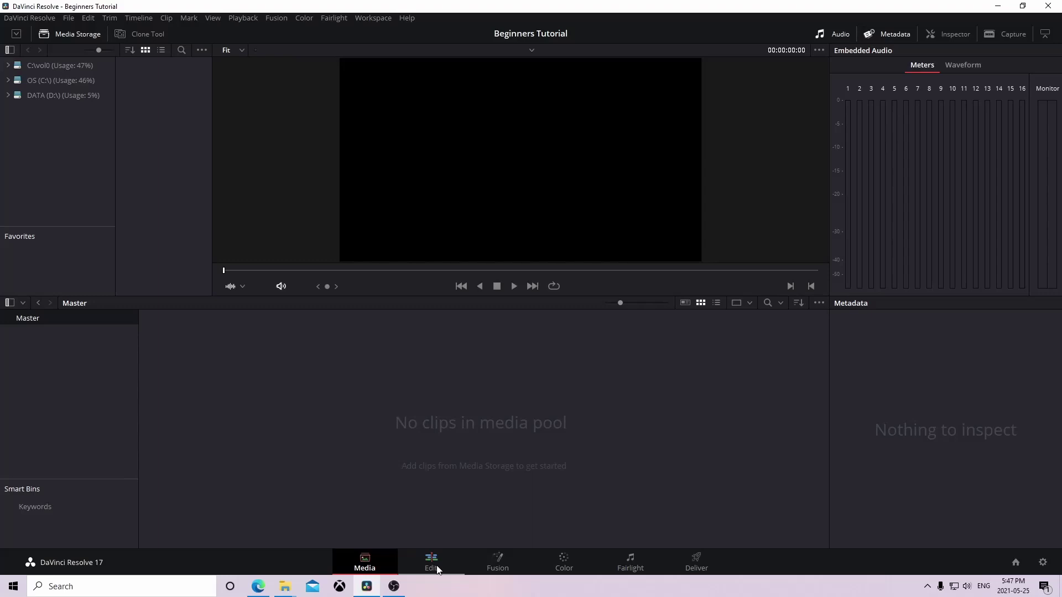
# - Switch to the Edit page and look over the timeline area
pyautogui.click(434, 565)
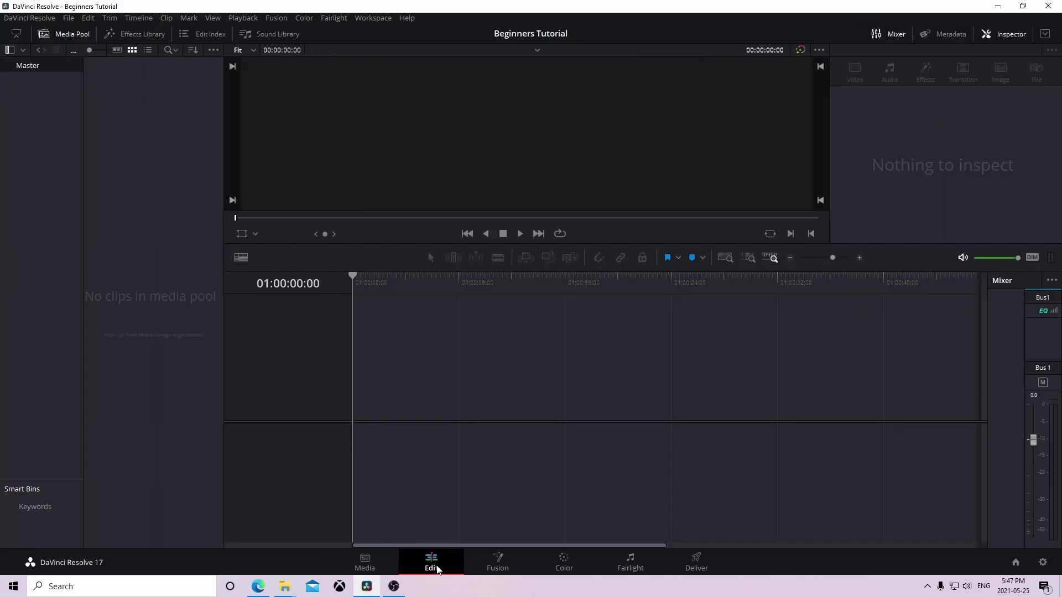
pyautogui.moveTo(387, 320); pyautogui.dragTo(902, 523)
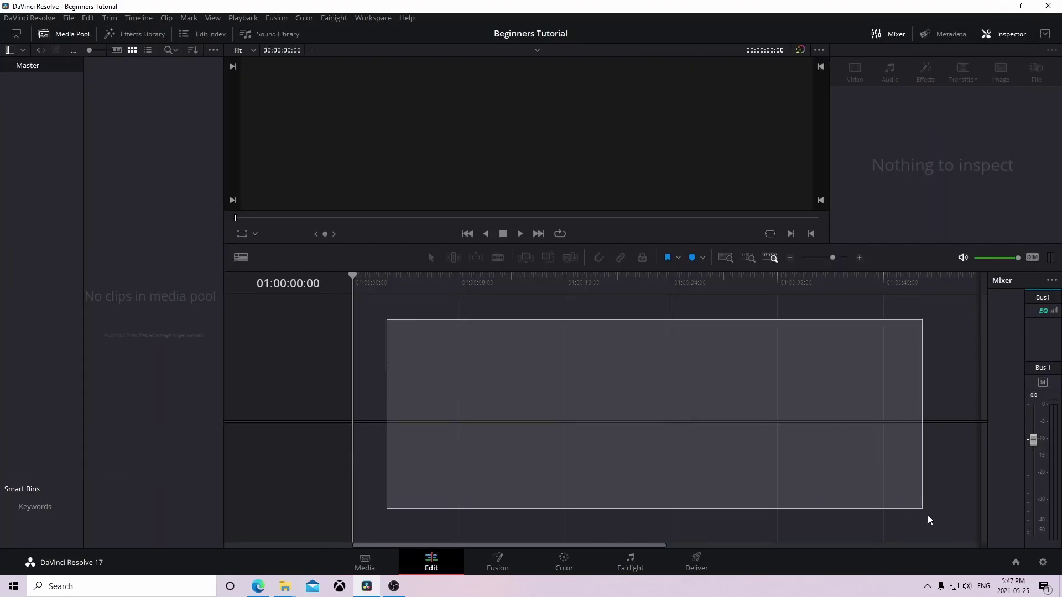
pyautogui.moveTo(423, 324); pyautogui.dragTo(813, 530)
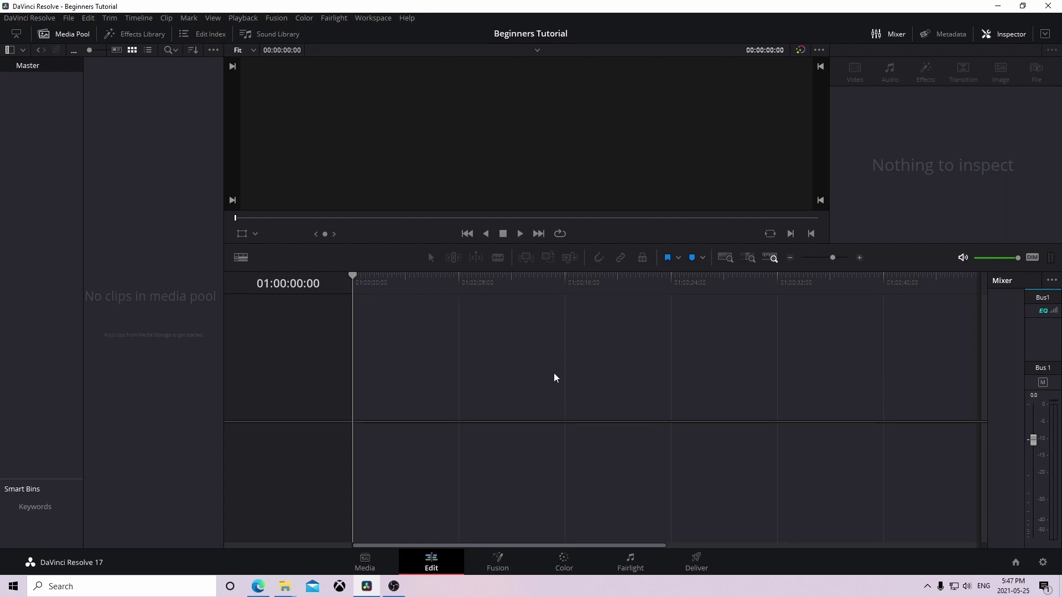
# - Move to the Fusion page and inspect its empty node editor
pyautogui.click(505, 563)
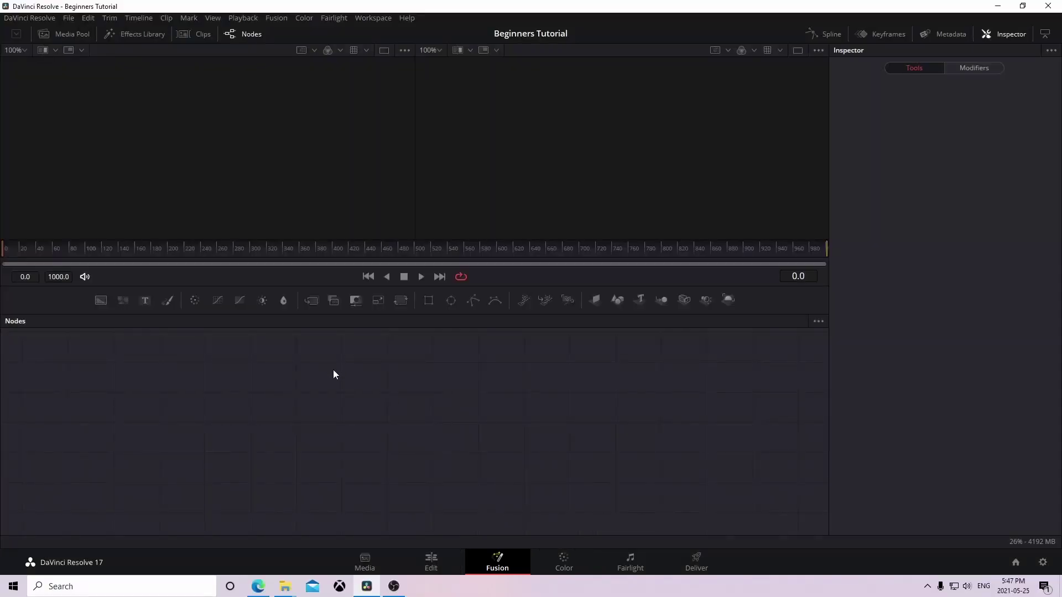
pyautogui.moveTo(263, 352); pyautogui.dragTo(629, 506)
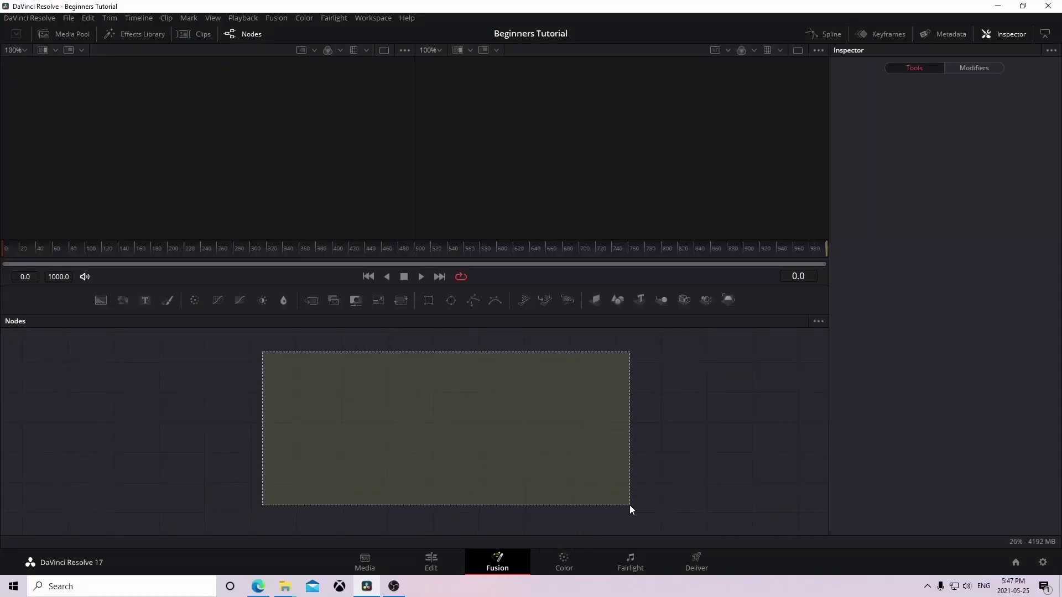
pyautogui.moveTo(259, 364); pyautogui.dragTo(646, 496)
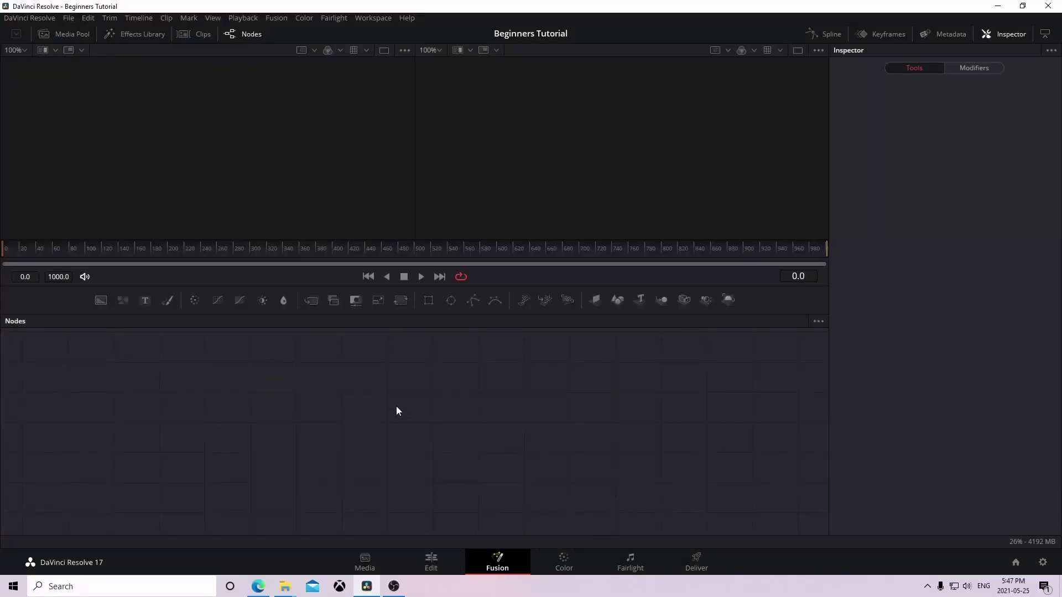
pyautogui.moveTo(133, 378); pyautogui.dragTo(629, 452)
# - Step through the Color and Fairlight pages, ending on the Deliver page's render settings
pyautogui.click(564, 562)
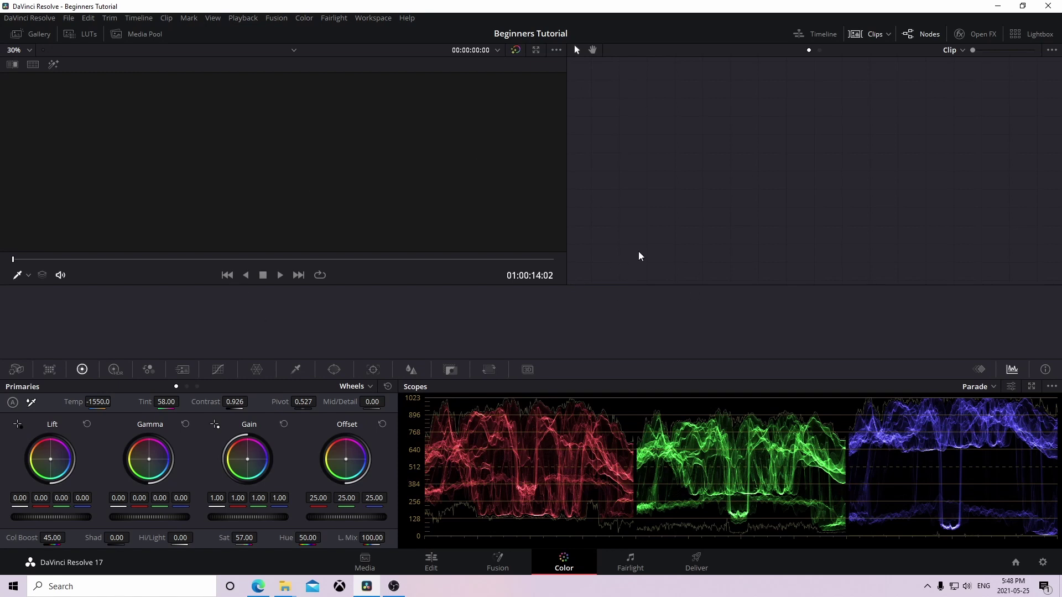
pyautogui.click(631, 570)
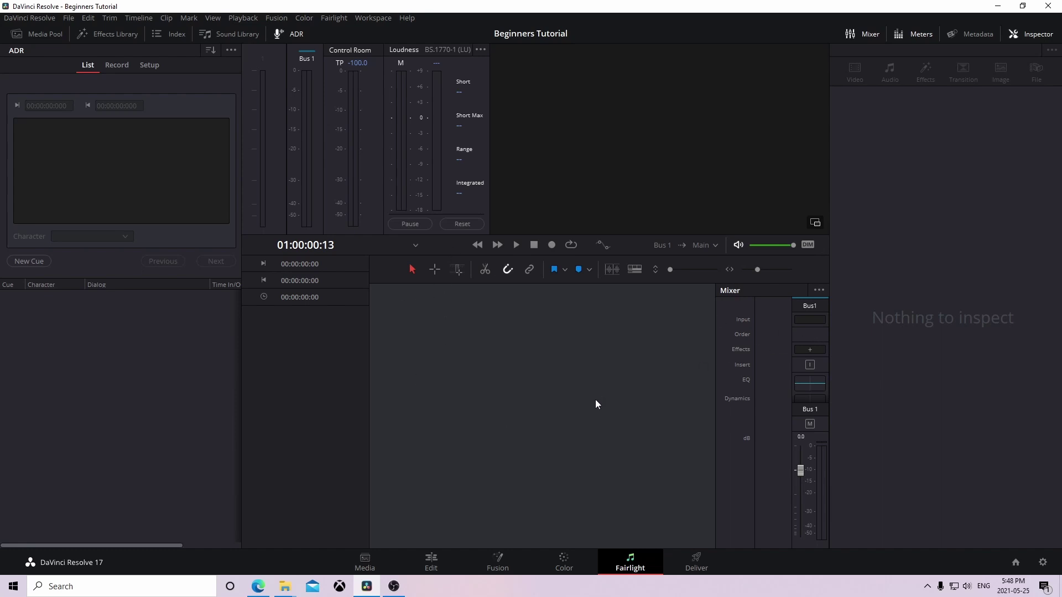
pyautogui.click(697, 567)
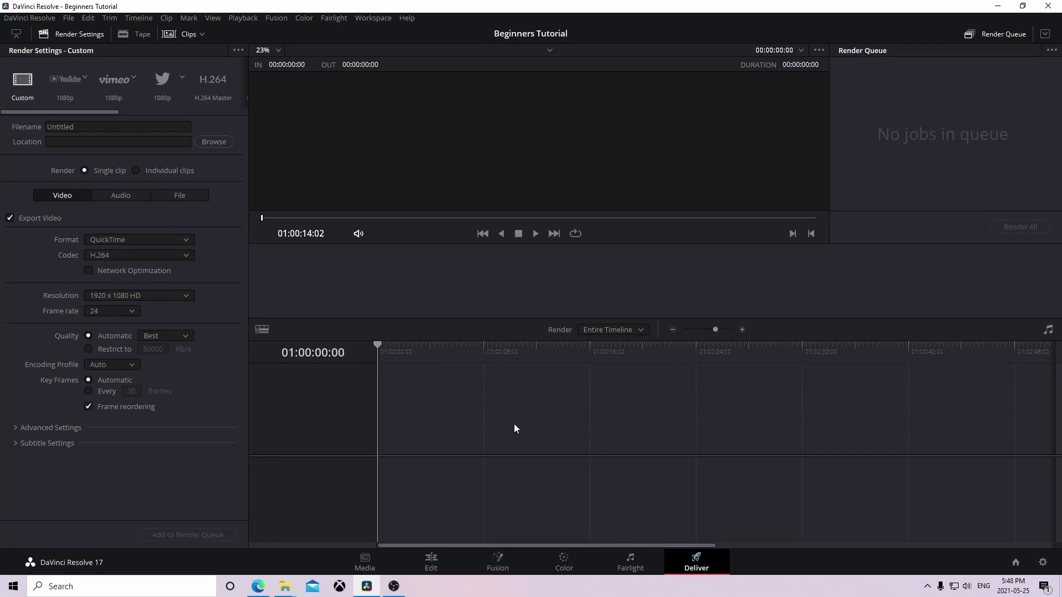
pyautogui.moveTo(557, 545); pyautogui.dragTo(437, 539)
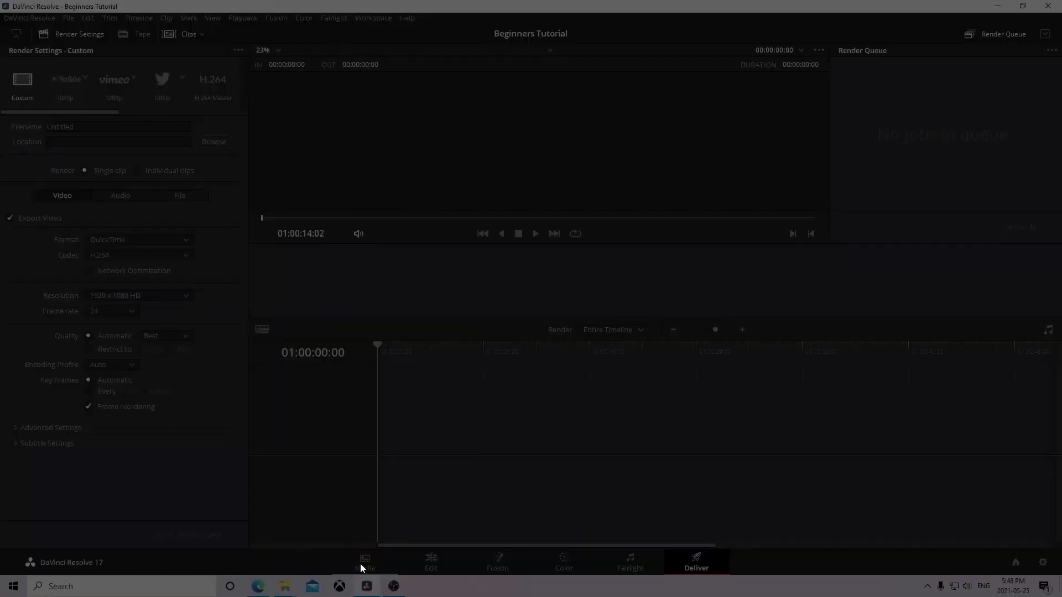
# - Visit the Media page, then return to the Edit page with its empty Master bin
pyautogui.click(370, 571)
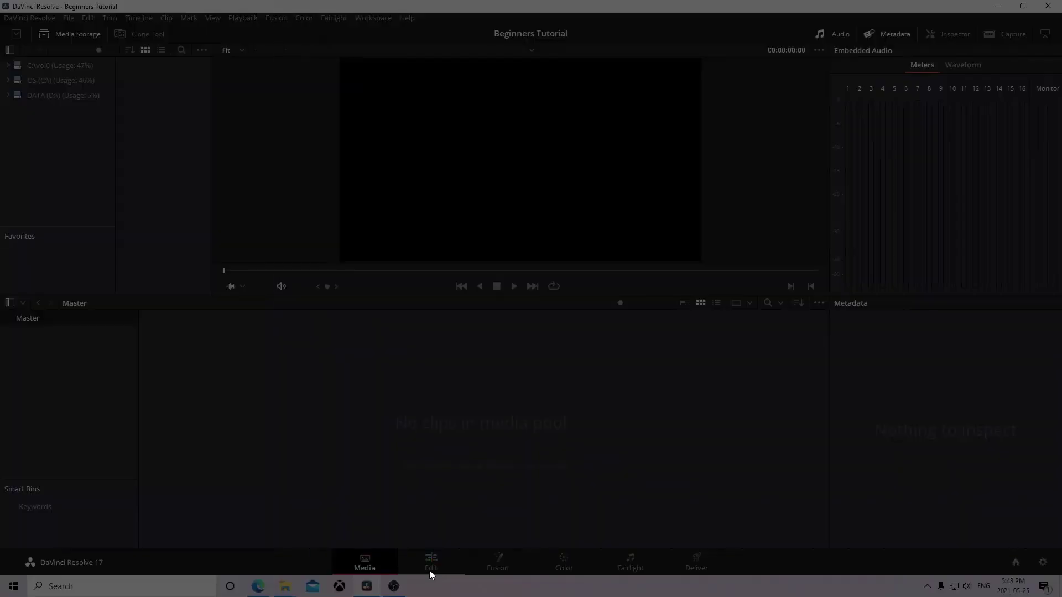
pyautogui.click(432, 569)
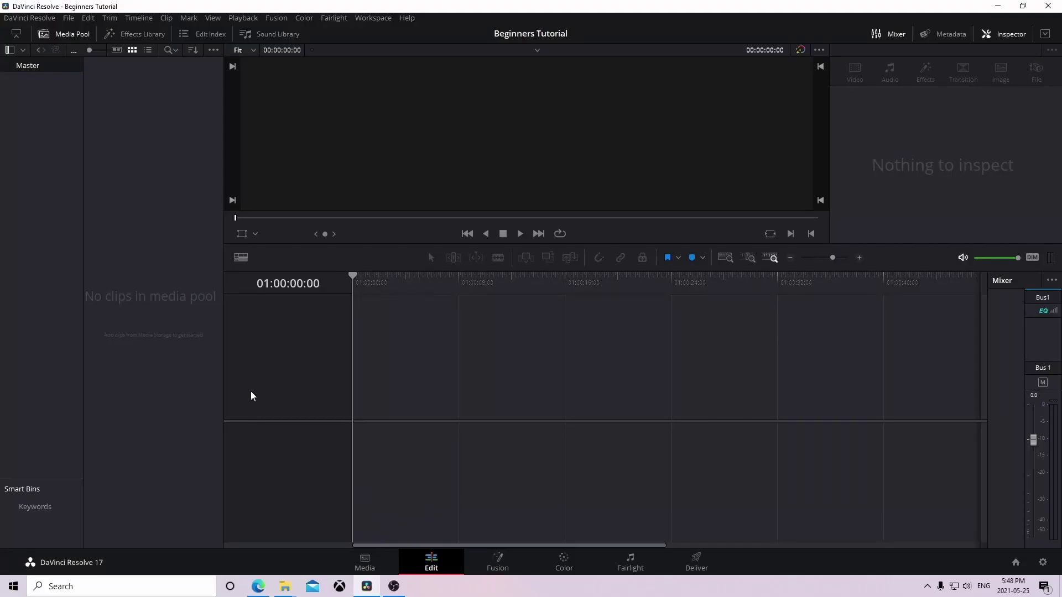
pyautogui.moveTo(97, 80)
pyautogui.mouseDown()
pyautogui.moveTo(207, 482)
pyautogui.moveTo(64, 304)
pyautogui.moveTo(142, 81)
pyautogui.moveTo(179, 471)
pyautogui.moveTo(143, 143)
pyautogui.moveTo(206, 503)
pyautogui.mouseUp()
# - Create a new bin under Master named Video
pyautogui.rightClick(26, 90)
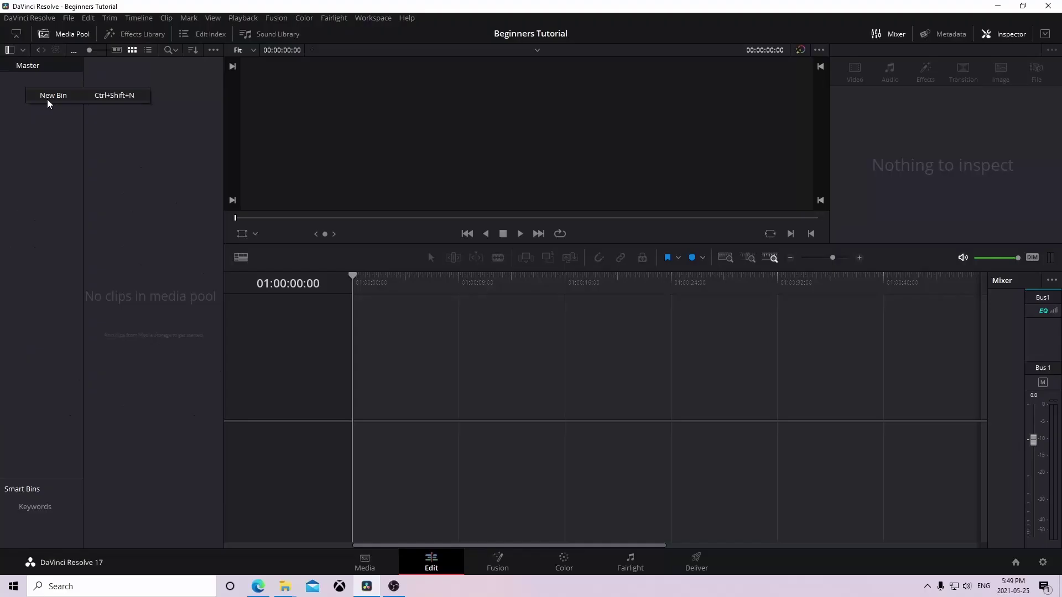
pyautogui.click(48, 97)
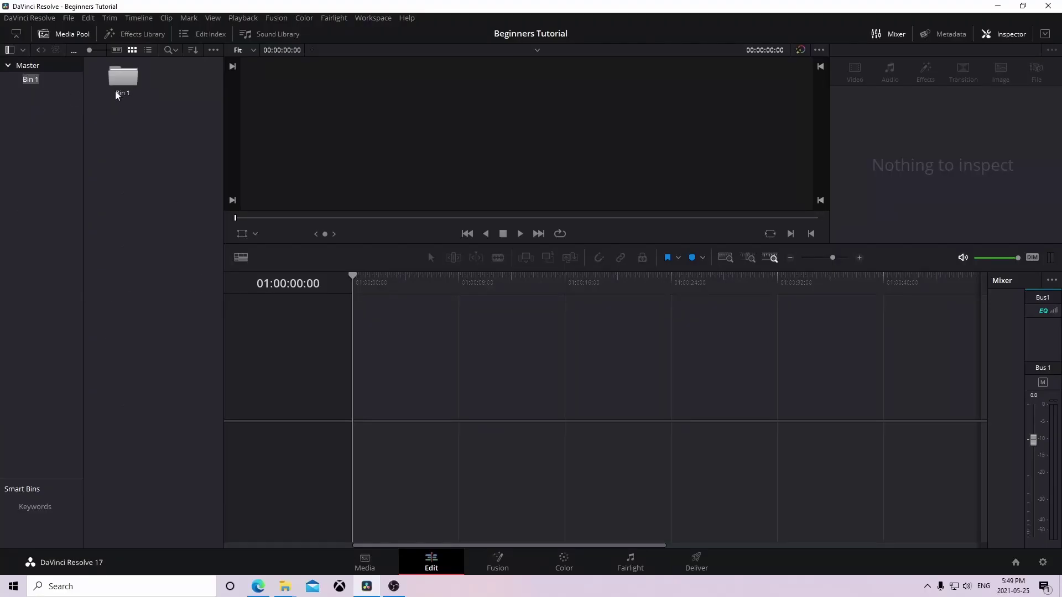
pyautogui.write('vIDE')
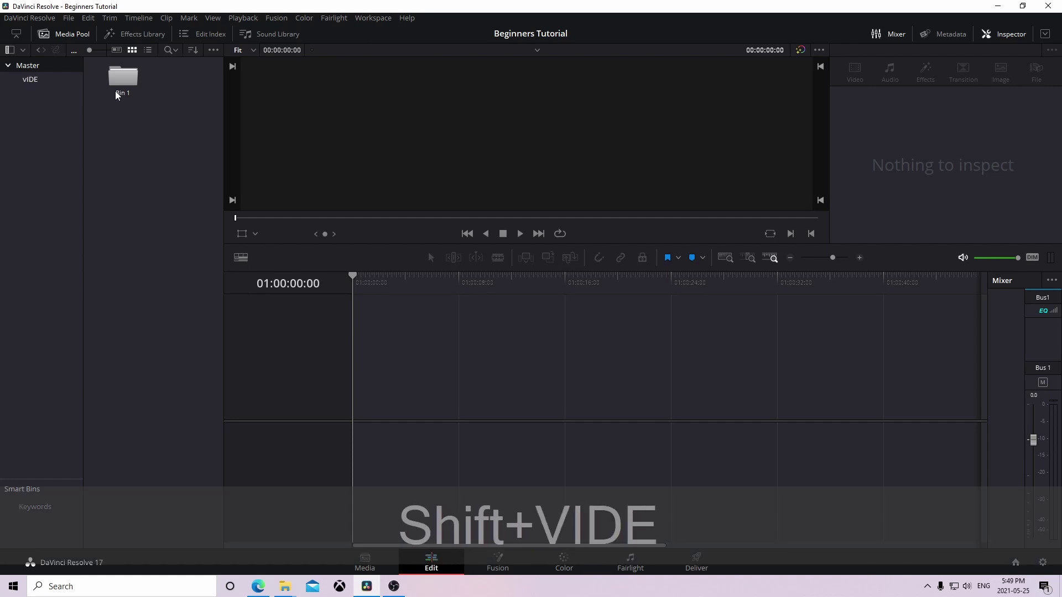
pyautogui.press('BackSpace')
pyautogui.press('BackSpace')
pyautogui.press('BackSpace')
pyautogui.press('capslock')
pyautogui.press('BackSpace')
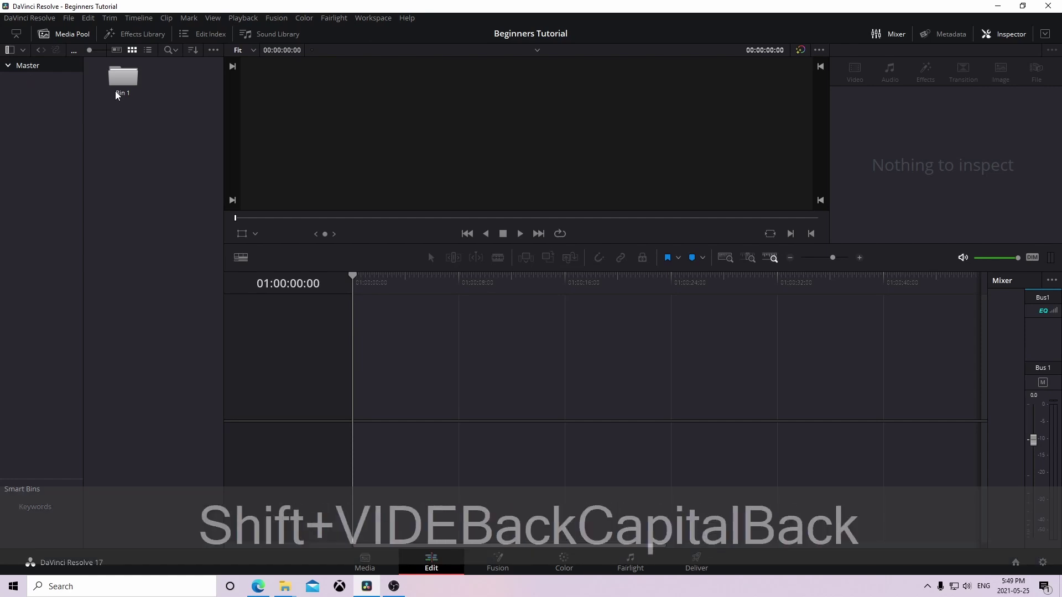
pyautogui.write('Vu')
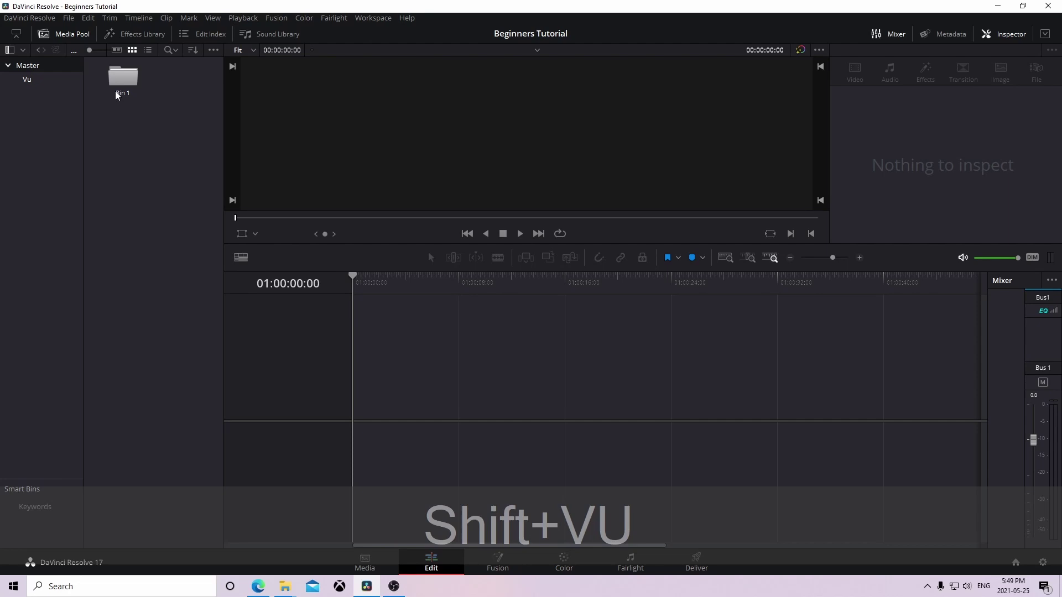
pyautogui.press('BackSpace')
pyautogui.write('ide')
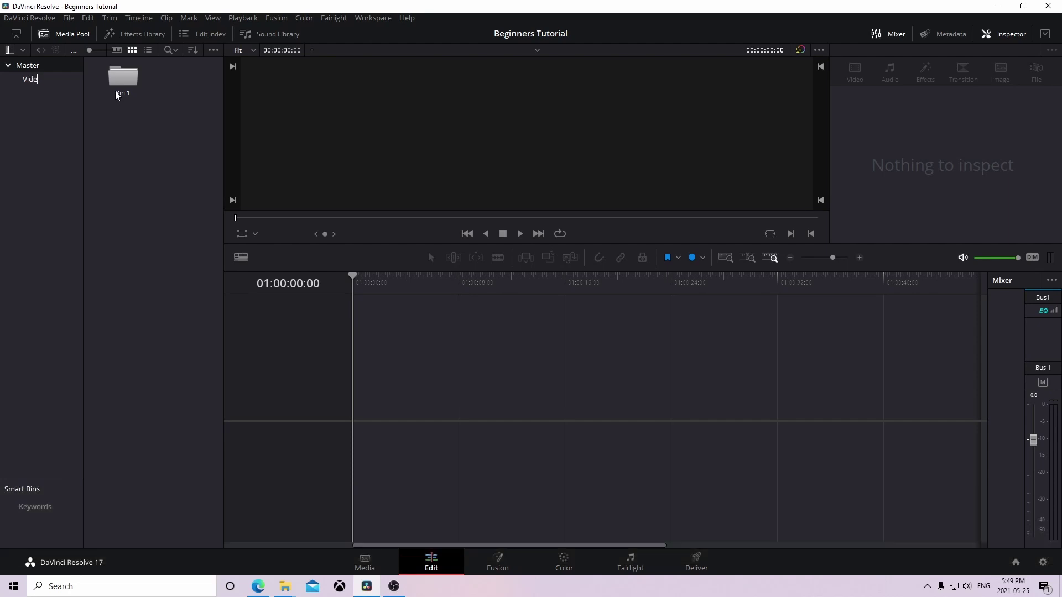
pyautogui.write('o')
pyautogui.press('Return')
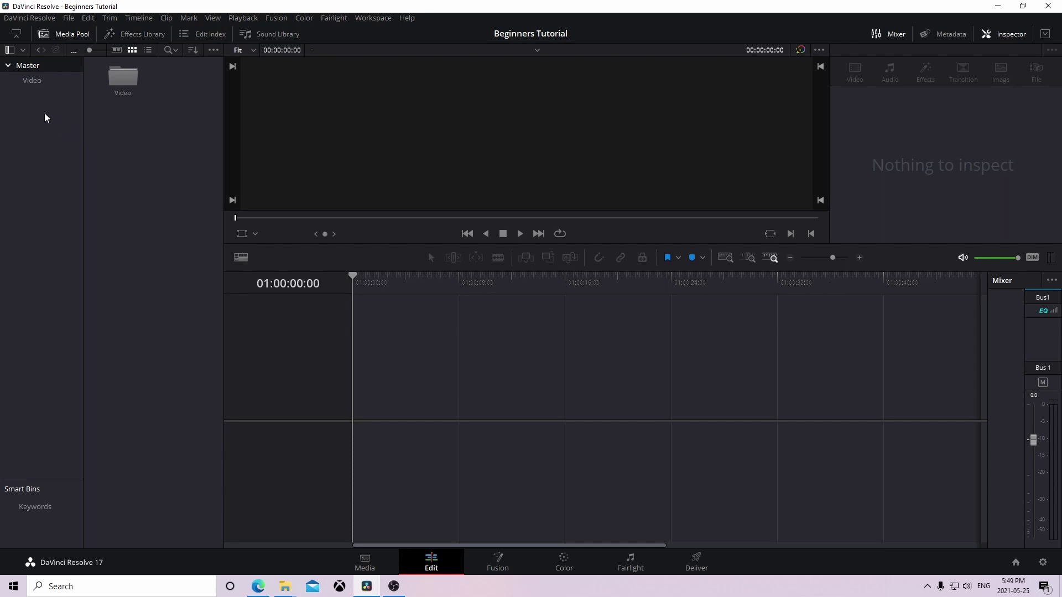
# - Add two more bins named Music and SFX, then select all three bins
pyautogui.rightClick(45, 114)
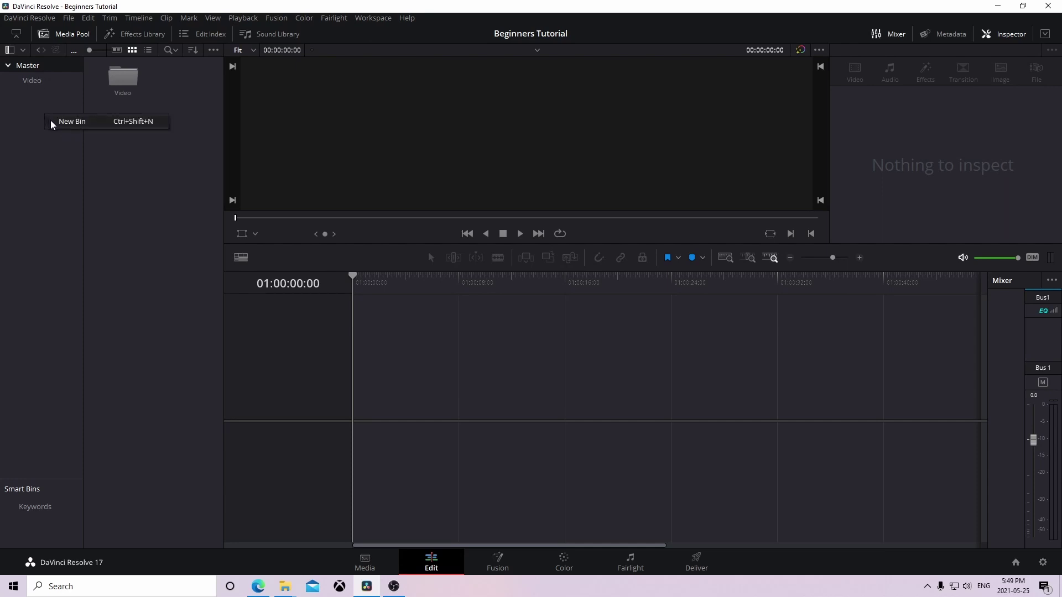
pyautogui.click(66, 121)
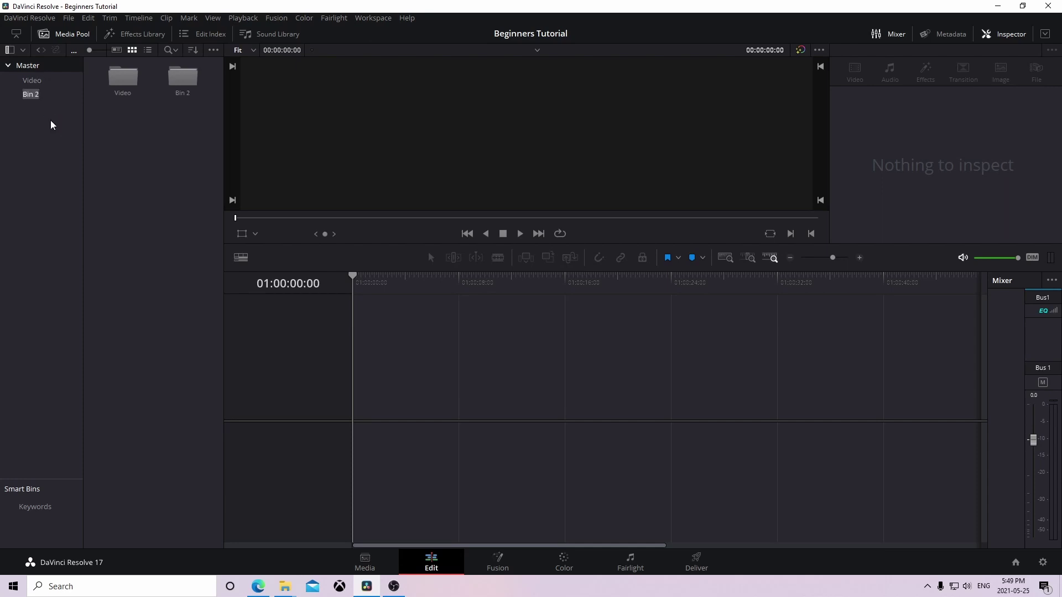
pyautogui.write('Music')
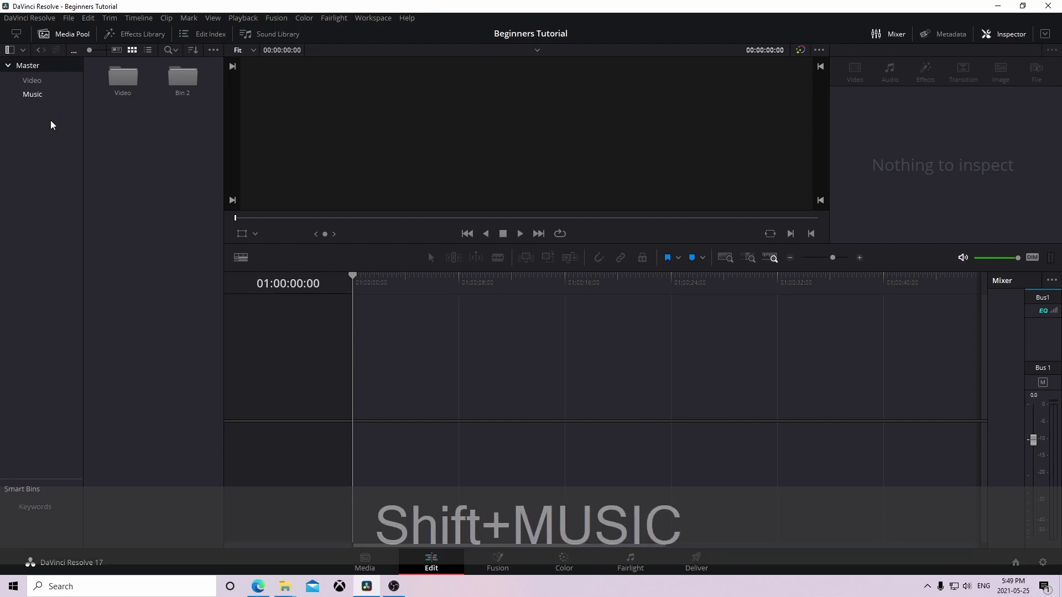
pyautogui.press('Return')
pyautogui.rightClick(51, 125)
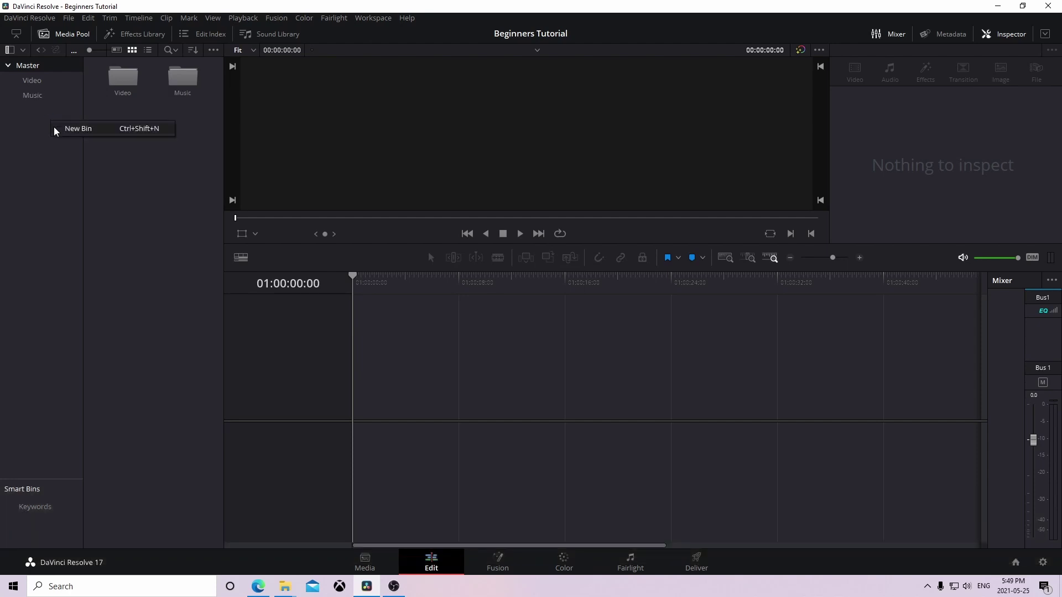
pyautogui.click(55, 129)
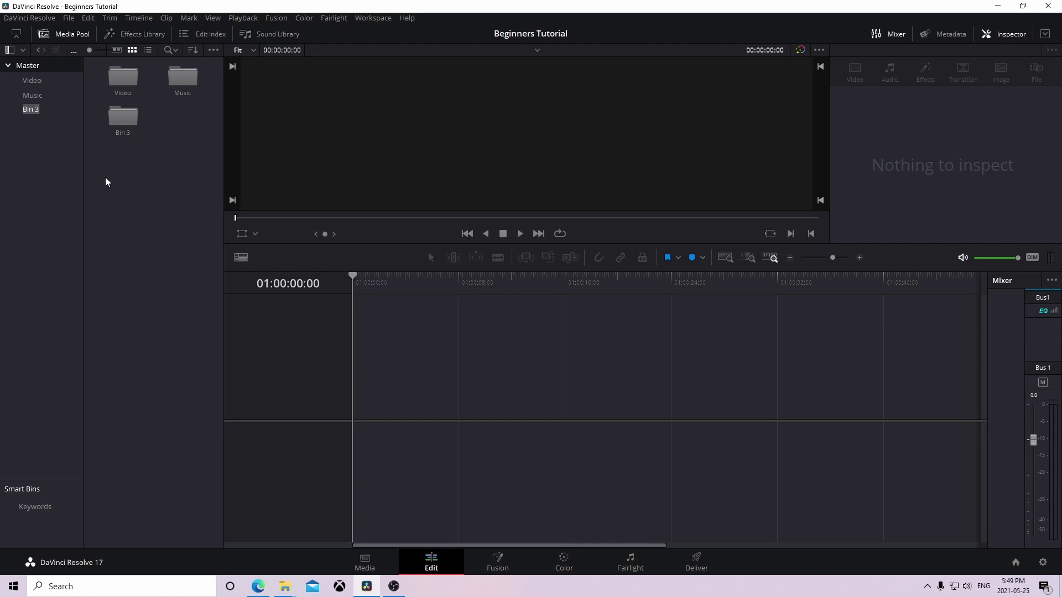
pyautogui.press('shift')
pyautogui.write('S')
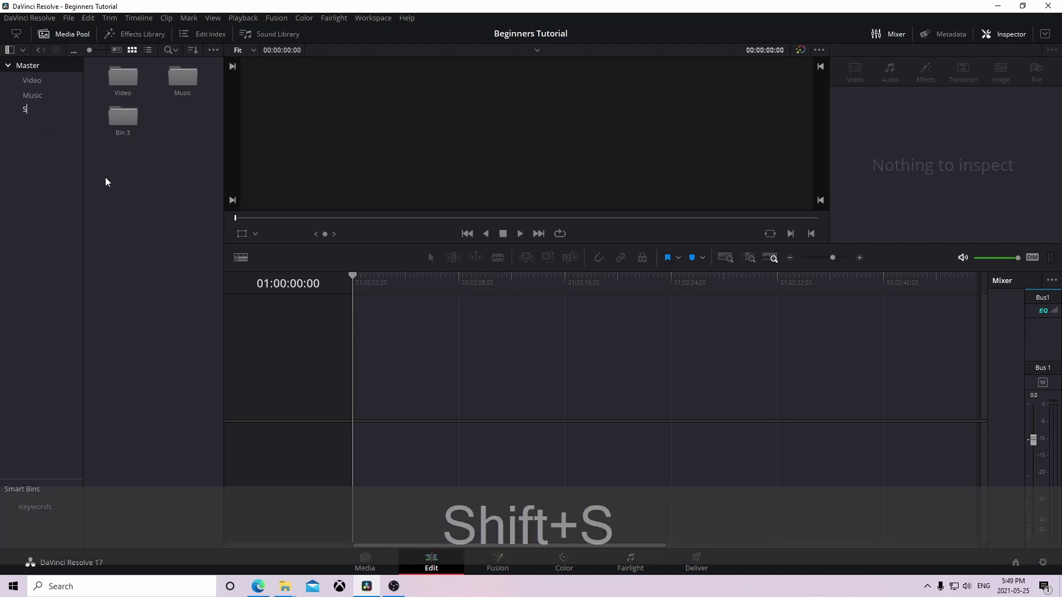
pyautogui.write('FX')
pyautogui.press('Return')
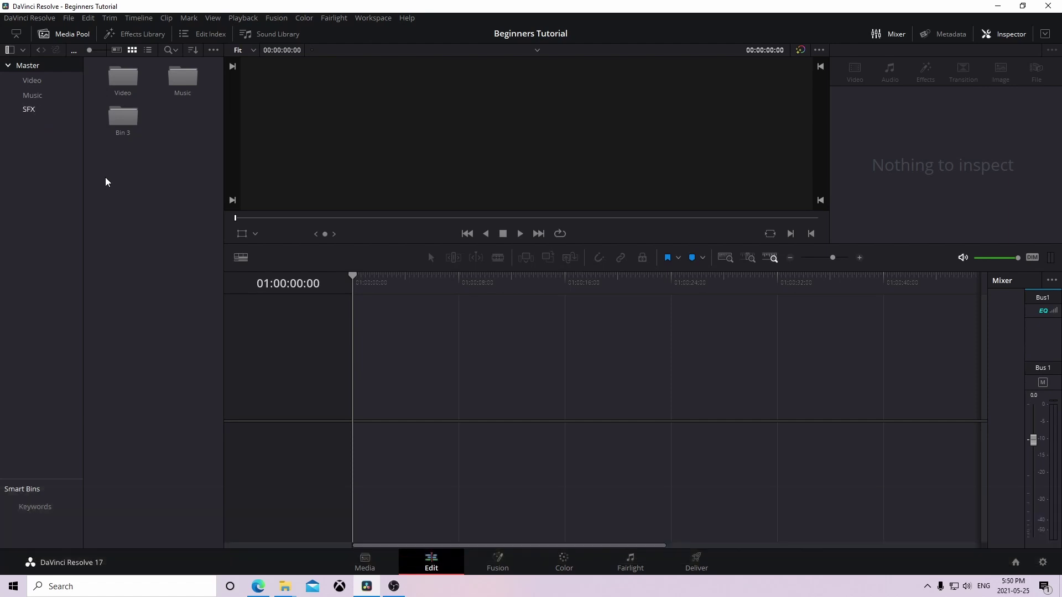
pyautogui.moveTo(201, 166); pyautogui.dragTo(138, 127)
# - Open the Video bin and import all seven clips from Desktop > begginers
pyautogui.doubleClick(126, 92)
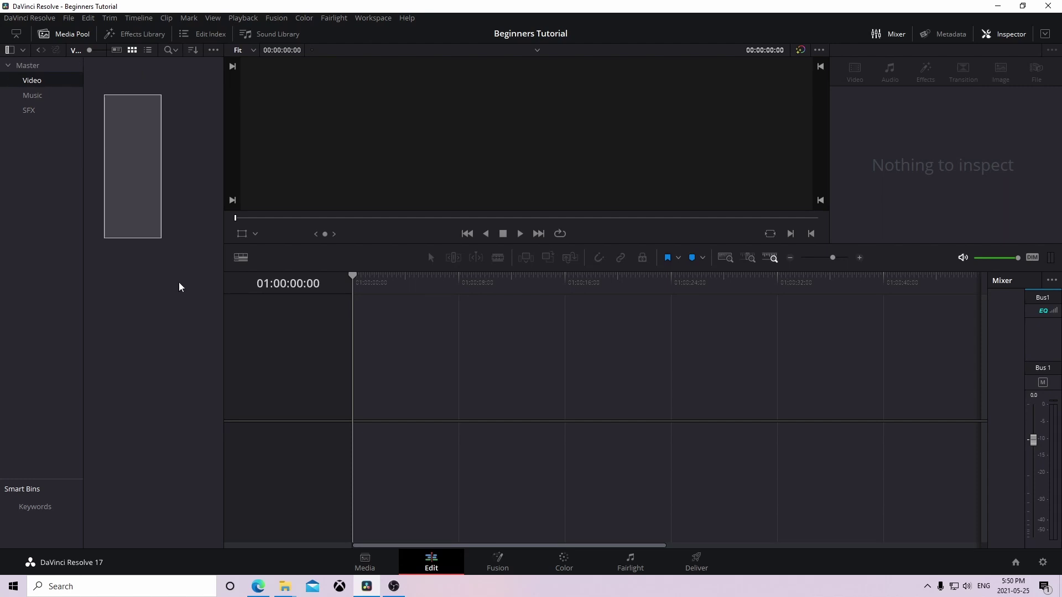
pyautogui.moveTo(104, 96); pyautogui.dragTo(215, 372)
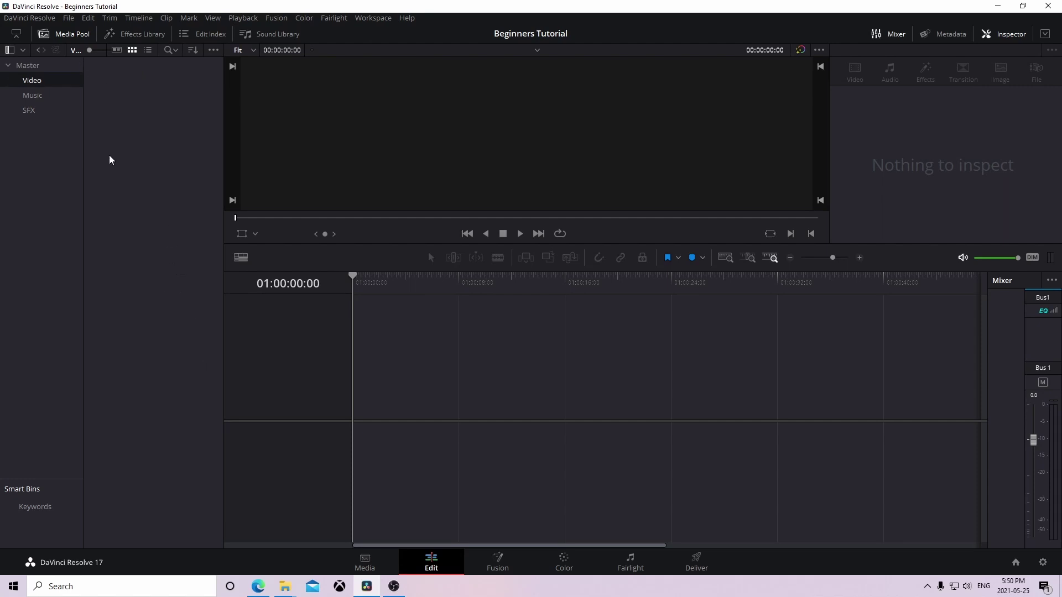
pyautogui.rightClick(140, 157)
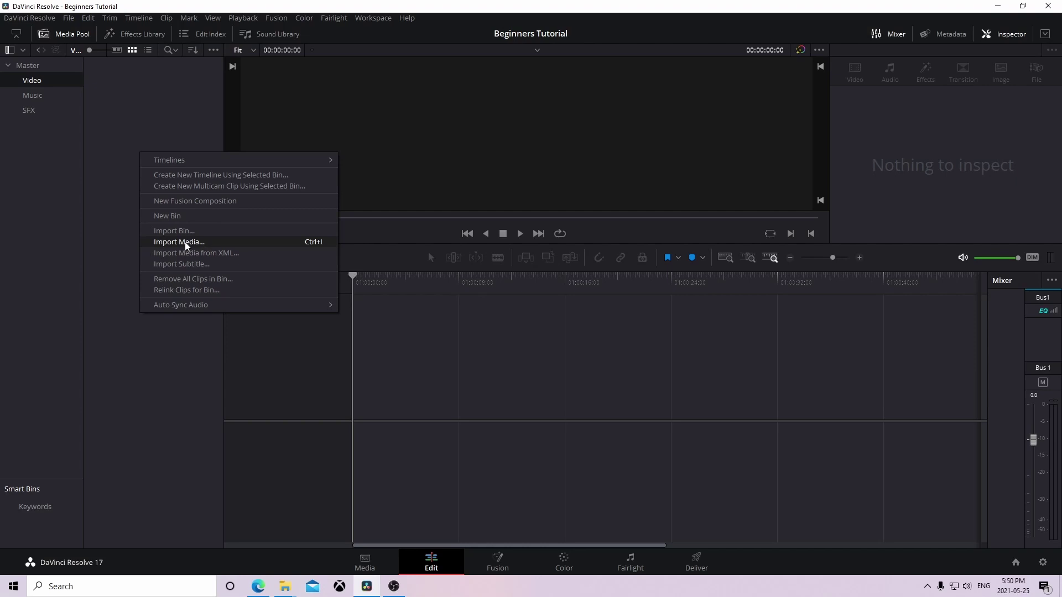
pyautogui.click(186, 243)
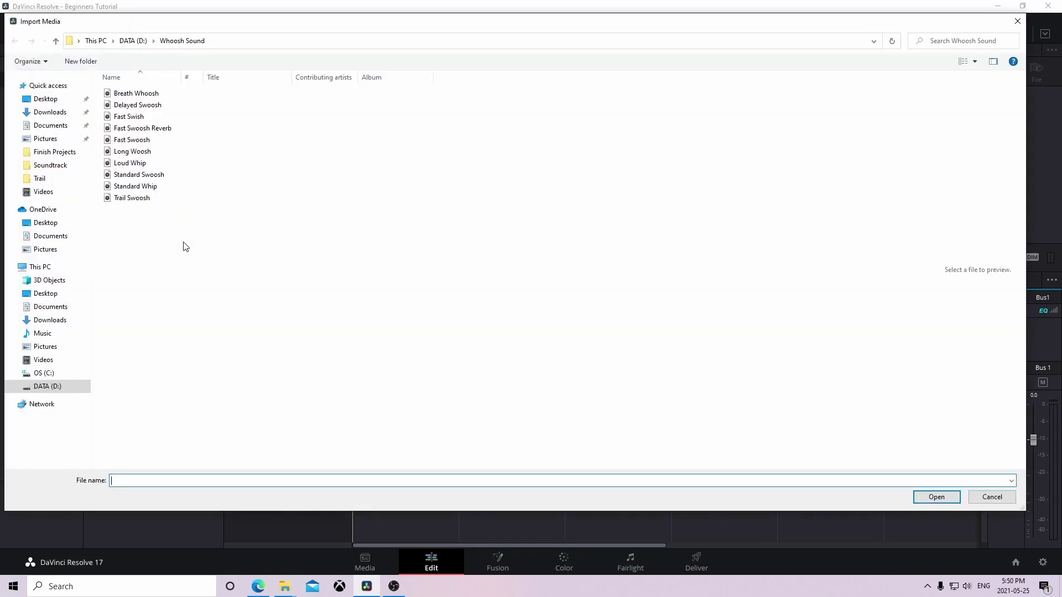
pyautogui.click(46, 99)
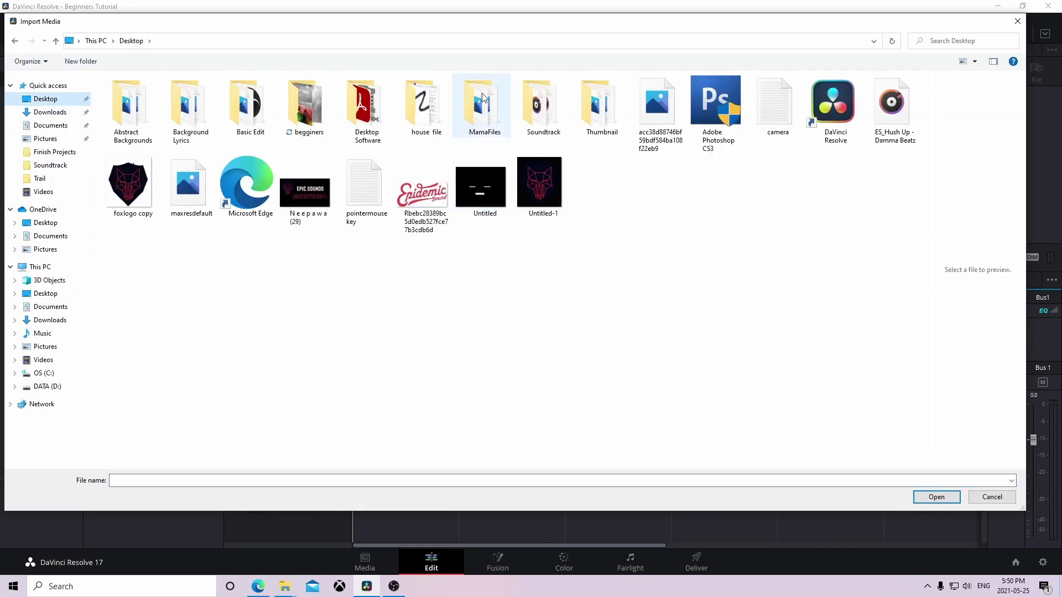
pyautogui.doubleClick(305, 105)
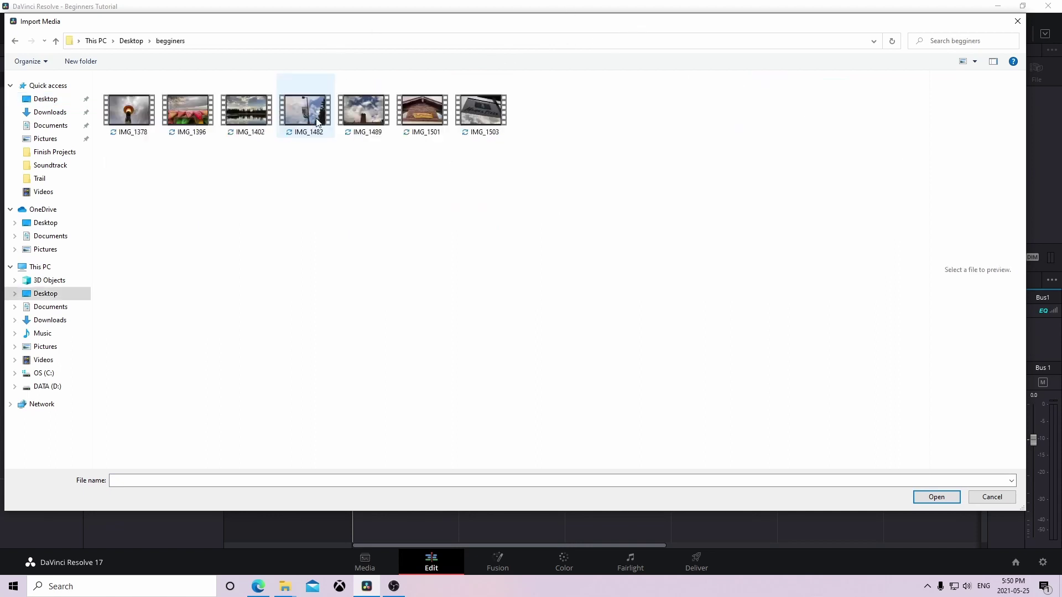
pyautogui.moveTo(618, 198); pyautogui.dragTo(101, 92)
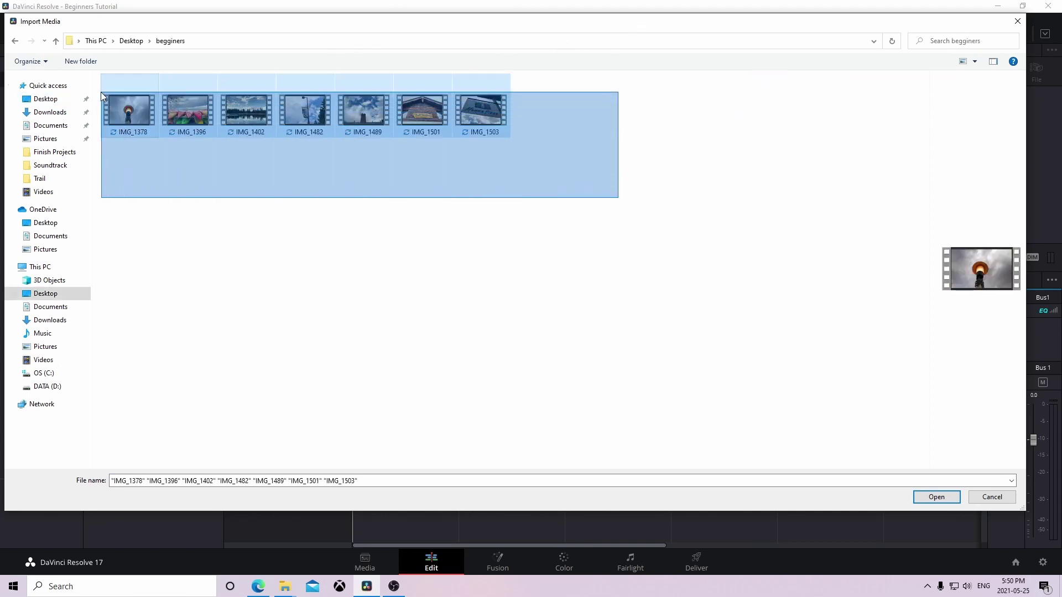
pyautogui.click(937, 497)
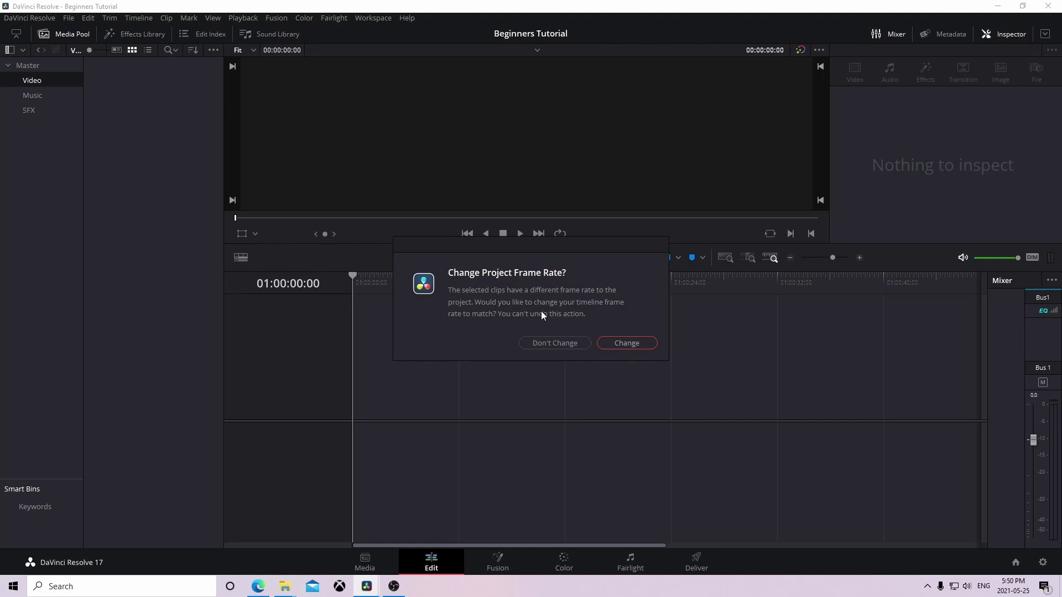
# - Answer the frame rate prompt, then review Project Settings and cancel without changes
pyautogui.click(555, 346)
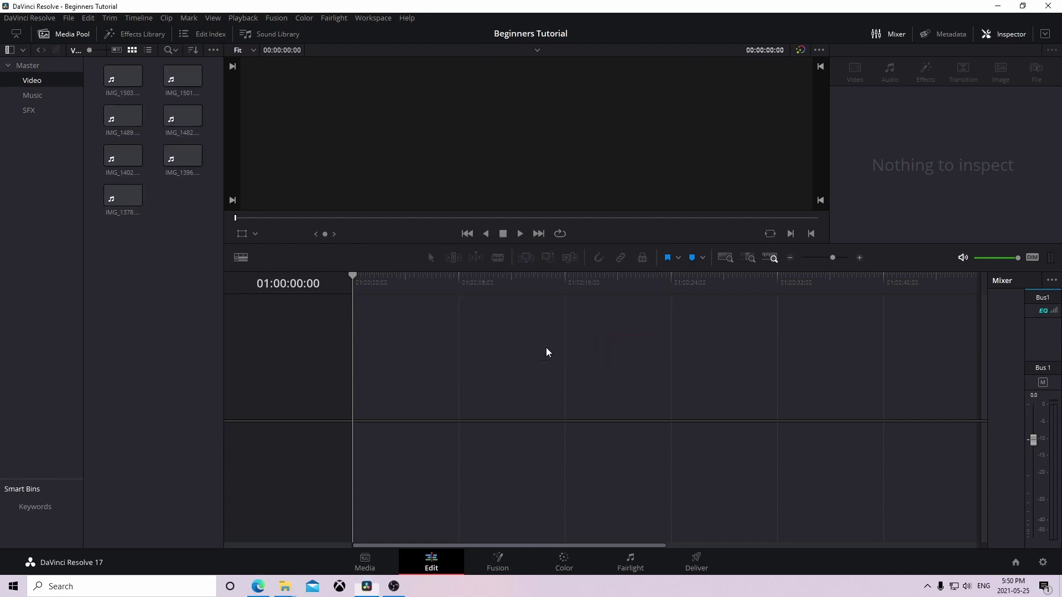
pyautogui.click(1045, 567)
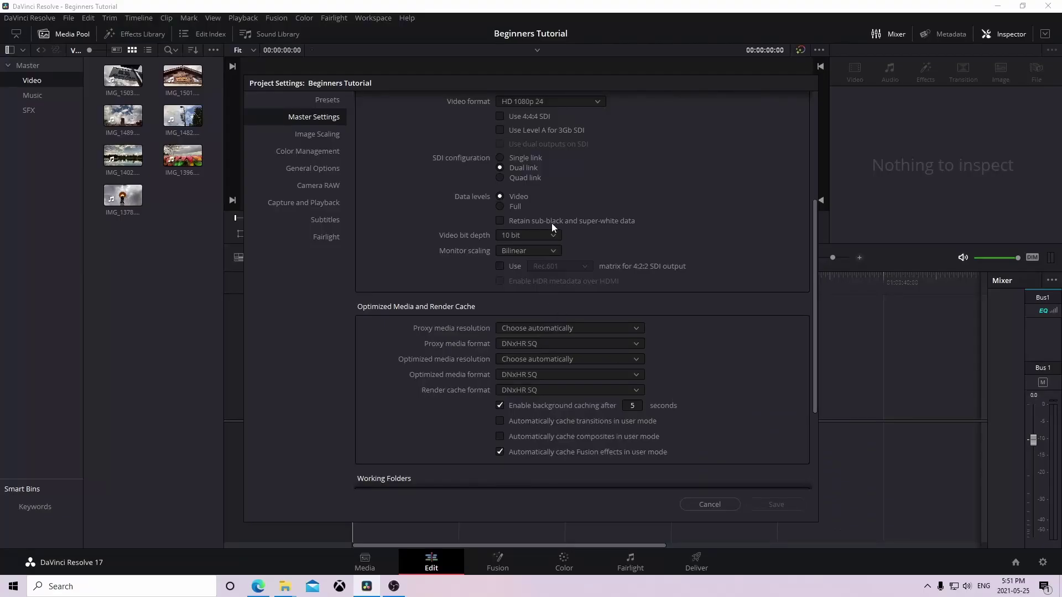
pyautogui.scroll(3, 623, 249)
pyautogui.scroll(3, 589, 233)
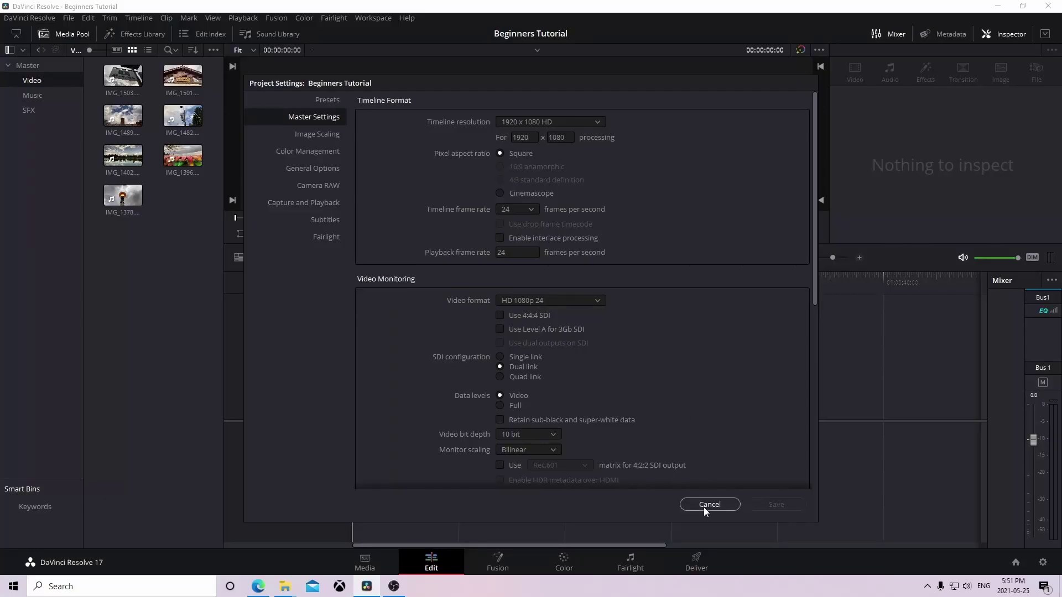
pyautogui.click(705, 505)
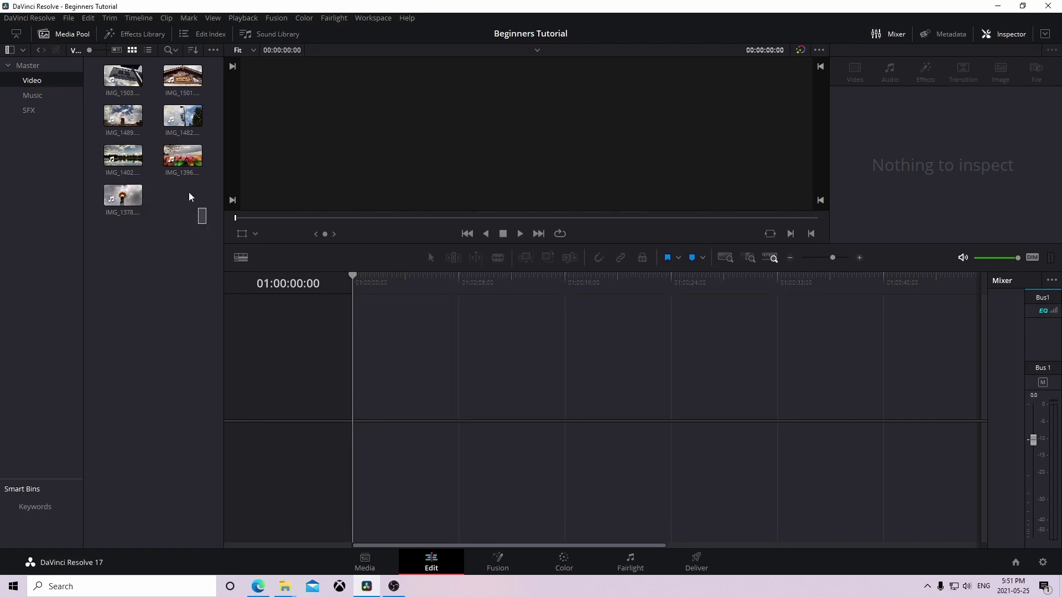
# - Select and deselect the imported clips in the media pool, including IMG_1503
pyautogui.moveTo(190, 221); pyautogui.dragTo(138, 72)
pyautogui.click(157, 250)
pyautogui.click(122, 77)
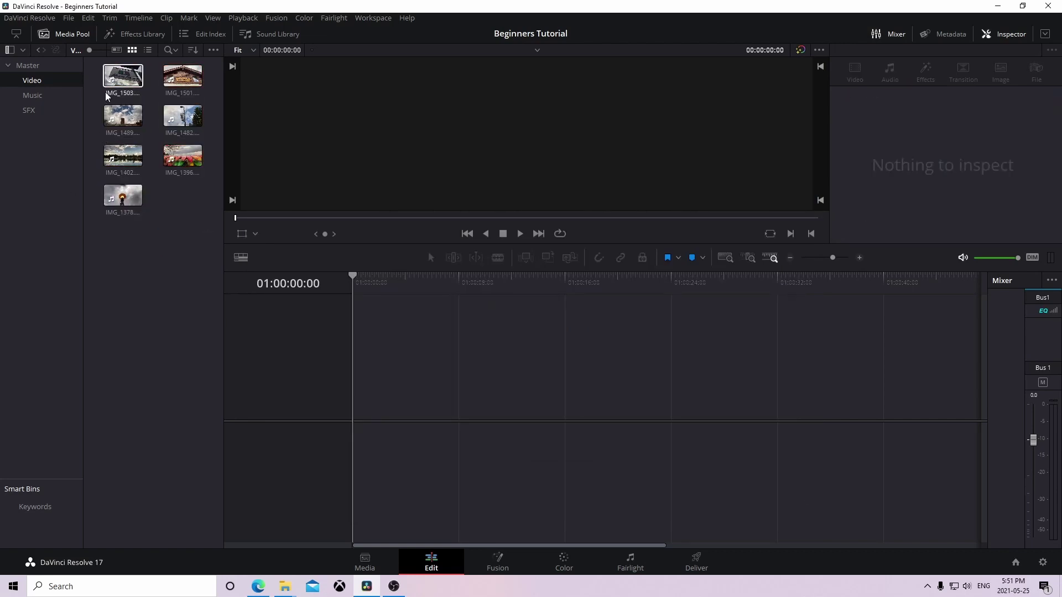
pyautogui.click(157, 234)
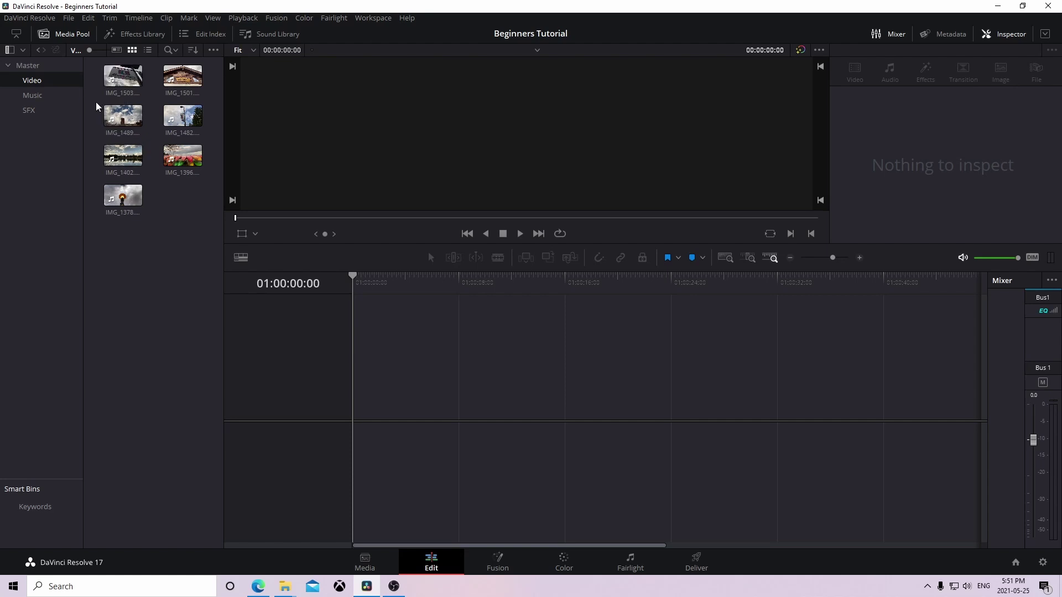
pyautogui.click(123, 77)
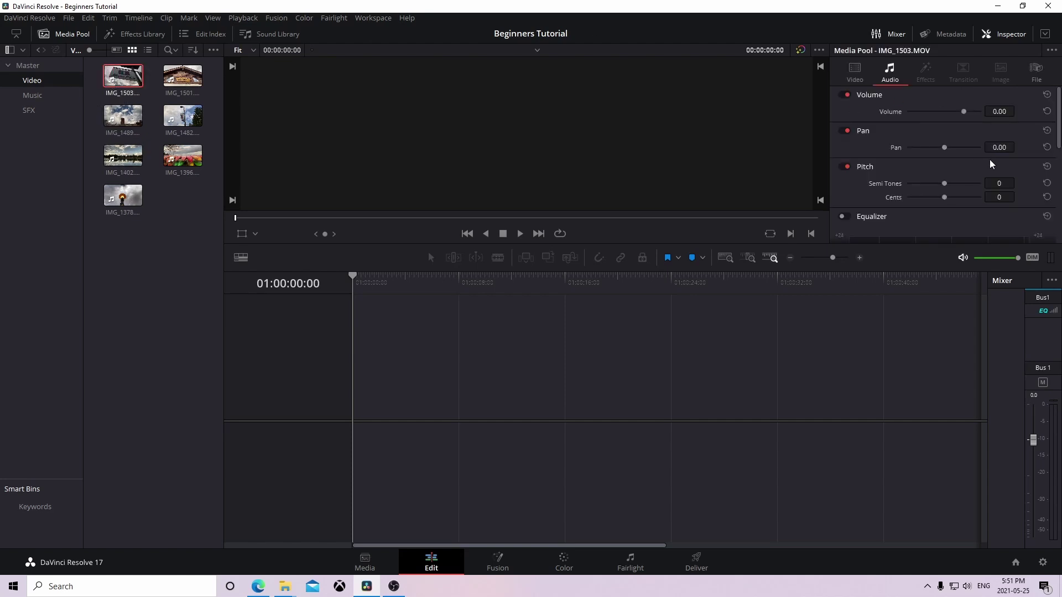
pyautogui.scroll(-3, 989, 167)
pyautogui.scroll(3, 988, 170)
pyautogui.scroll(-3, 1002, 163)
pyautogui.scroll(3, 984, 164)
pyautogui.click(169, 216)
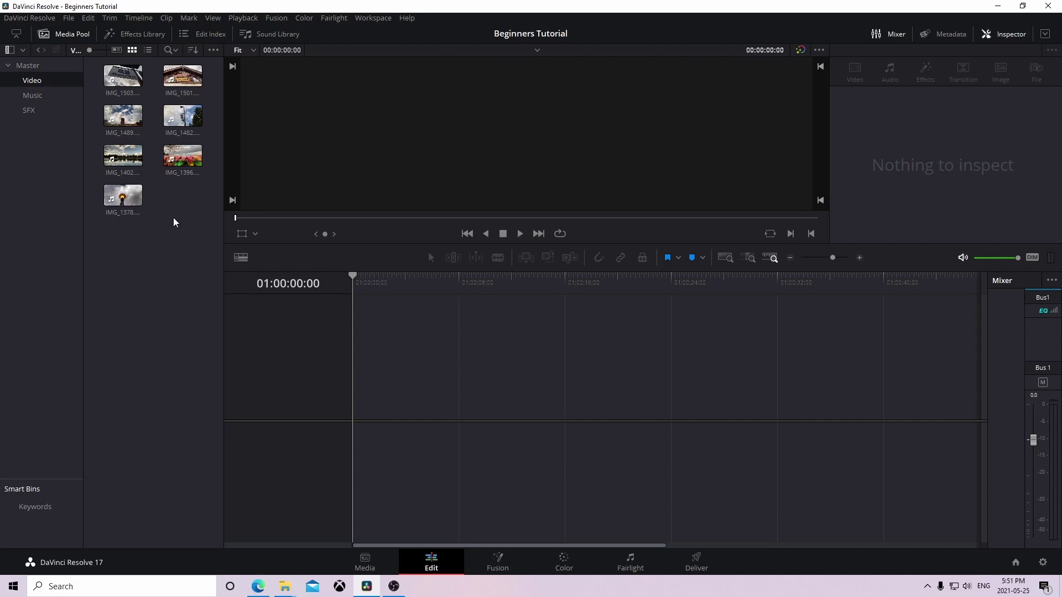
# - Create a new timeline from the media pool, keeping the default name Timeline 1
pyautogui.rightClick(173, 224)
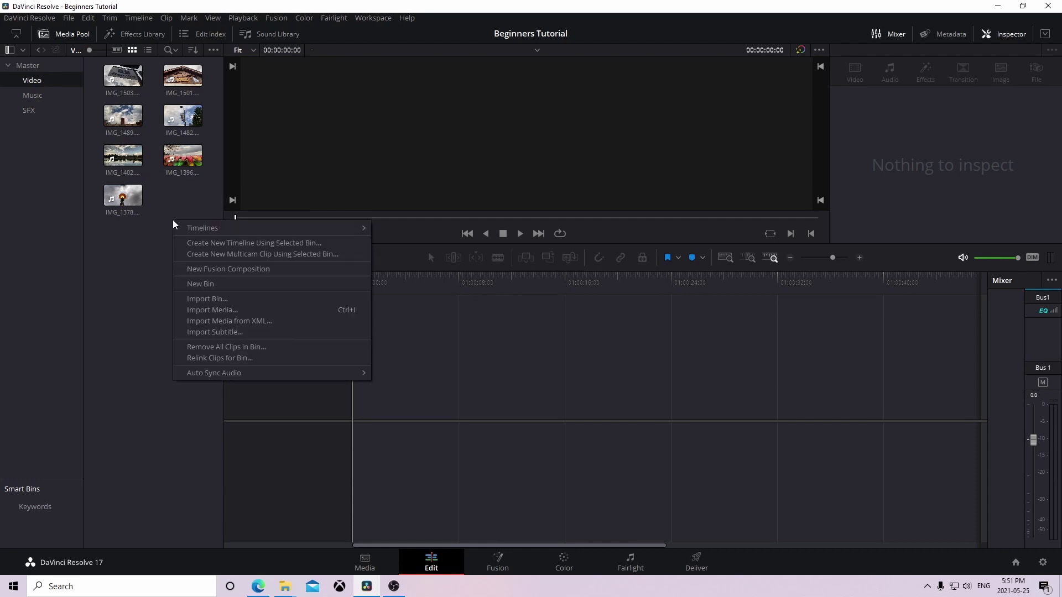
pyautogui.moveTo(193, 228)
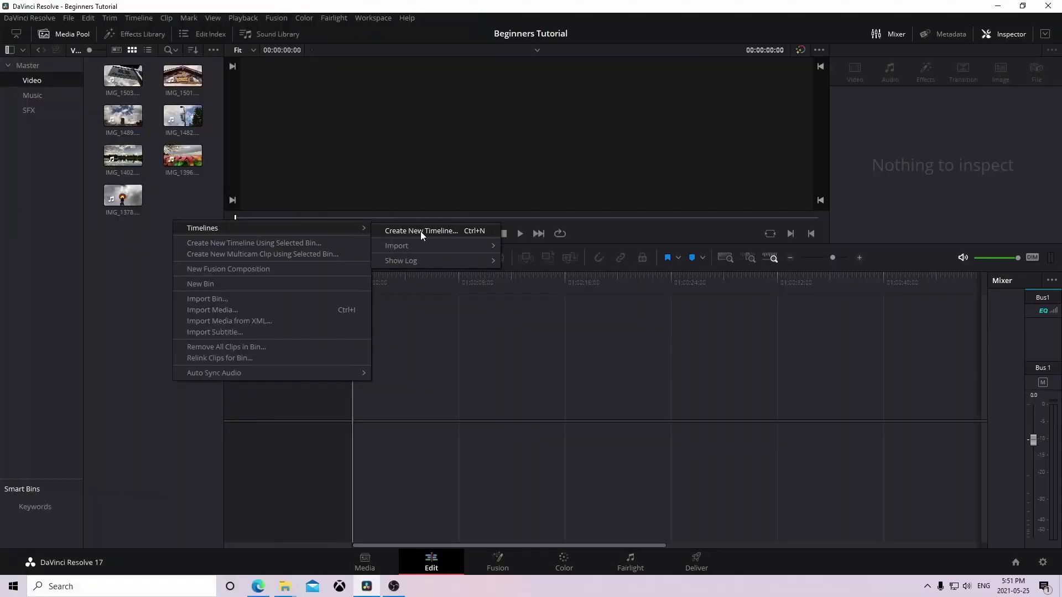
pyautogui.click(421, 233)
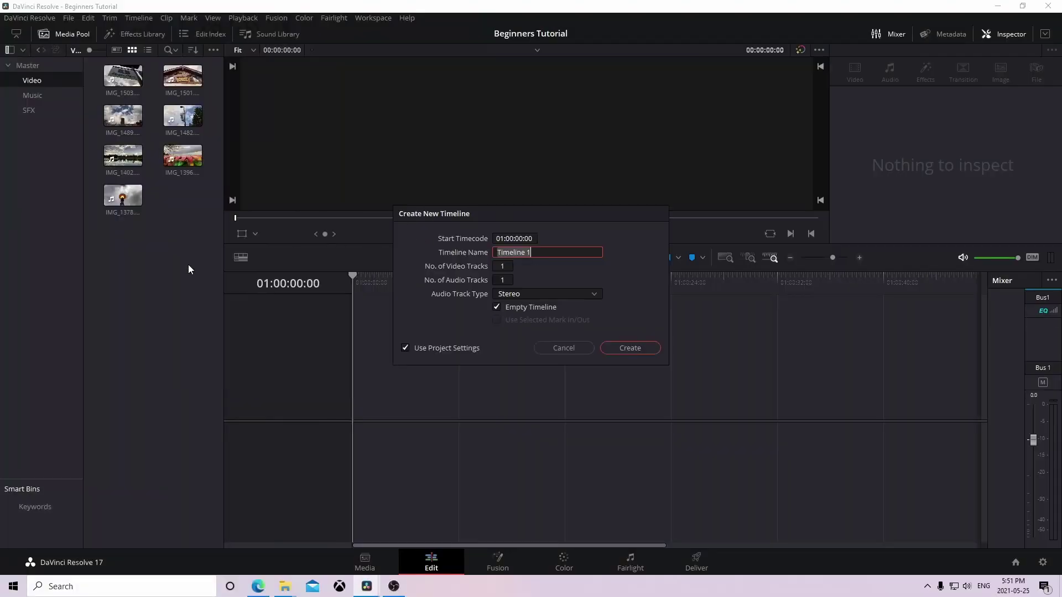
pyautogui.click(553, 252)
pyautogui.click(621, 351)
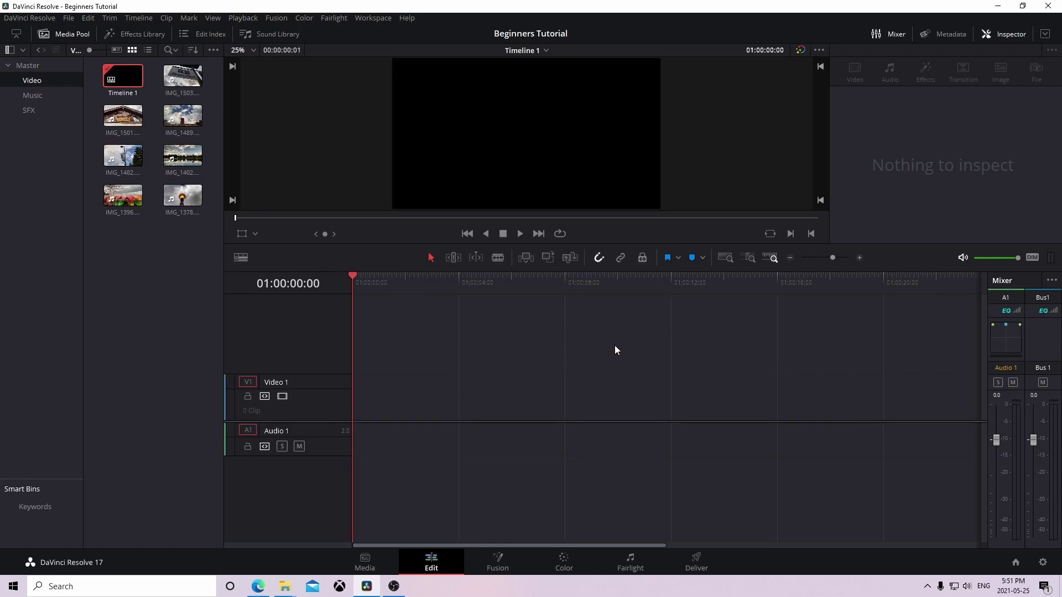
# - Place IMG_1489 at the start of Timeline 1 and save the project with Ctrl+S
pyautogui.moveTo(417, 322); pyautogui.dragTo(705, 473)
pyautogui.click(181, 257)
pyautogui.click(181, 70)
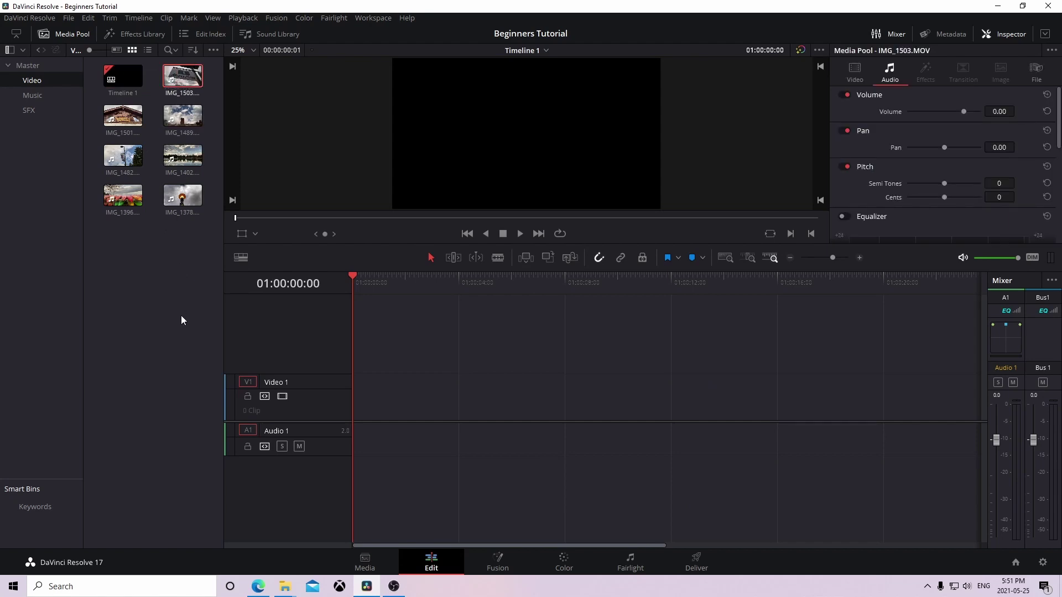
pyautogui.moveTo(183, 116)
pyautogui.mouseDown()
pyautogui.moveTo(391, 355)
pyautogui.moveTo(366, 354)
pyautogui.mouseUp()
pyautogui.click(465, 395)
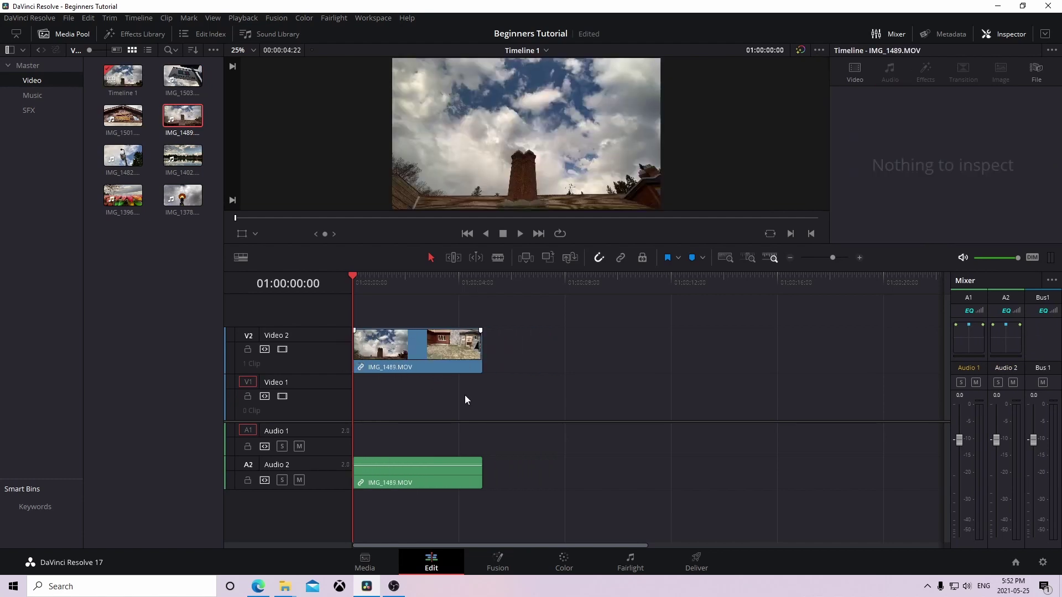
pyautogui.hotkey('ctrl', 's')
pyautogui.moveTo(350, 278); pyautogui.dragTo(353, 277)
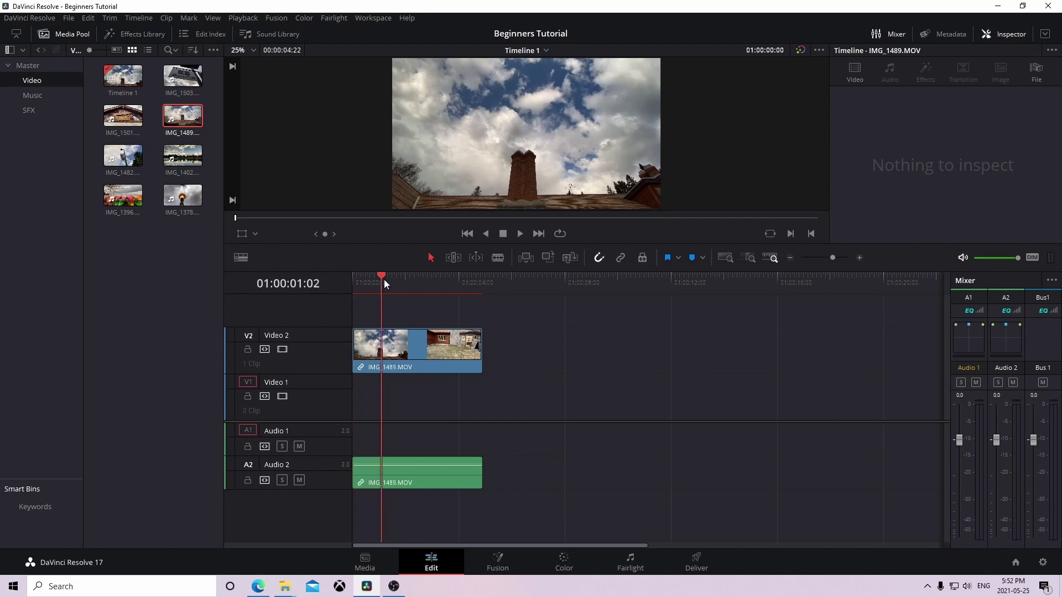
# - Move the IMG_1489 video down to Video 1 and delete its Audio 2 clip
pyautogui.click(391, 486)
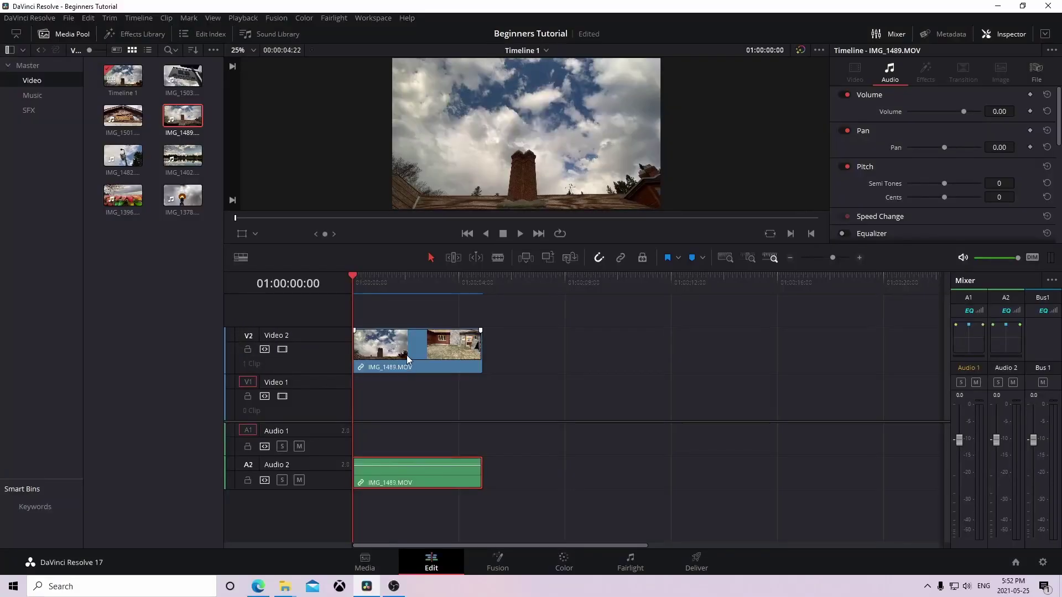
pyautogui.click(406, 369)
pyautogui.moveTo(406, 370); pyautogui.dragTo(407, 416)
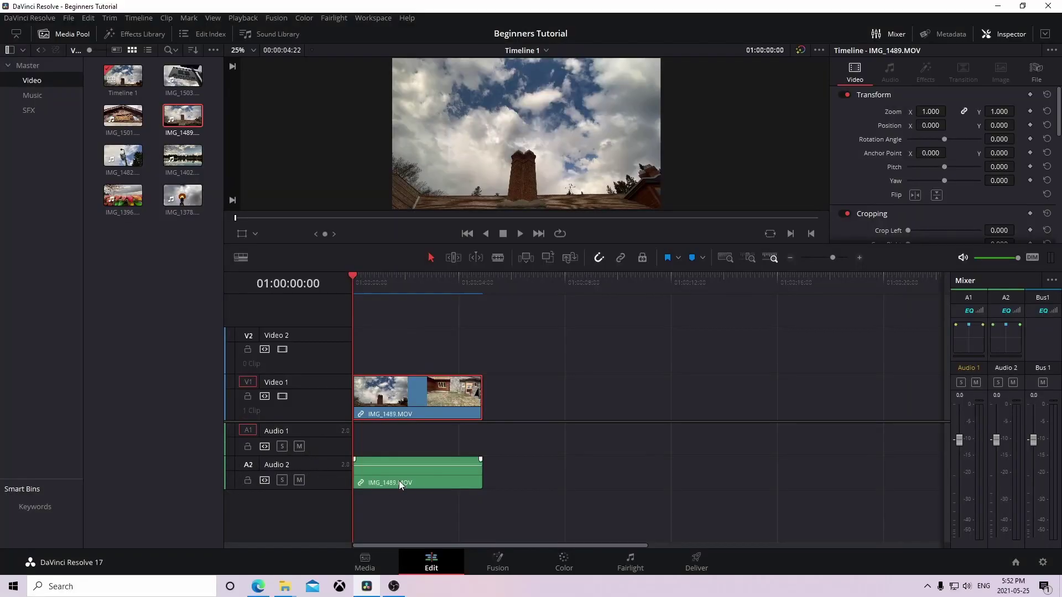
pyautogui.click(409, 483)
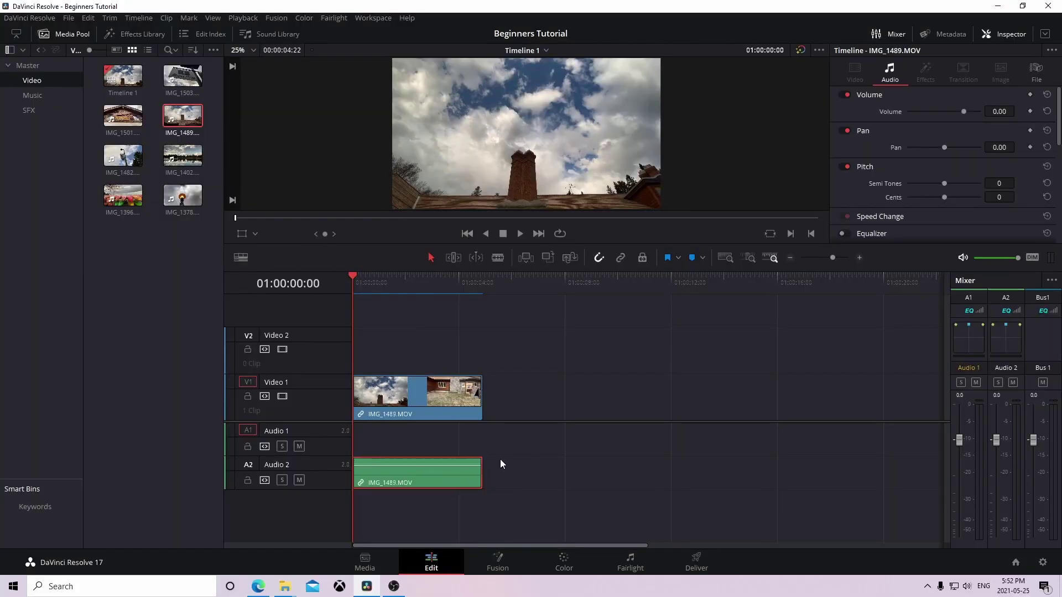
pyautogui.moveTo(432, 483)
pyautogui.press('Delete')
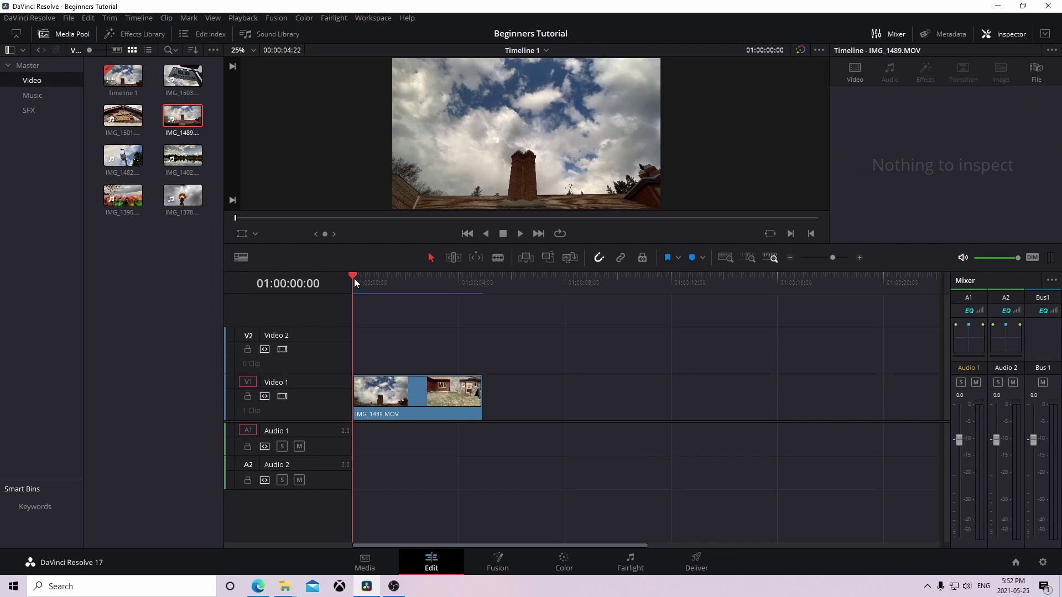
# - Add IMG_1402 to Video 1 right after IMG_1489
pyautogui.moveTo(354, 278)
pyautogui.mouseDown()
pyautogui.moveTo(474, 292)
pyautogui.moveTo(334, 290)
pyautogui.mouseUp()
pyautogui.click(185, 257)
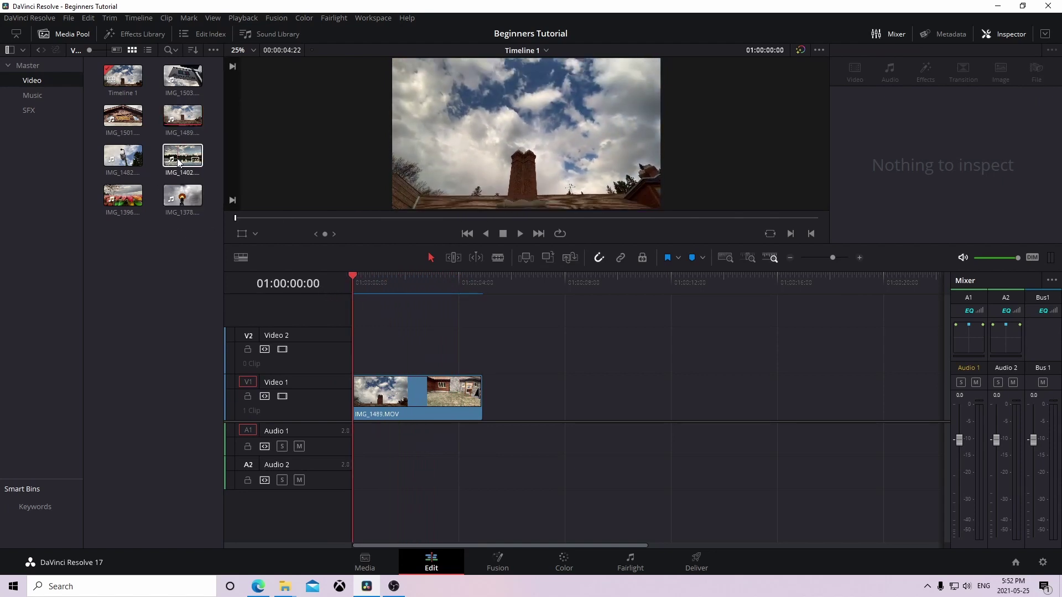
pyautogui.moveTo(182, 158)
pyautogui.mouseDown()
pyautogui.moveTo(327, 266)
pyautogui.moveTo(484, 415)
pyautogui.mouseUp()
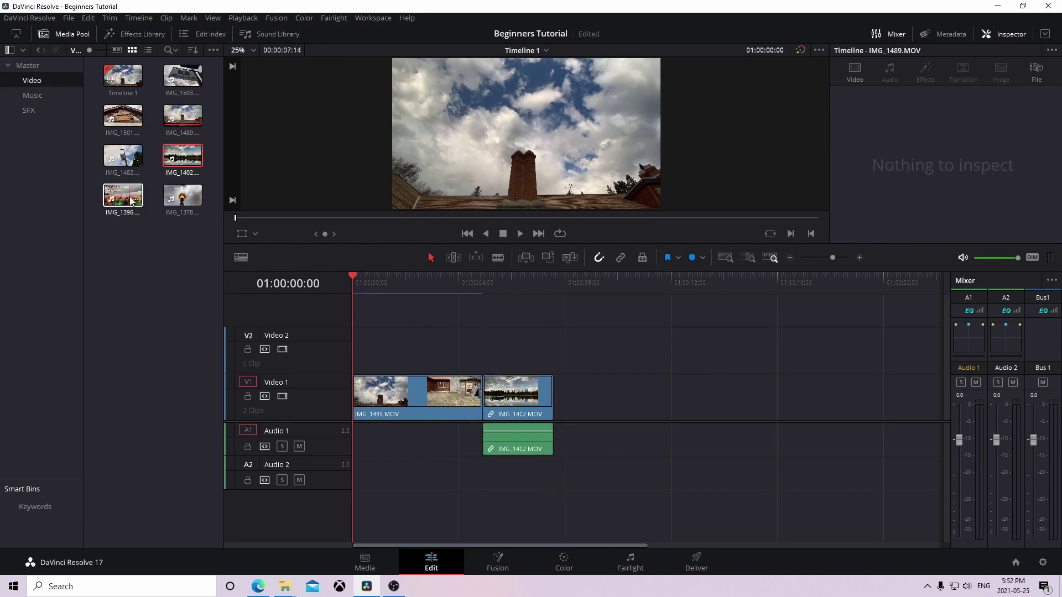
pyautogui.moveTo(122, 195)
pyautogui.mouseDown()
pyautogui.moveTo(386, 347)
pyautogui.moveTo(581, 404)
pyautogui.mouseUp()
pyautogui.moveTo(204, 257); pyautogui.dragTo(104, 64)
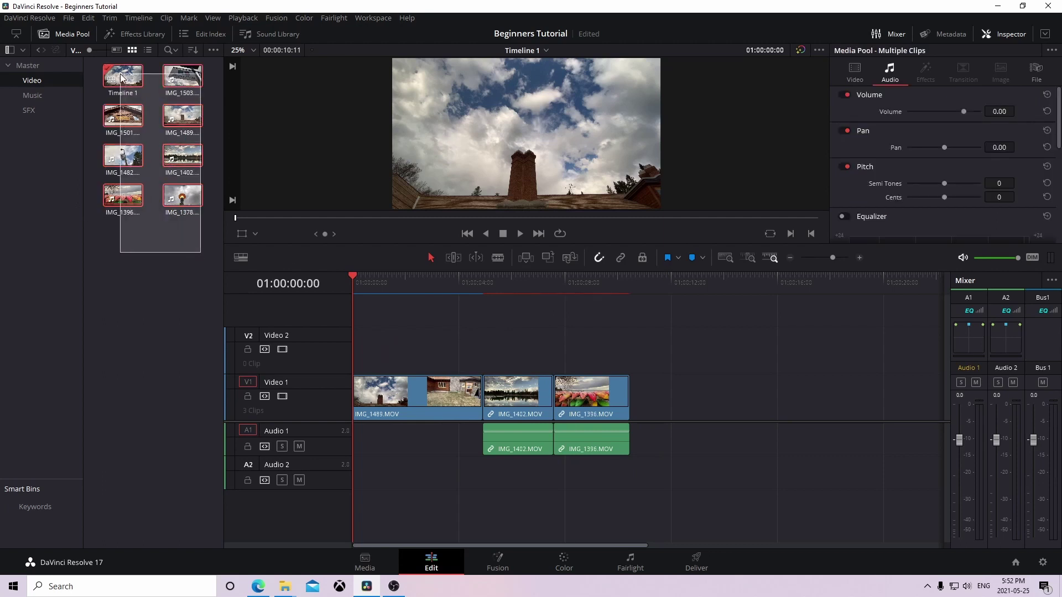
pyautogui.click(188, 305)
pyautogui.moveTo(208, 281); pyautogui.dragTo(131, 101)
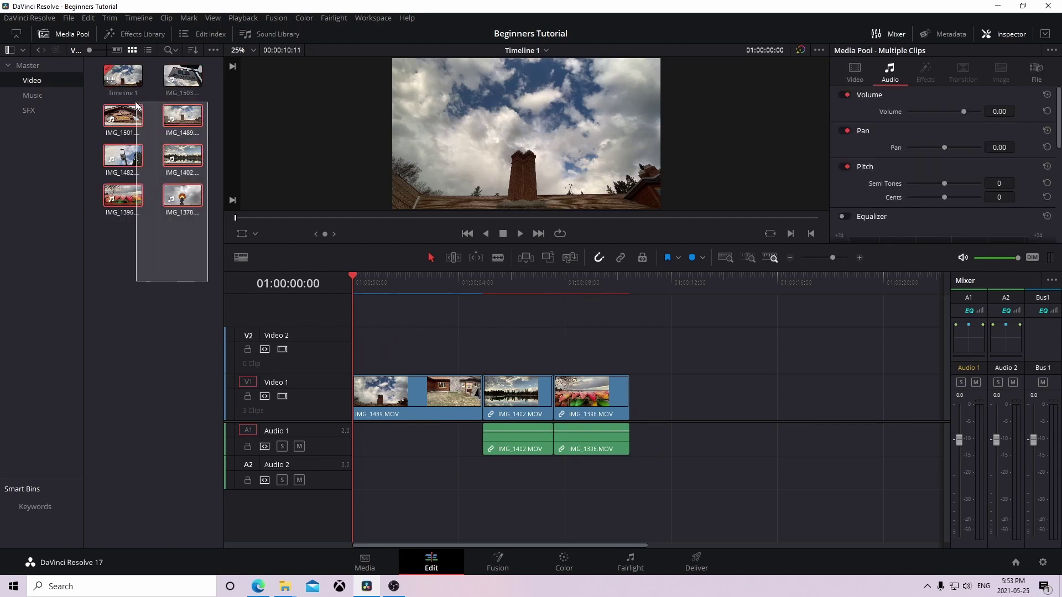
pyautogui.click(672, 474)
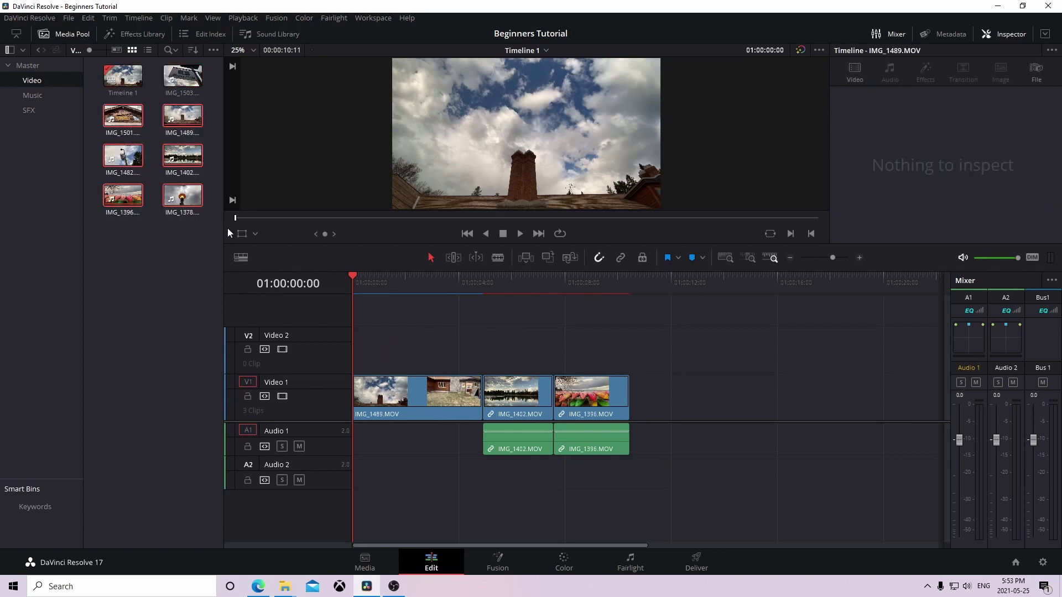
pyautogui.click(145, 247)
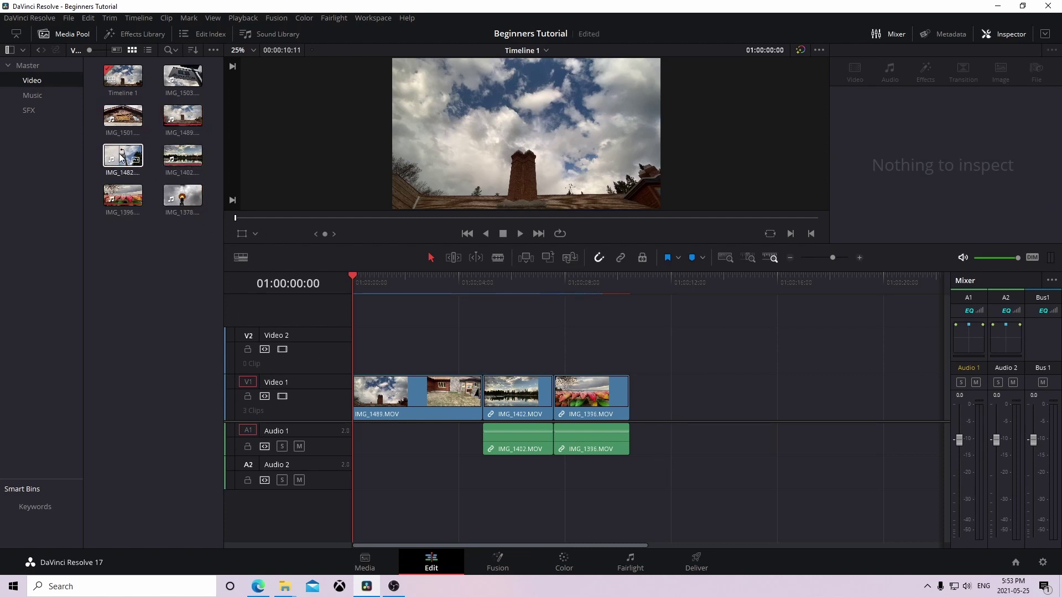
# - Append IMG_1482, IMG_1378, IMG_1503 and IMG_1501 to Video 1, then select all Audio 1 clips
pyautogui.moveTo(121, 158); pyautogui.dragTo(634, 430)
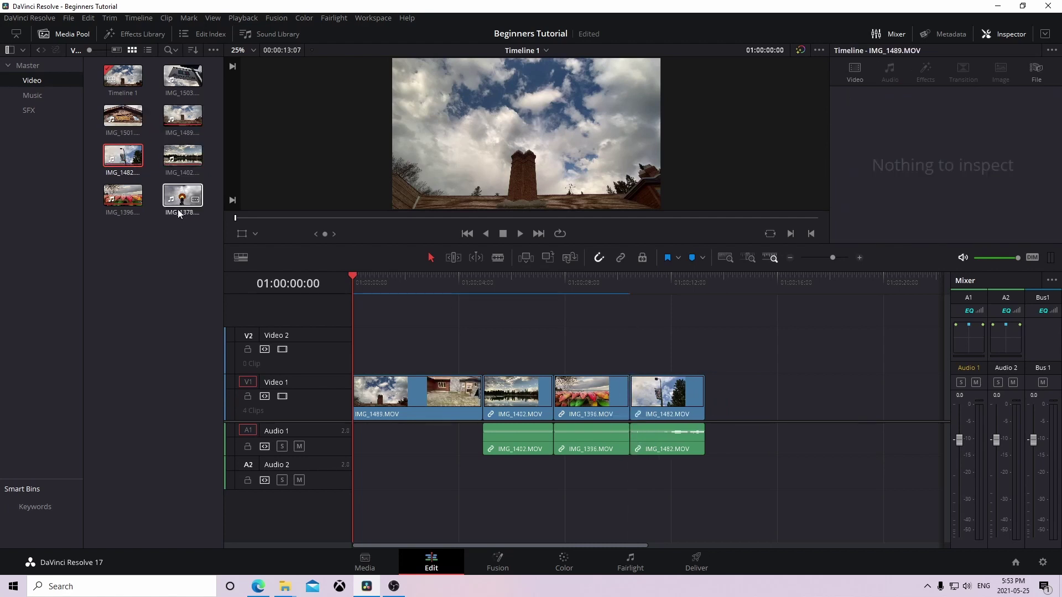
pyautogui.moveTo(179, 213)
pyautogui.mouseDown()
pyautogui.moveTo(667, 398)
pyautogui.moveTo(496, 387)
pyautogui.moveTo(534, 366)
pyautogui.moveTo(667, 369)
pyautogui.moveTo(712, 408)
pyautogui.mouseUp()
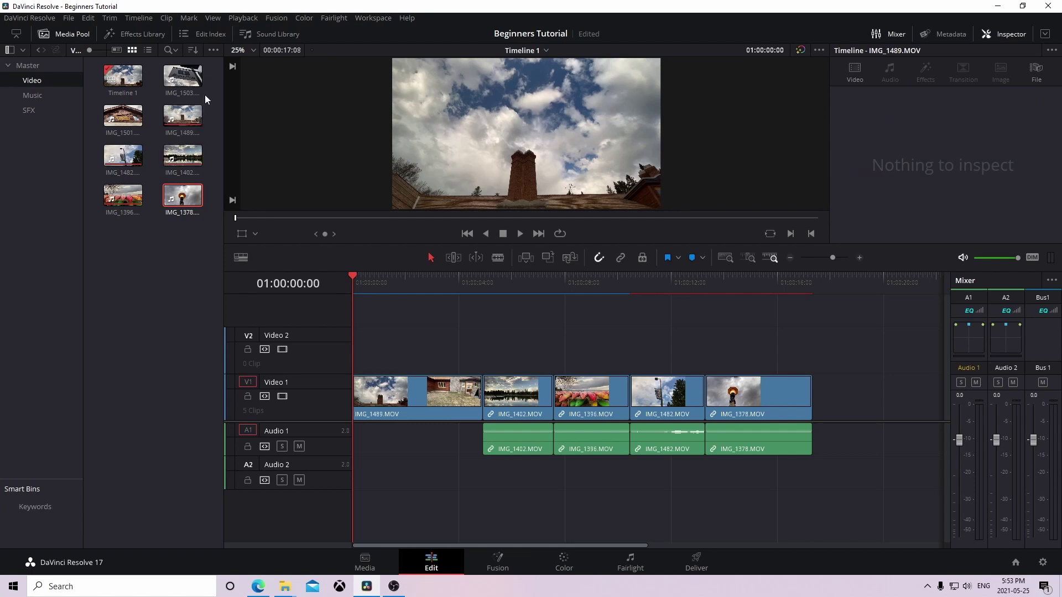
pyautogui.moveTo(191, 82)
pyautogui.mouseDown()
pyautogui.moveTo(828, 394)
pyautogui.moveTo(816, 396)
pyautogui.mouseUp()
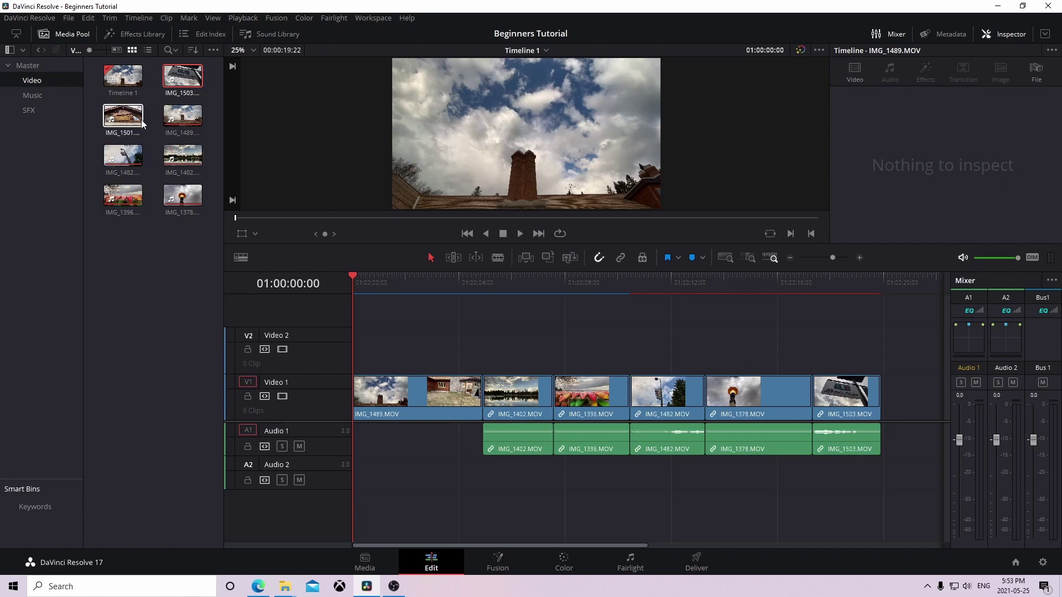
pyautogui.moveTo(125, 117)
pyautogui.mouseDown()
pyautogui.moveTo(644, 401)
pyautogui.moveTo(889, 415)
pyautogui.mouseUp()
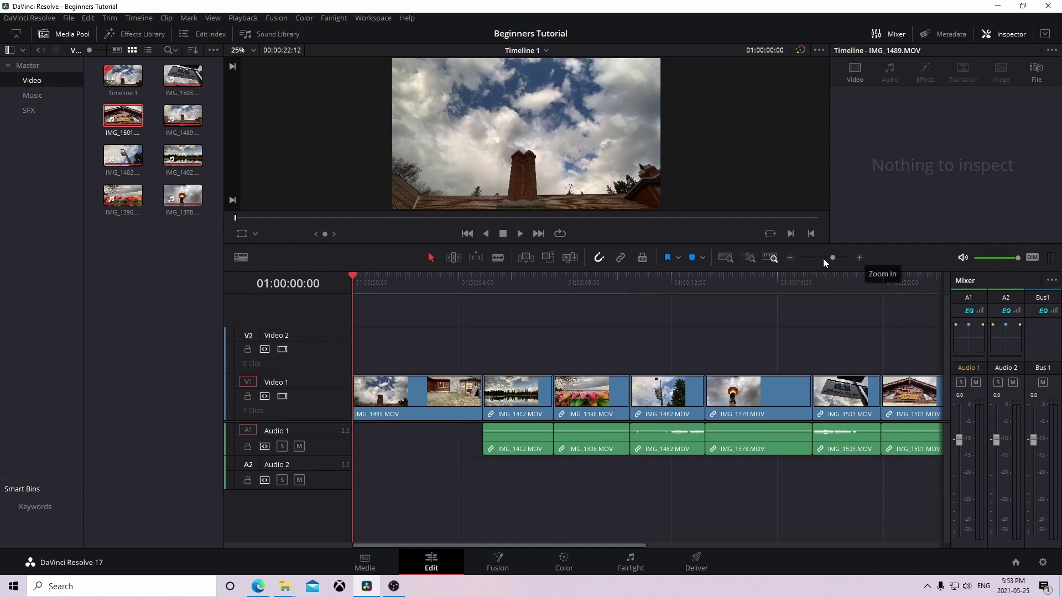
pyautogui.click(791, 257)
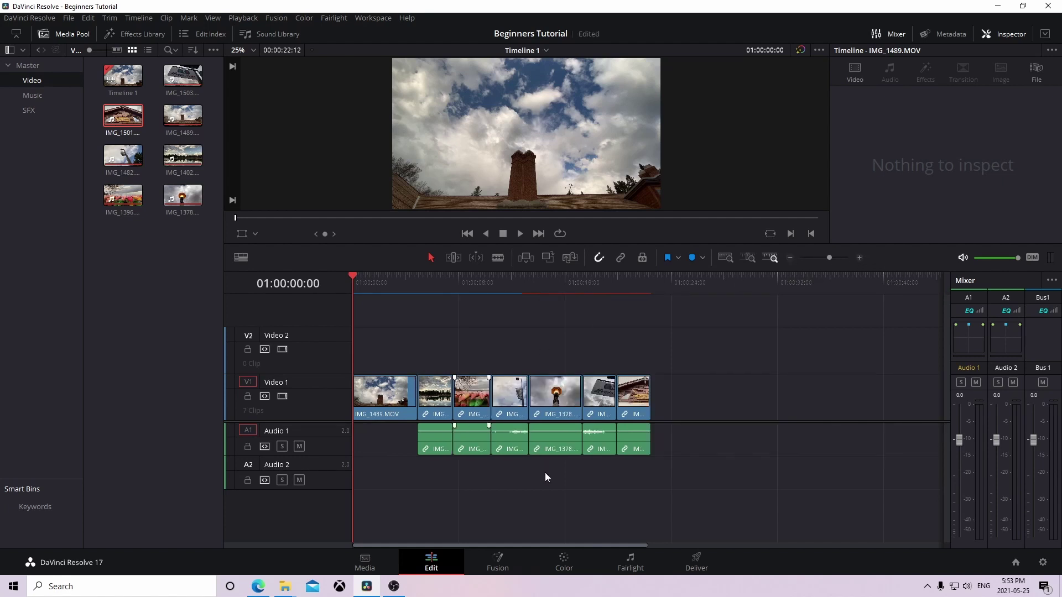
pyautogui.moveTo(527, 451)
pyautogui.mouseDown()
pyautogui.moveTo(465, 437)
pyautogui.moveTo(437, 446)
pyautogui.mouseUp()
pyautogui.moveTo(699, 469); pyautogui.dragTo(429, 433)
pyautogui.press('Delete')
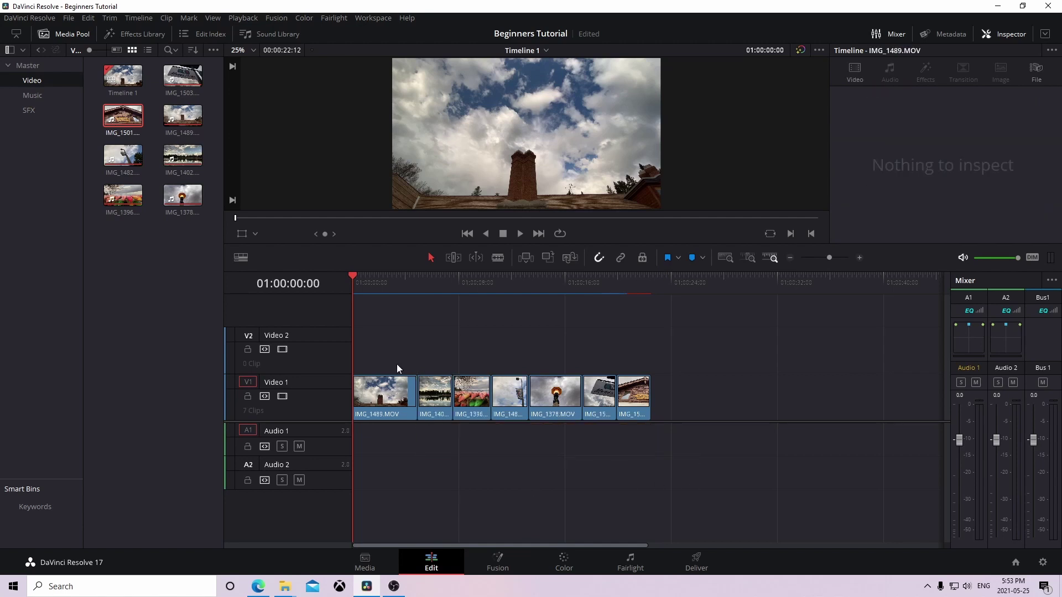
pyautogui.moveTo(353, 277); pyautogui.dragTo(519, 296)
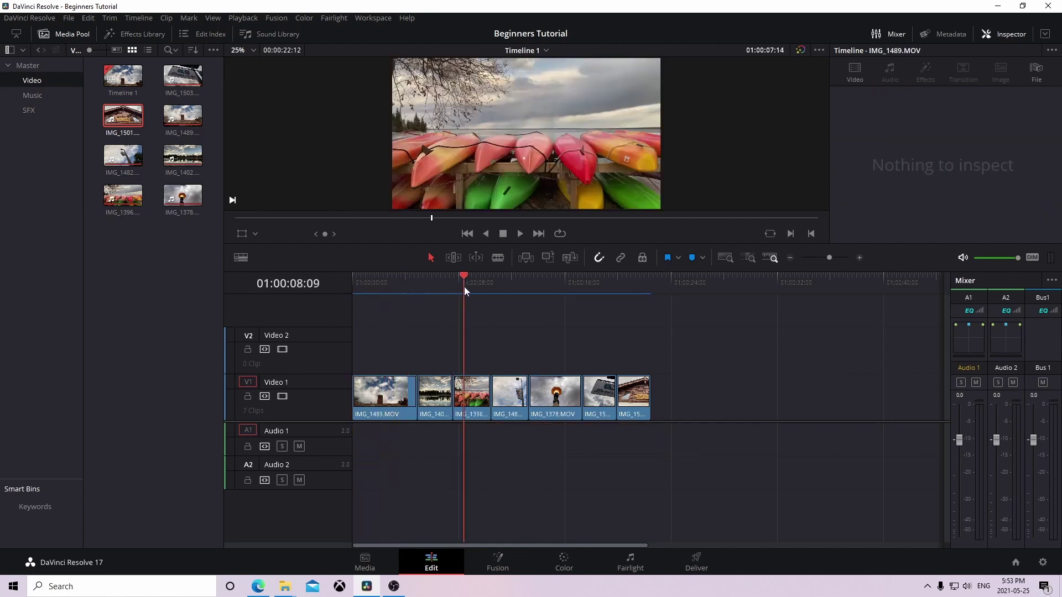
pyautogui.moveTo(519, 296); pyautogui.dragTo(606, 315)
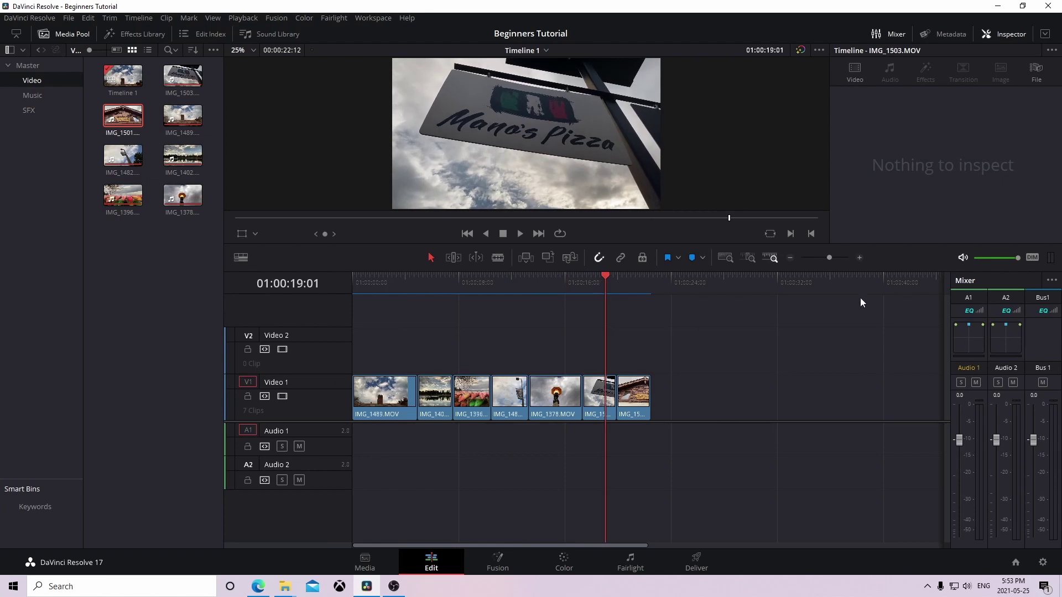
pyautogui.click(858, 258)
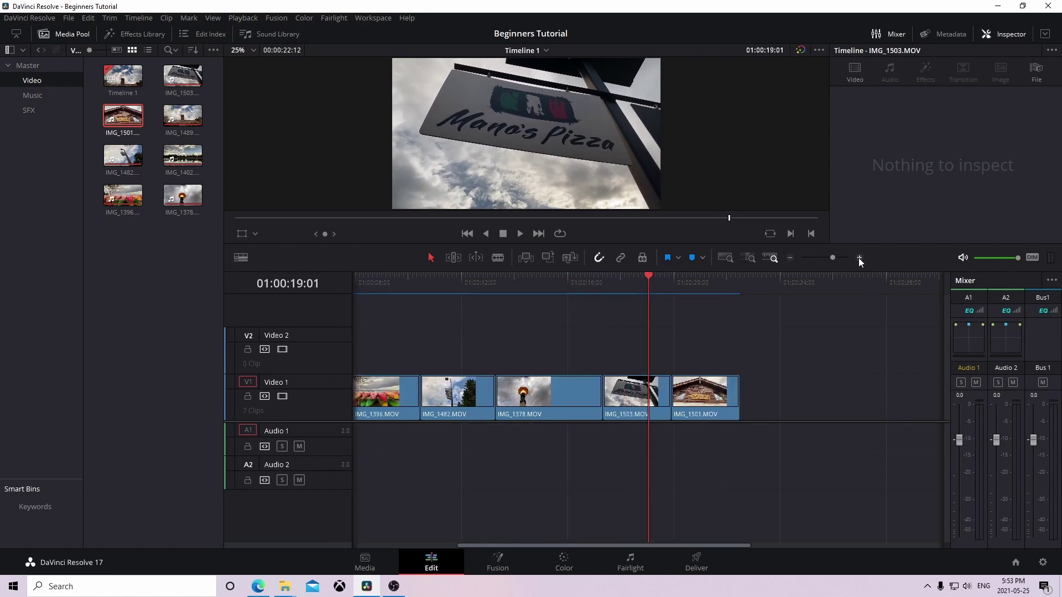
pyautogui.click(858, 258)
pyautogui.click(791, 258)
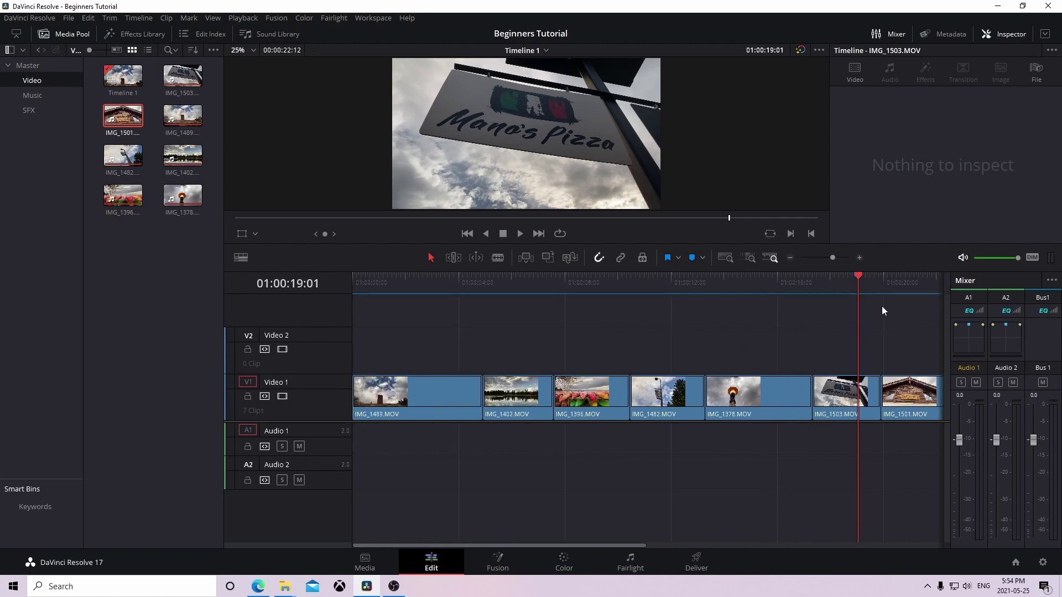
pyautogui.moveTo(858, 276); pyautogui.dragTo(352, 332)
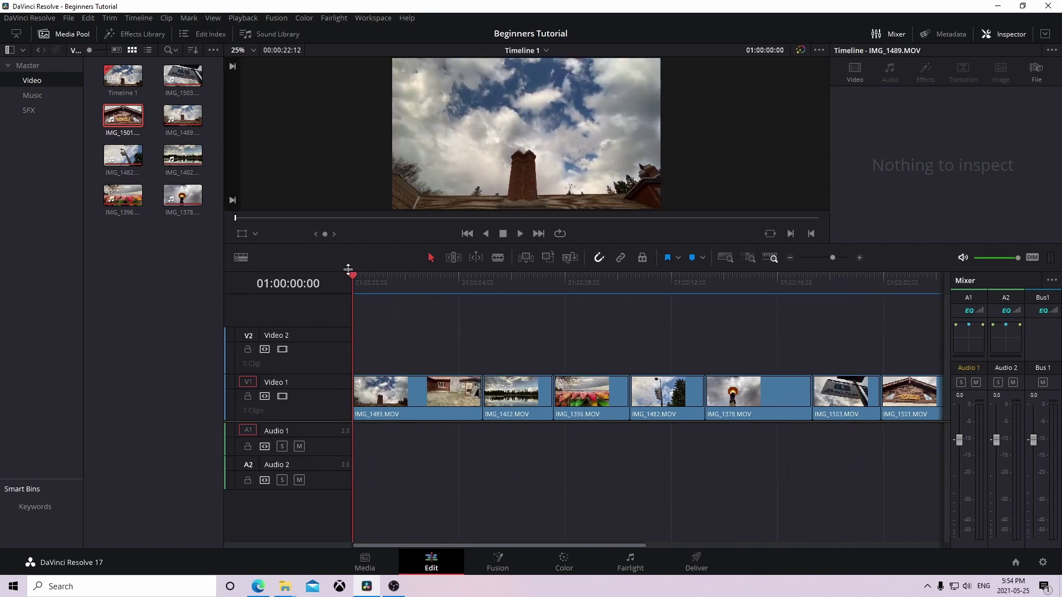
pyautogui.moveTo(348, 269)
pyautogui.mouseDown()
pyautogui.moveTo(488, 295)
pyautogui.moveTo(461, 303)
pyautogui.mouseUp()
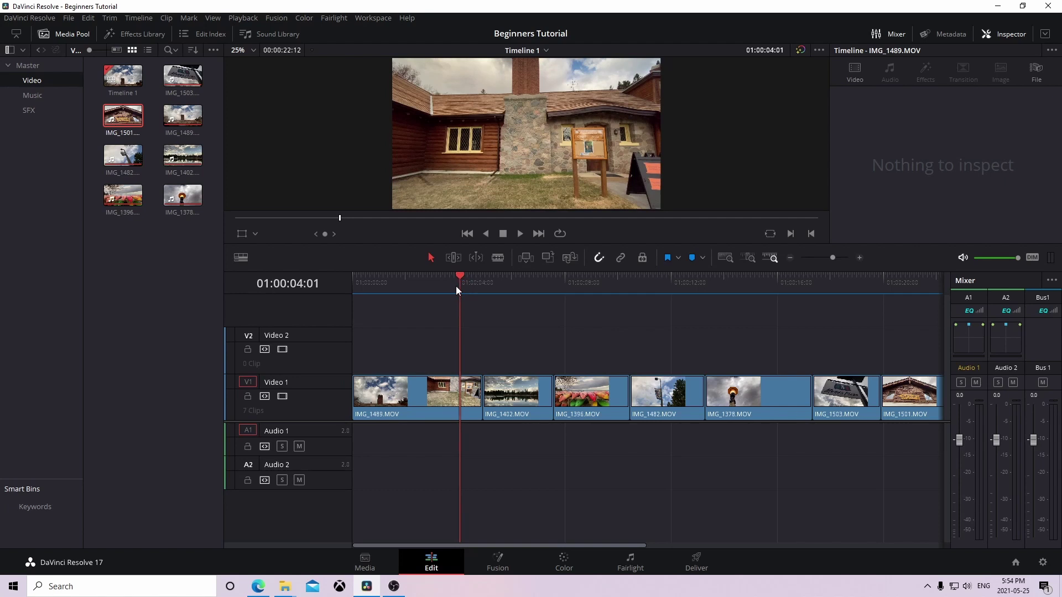
pyautogui.moveTo(460, 276)
pyautogui.mouseDown()
pyautogui.moveTo(414, 282)
pyautogui.moveTo(793, 307)
pyautogui.moveTo(531, 310)
pyautogui.moveTo(360, 333)
pyautogui.moveTo(353, 276)
pyautogui.moveTo(817, 338)
pyautogui.moveTo(487, 334)
pyautogui.moveTo(344, 346)
pyautogui.moveTo(404, 335)
pyautogui.mouseUp()
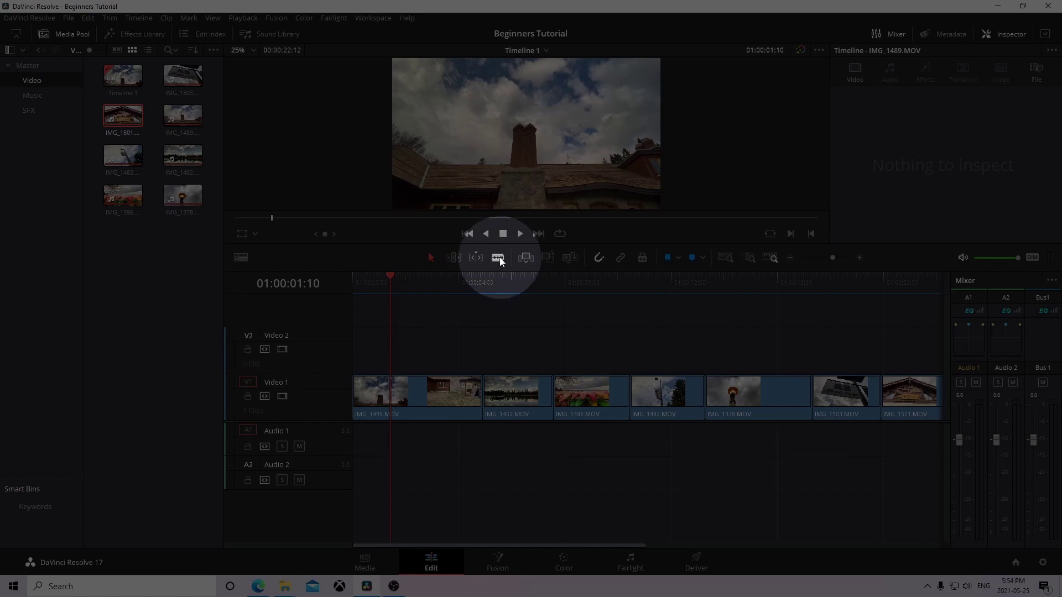
# - Cut IMG_1489 on Video 1 in two with the Blade tool, then return to Selection
pyautogui.click(499, 258)
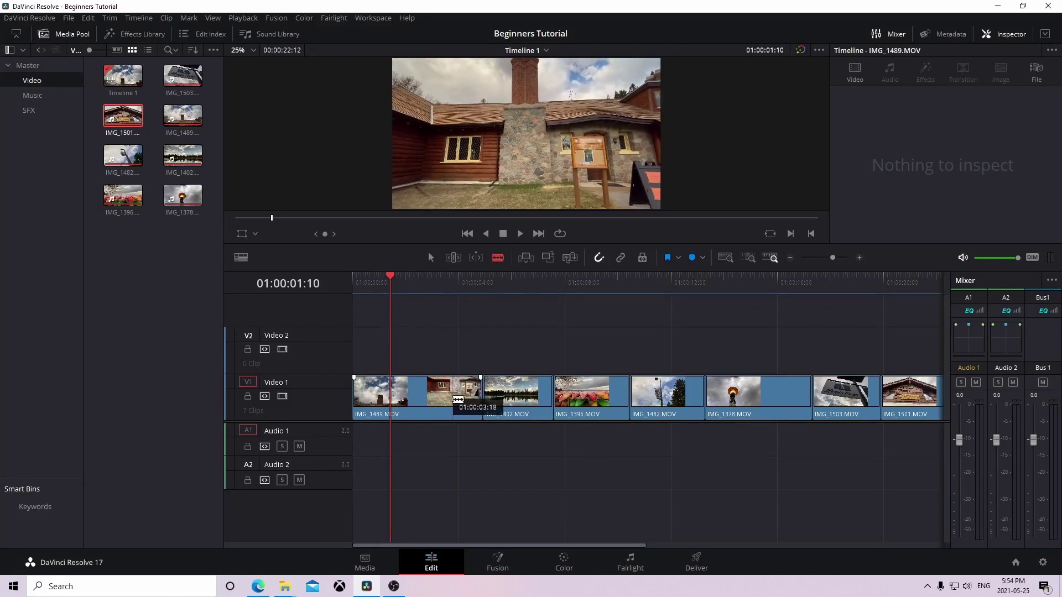
pyautogui.click(455, 399)
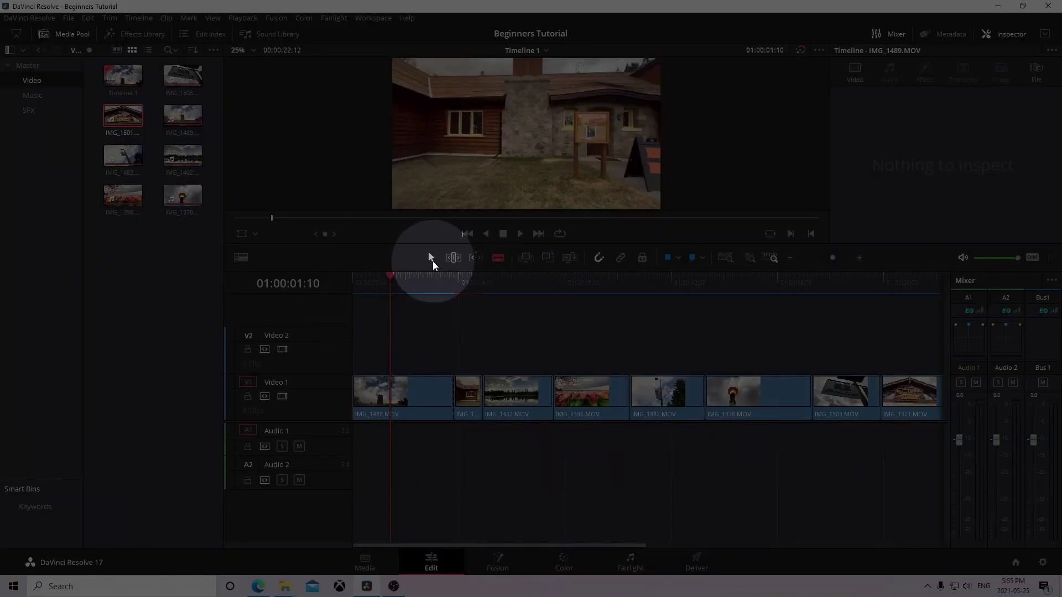
pyautogui.click(431, 258)
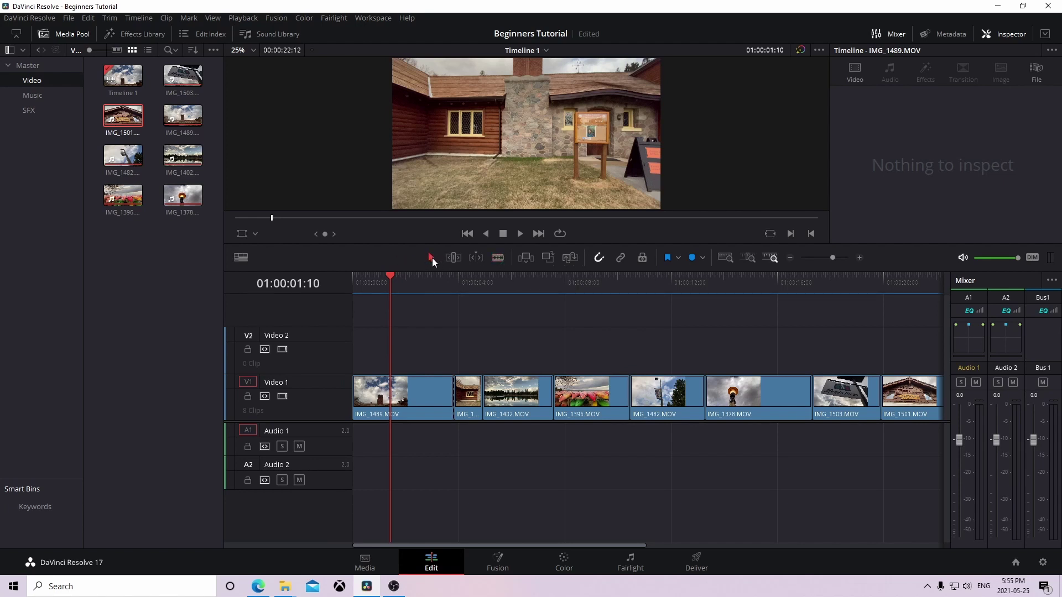
# - Delete the short second piece of IMG_1489 and play through the resulting gap
pyautogui.click(473, 405)
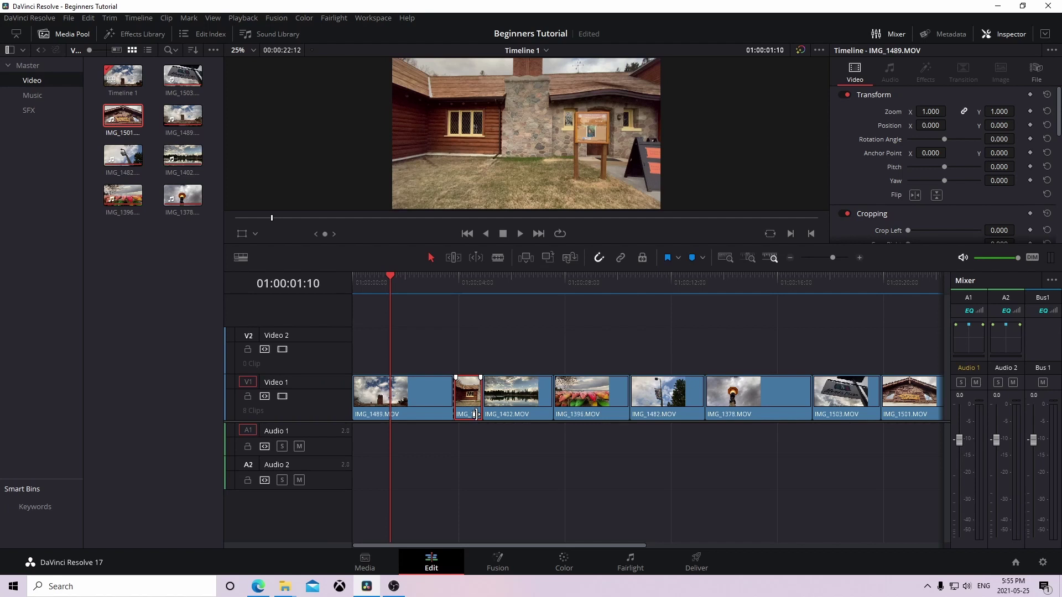
pyautogui.press('BackSpace')
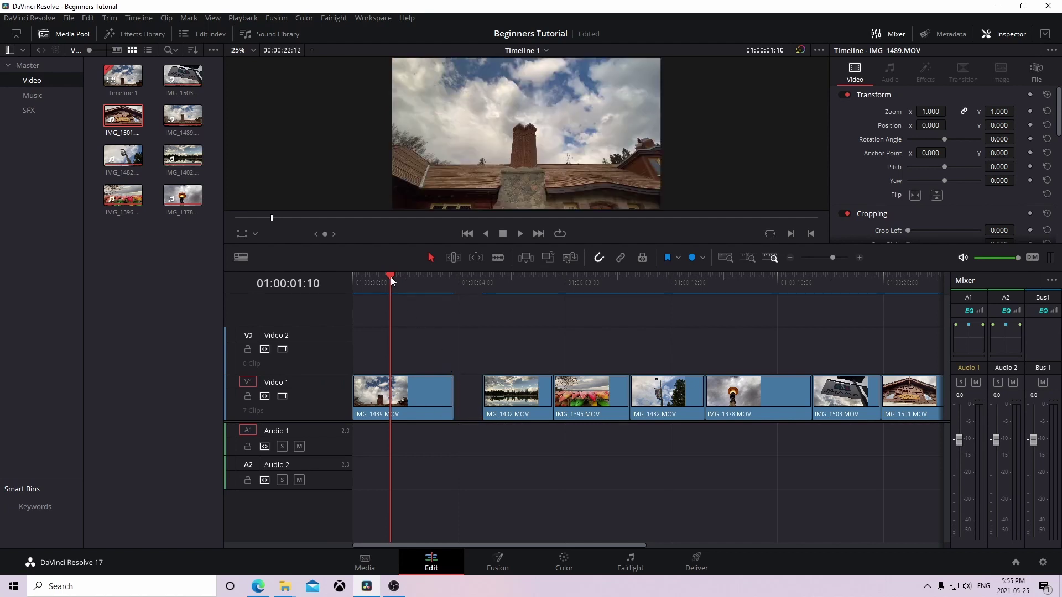
pyautogui.moveTo(390, 277); pyautogui.dragTo(443, 288)
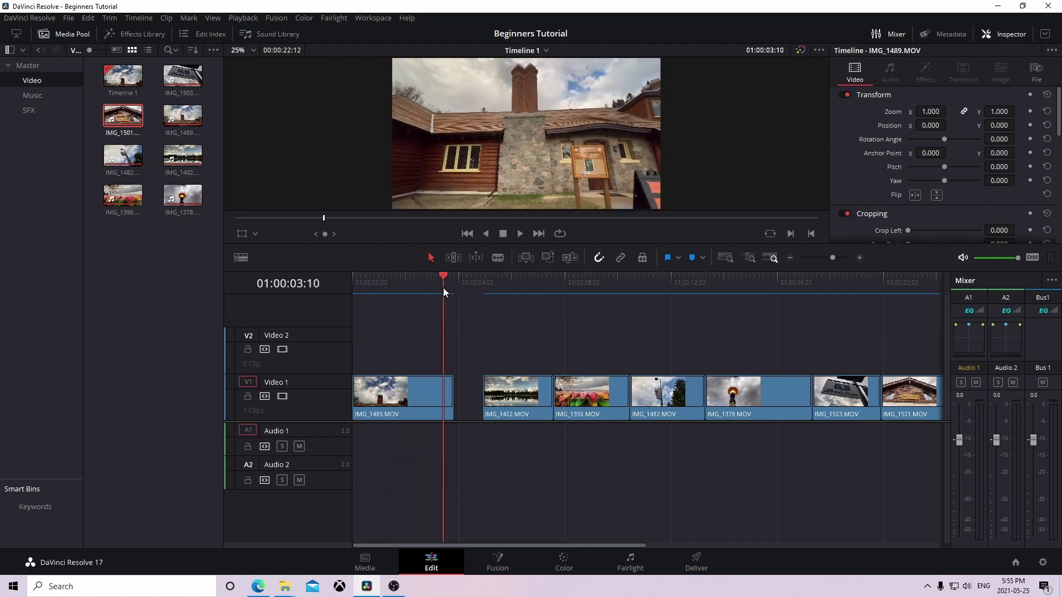
pyautogui.press('space')
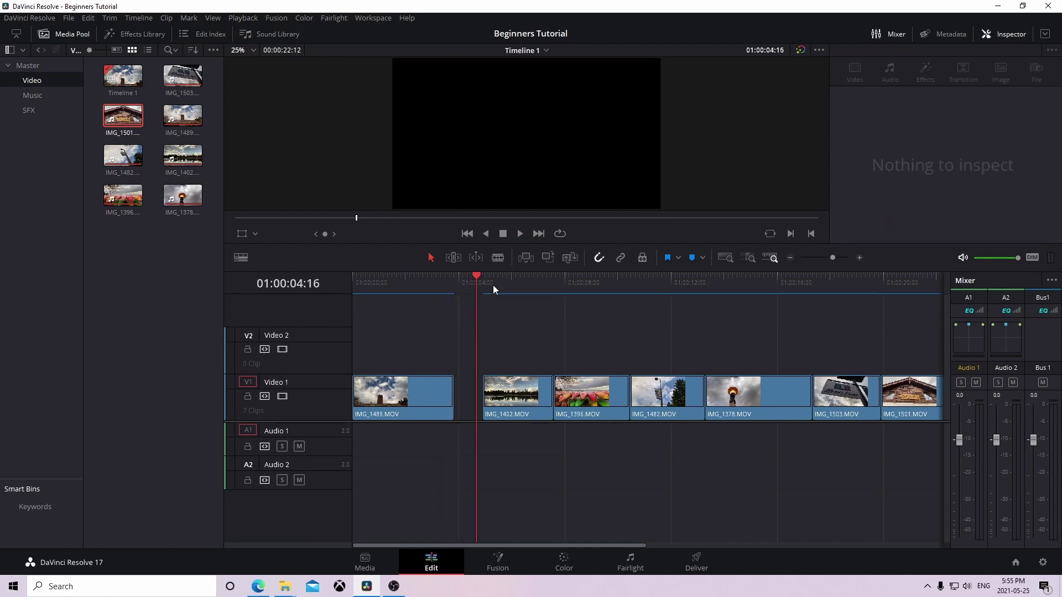
pyautogui.press('space')
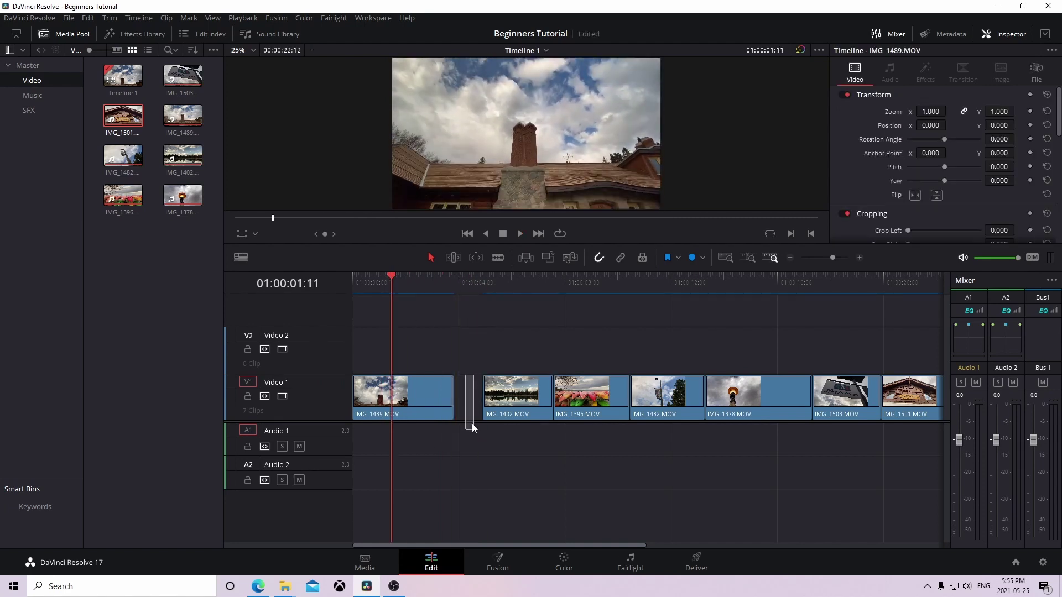
# - Slide the six following clips left to close the gap, then play back the timeline
pyautogui.click(790, 260)
pyautogui.moveTo(682, 444); pyautogui.dragTo(432, 358)
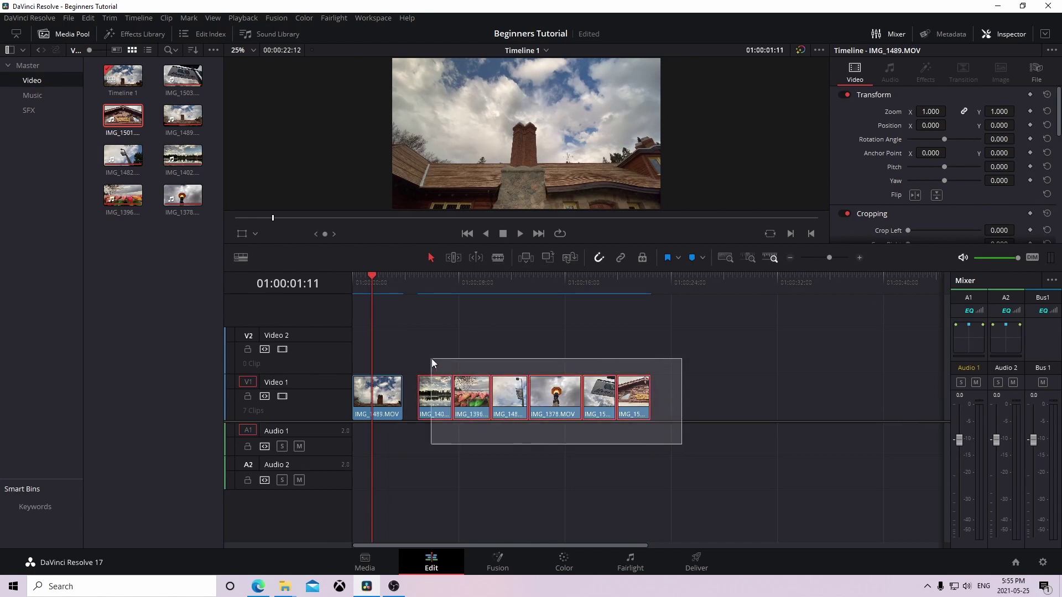
pyautogui.moveTo(440, 399); pyautogui.dragTo(425, 396)
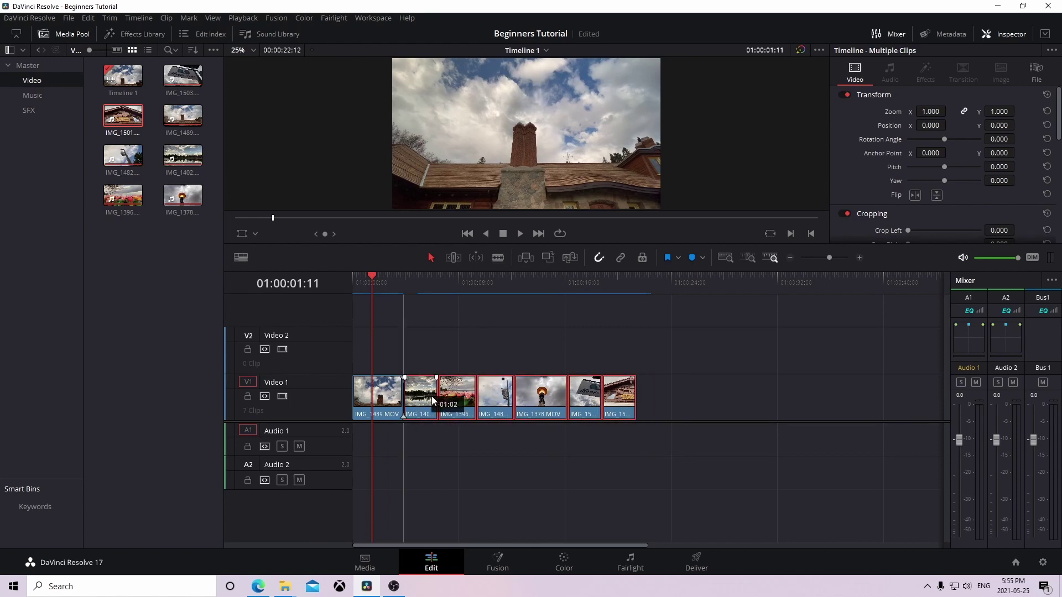
pyautogui.click(414, 310)
pyautogui.click(371, 275)
pyautogui.press('space')
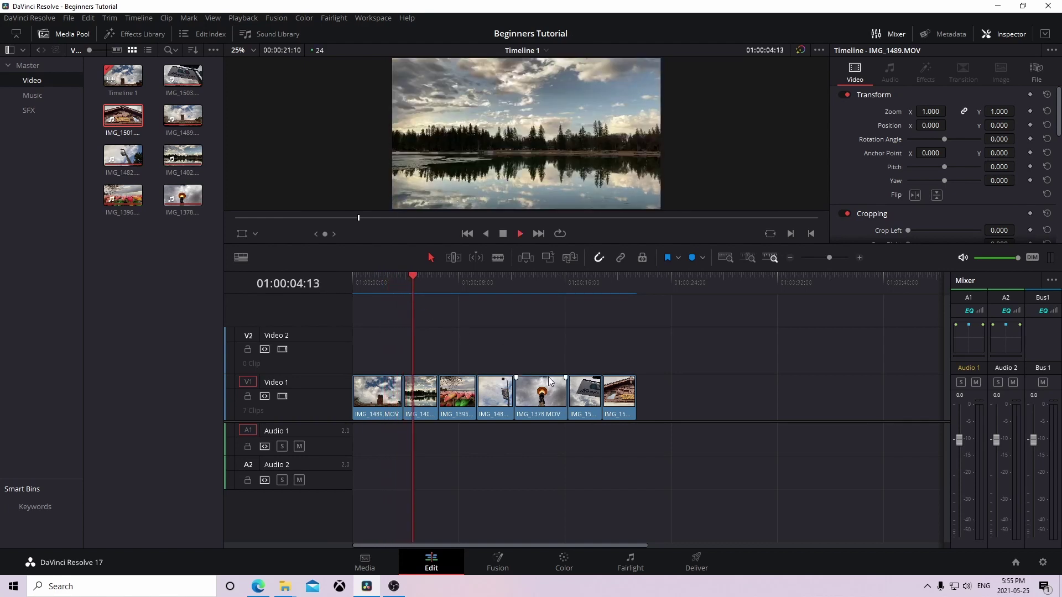
pyautogui.press('space')
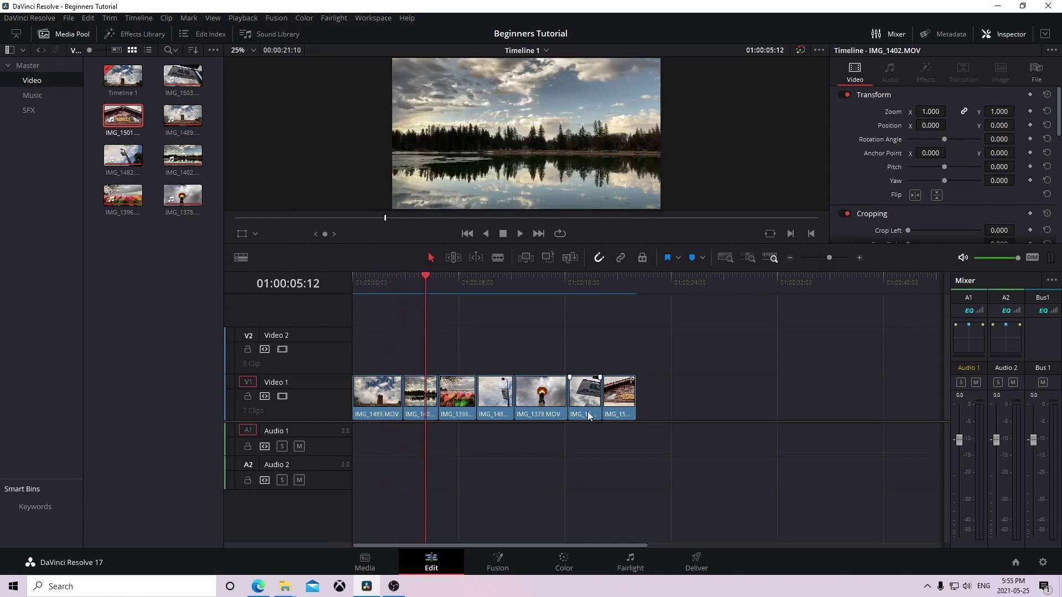
# - Trim the end of IMG_1378 shorter
pyautogui.click(862, 258)
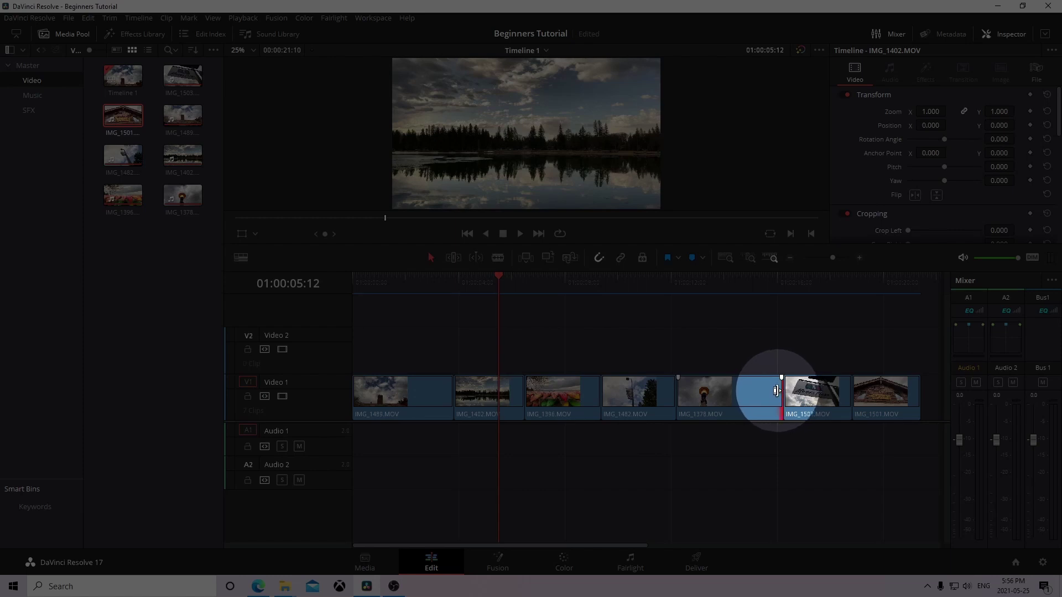
pyautogui.moveTo(779, 389); pyautogui.dragTo(750, 392)
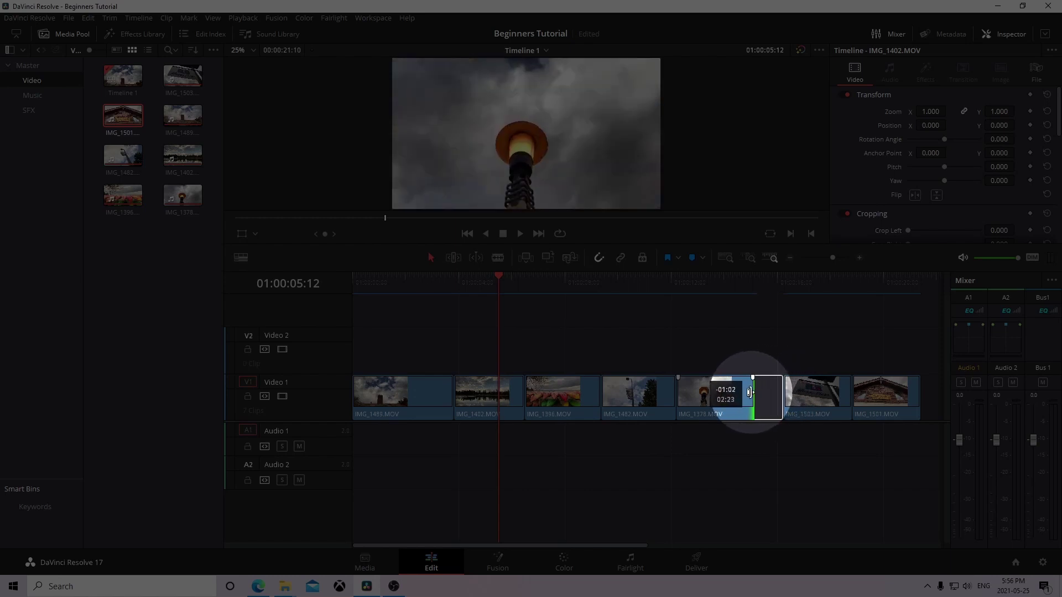
pyautogui.moveTo(750, 391); pyautogui.dragTo(750, 392)
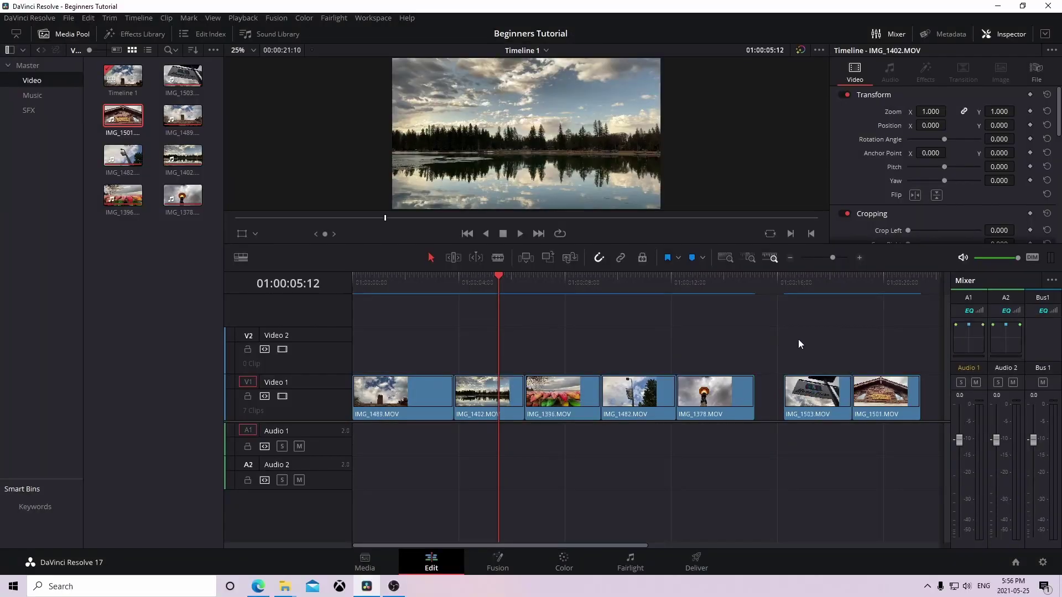
# - Move IMG_1503 and IMG_1501 left so they follow IMG_1378 with no gap
pyautogui.moveTo(843, 397); pyautogui.dragTo(924, 445)
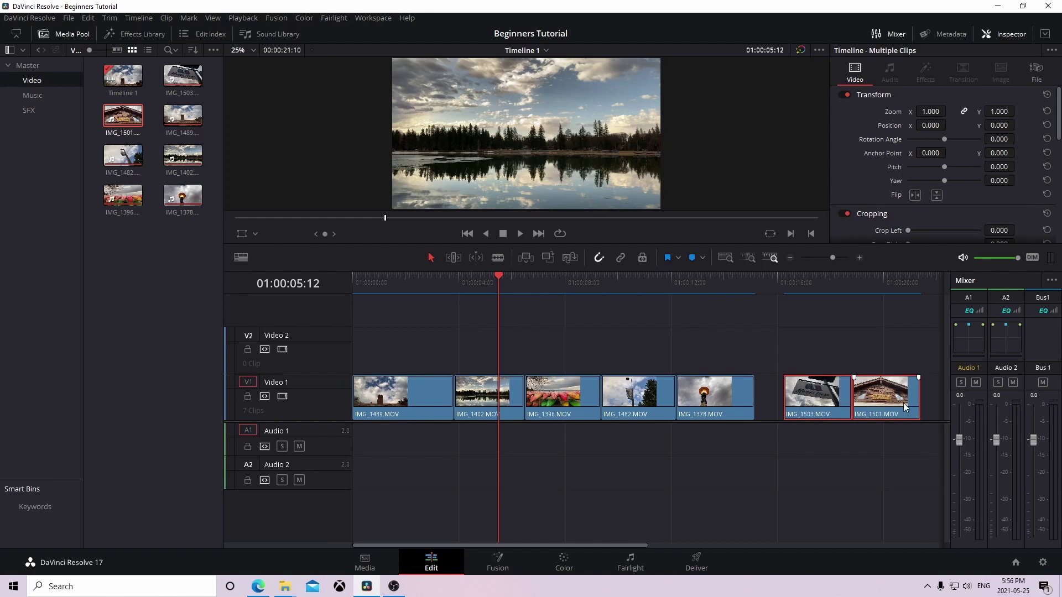
pyautogui.moveTo(904, 402); pyautogui.dragTo(876, 408)
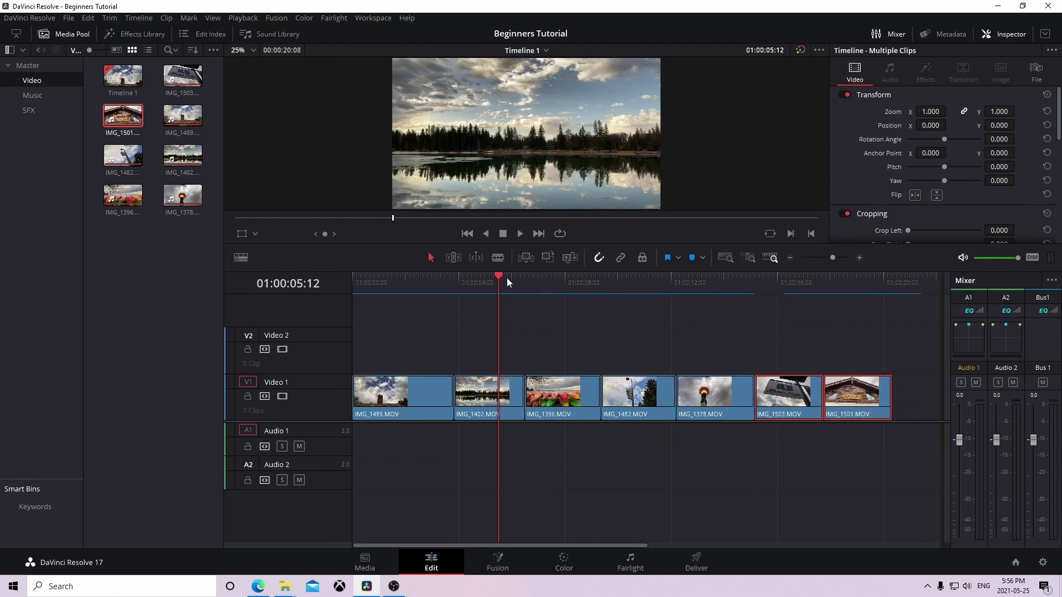
pyautogui.moveTo(499, 275)
pyautogui.mouseDown()
pyautogui.moveTo(864, 339)
pyautogui.moveTo(364, 354)
pyautogui.mouseUp()
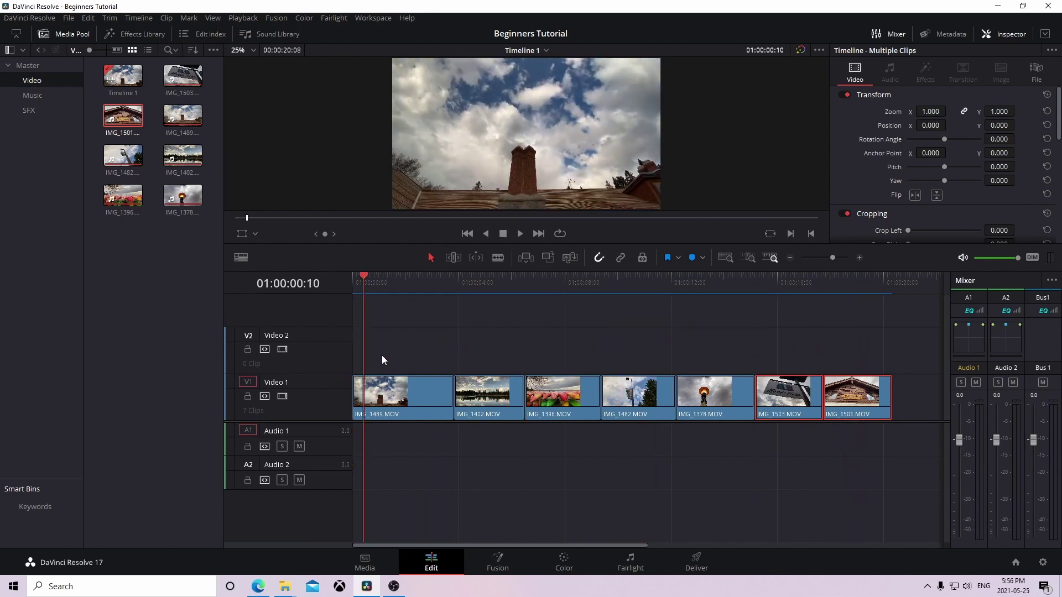
pyautogui.moveTo(883, 467); pyautogui.dragTo(411, 328)
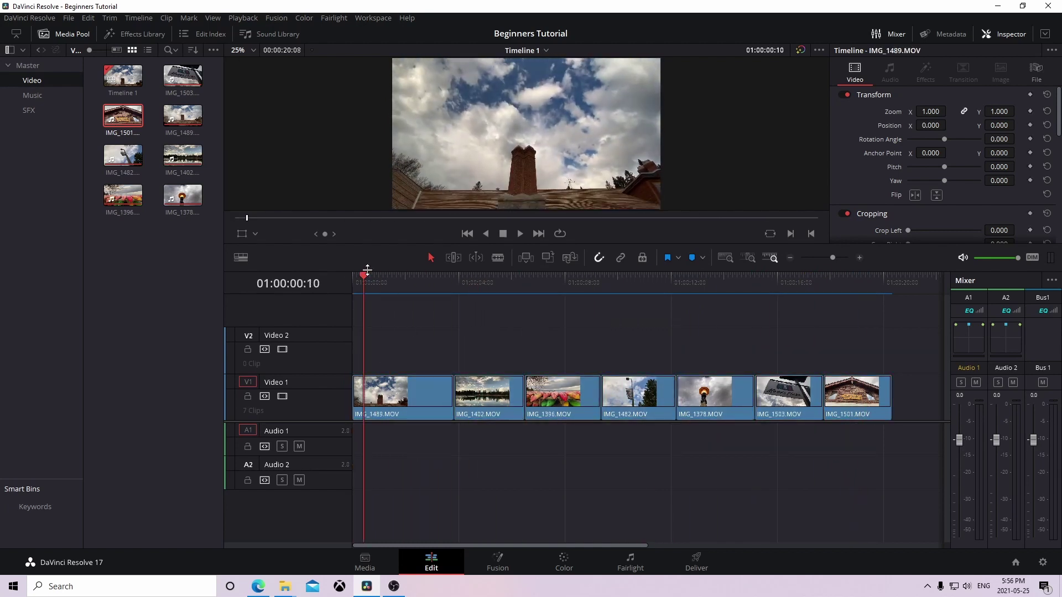
# - Return the playhead to the start and show Video Transitions in the Effects Library
pyautogui.moveTo(364, 277); pyautogui.dragTo(357, 278)
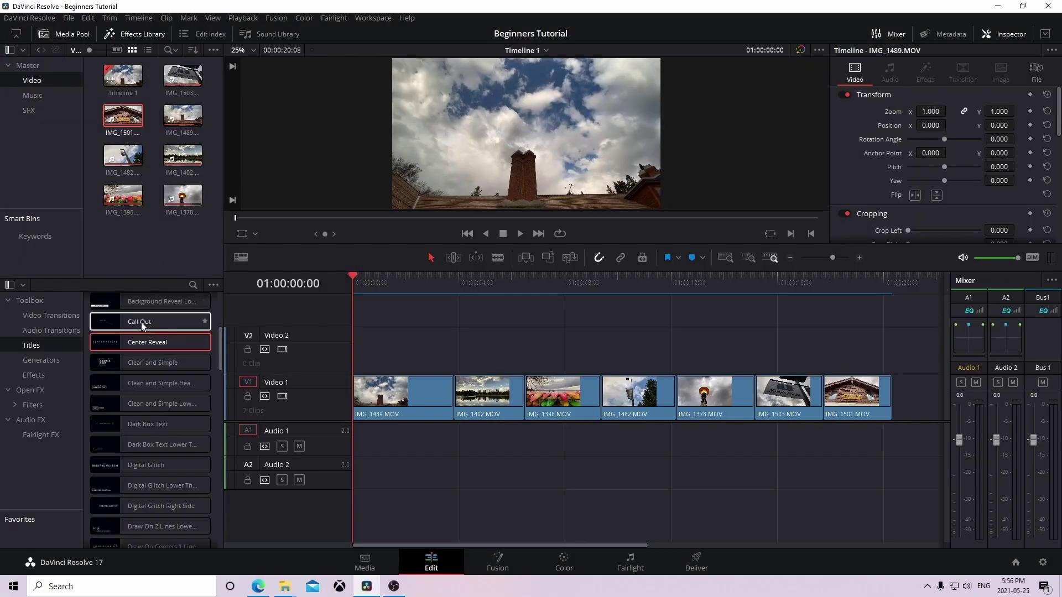
pyautogui.moveTo(221, 344); pyautogui.dragTo(220, 311)
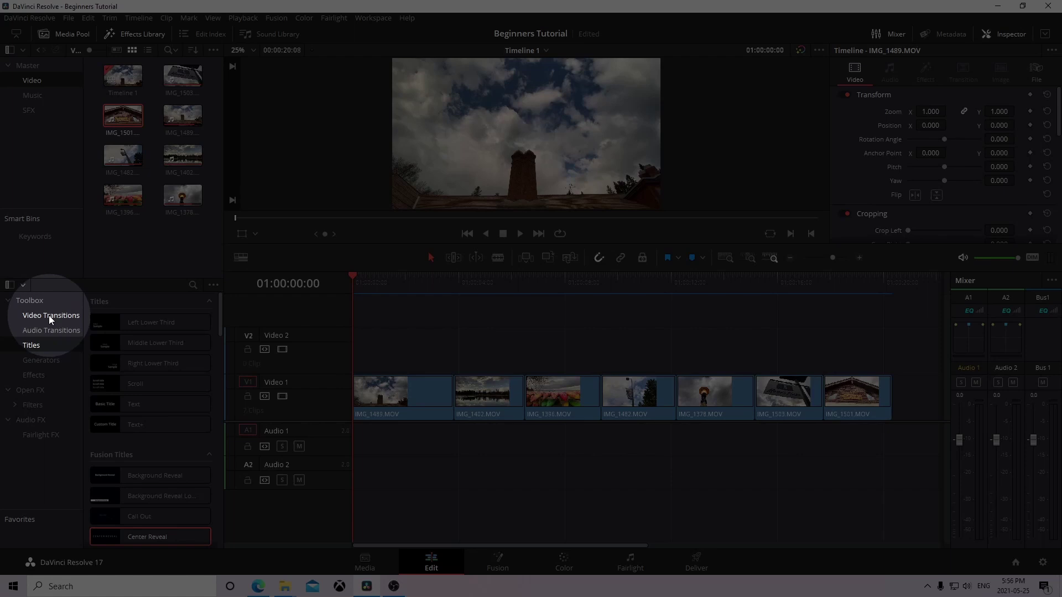
pyautogui.click(48, 316)
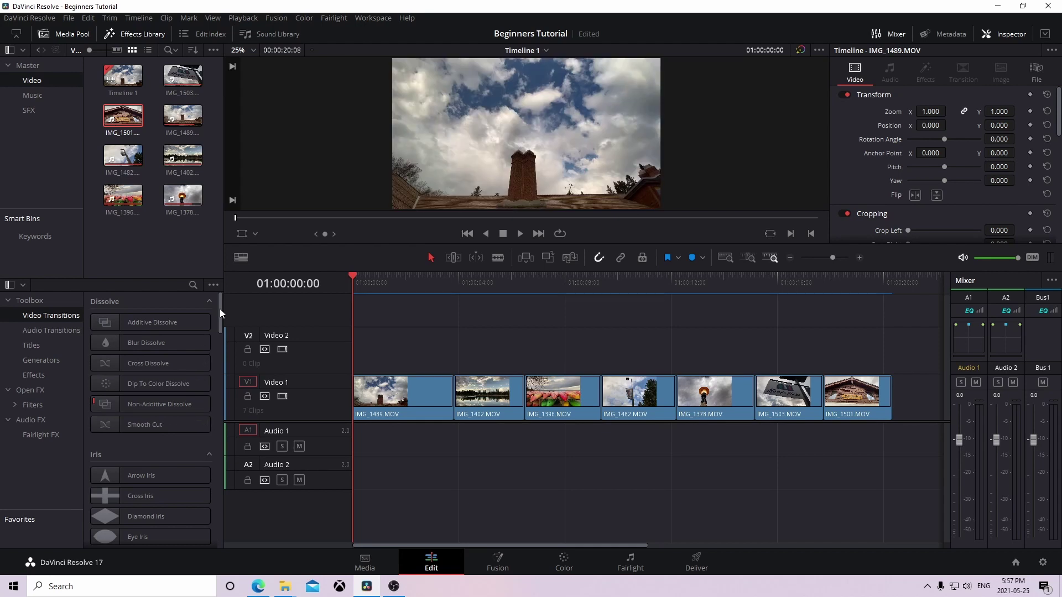
# - Preview Hexagon Iris, Camera Shake and Drop Warp transitions, then pick up Drop Warp
pyautogui.scroll(-4, 221, 332)
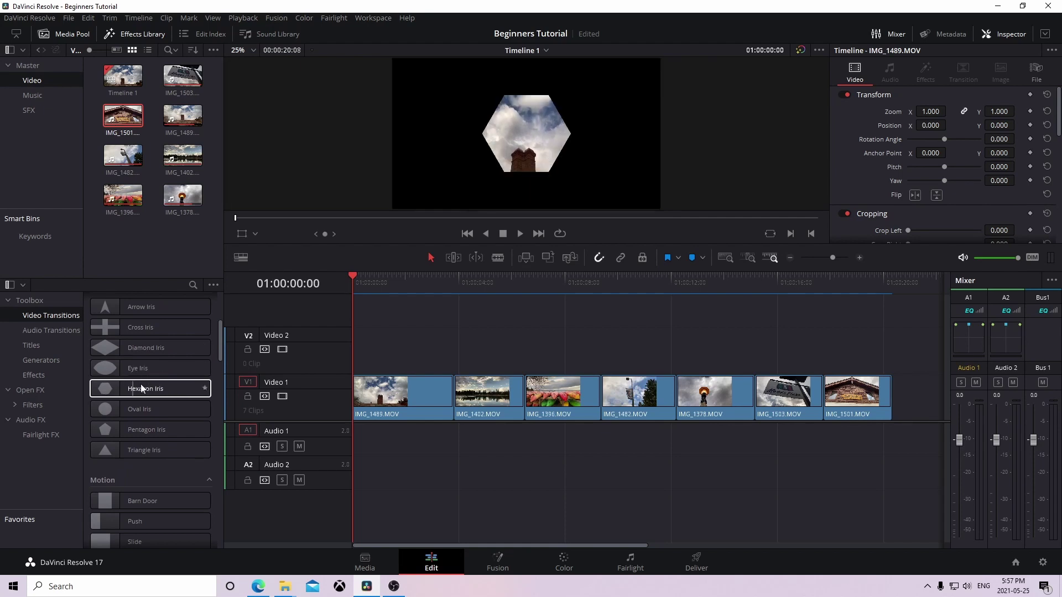
pyautogui.moveTo(219, 338); pyautogui.dragTo(222, 426)
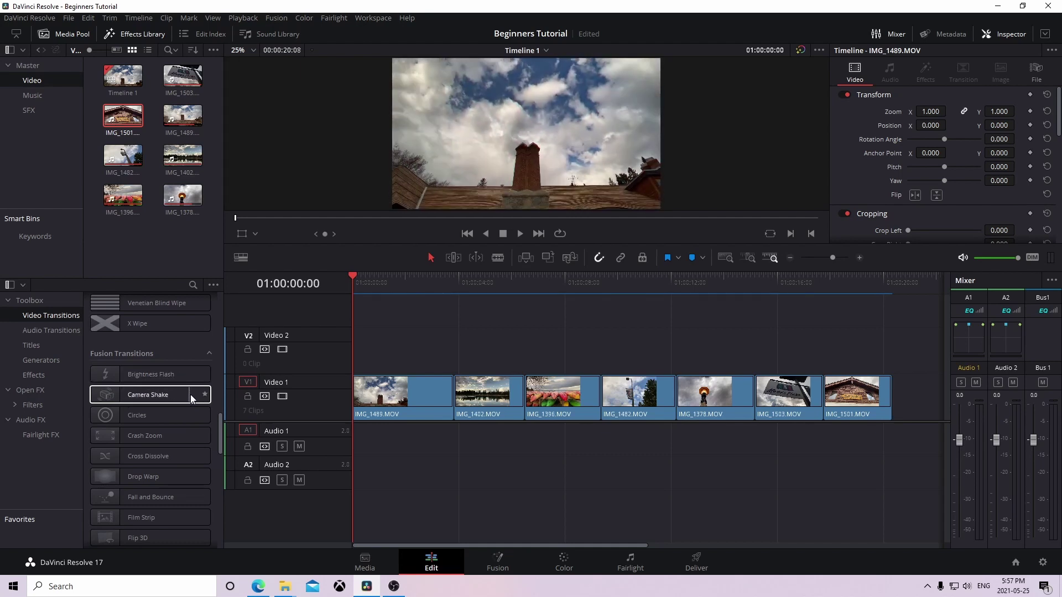
pyautogui.moveTo(218, 424); pyautogui.dragTo(218, 440)
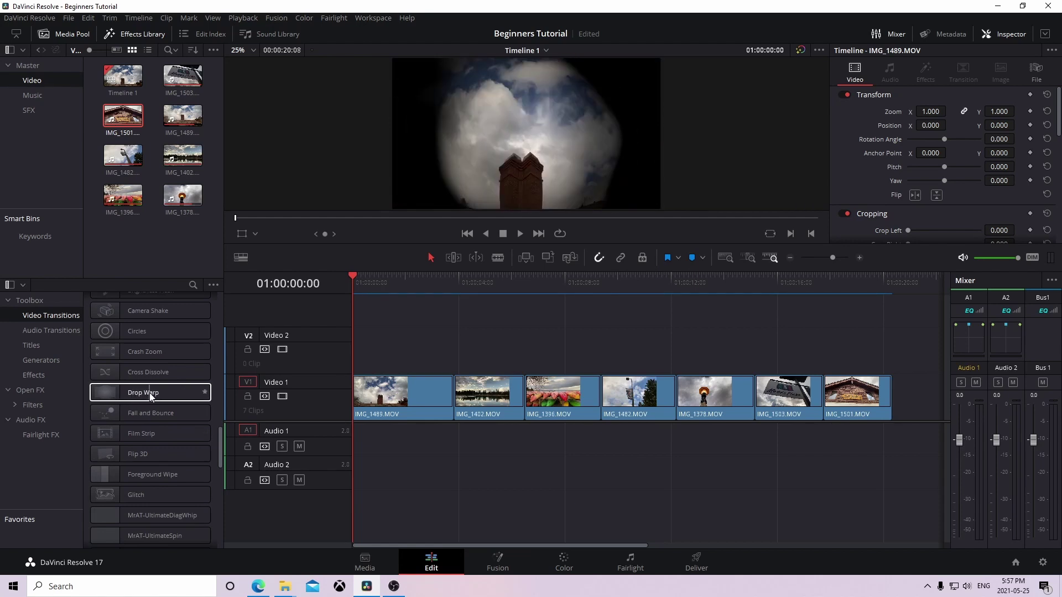
pyautogui.moveTo(150, 392); pyautogui.dragTo(147, 395)
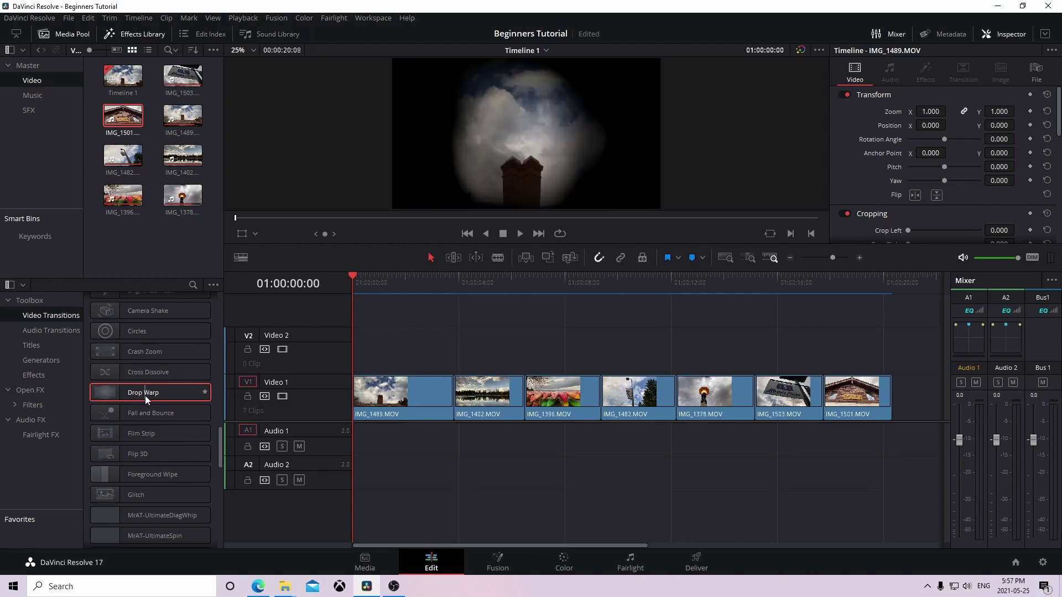
pyautogui.moveTo(148, 396); pyautogui.dragTo(333, 404)
# - Place the Drop Warp transition on the cut between IMG_1489 and IMG_1402
pyautogui.moveTo(426, 401); pyautogui.dragTo(363, 389)
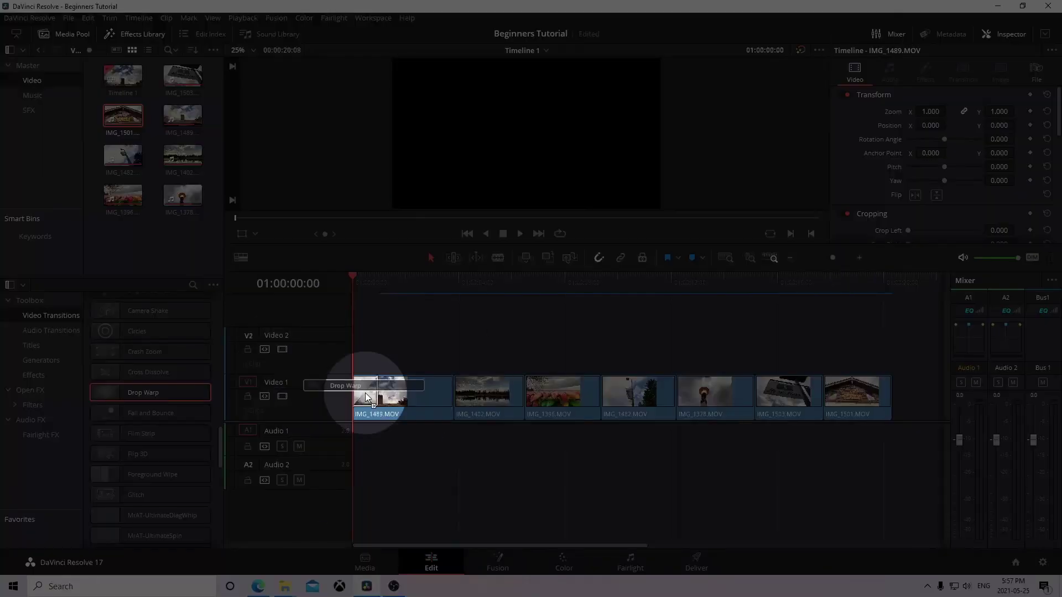
pyautogui.moveTo(362, 390)
pyautogui.mouseDown()
pyautogui.moveTo(371, 376)
pyautogui.moveTo(366, 400)
pyautogui.mouseUp()
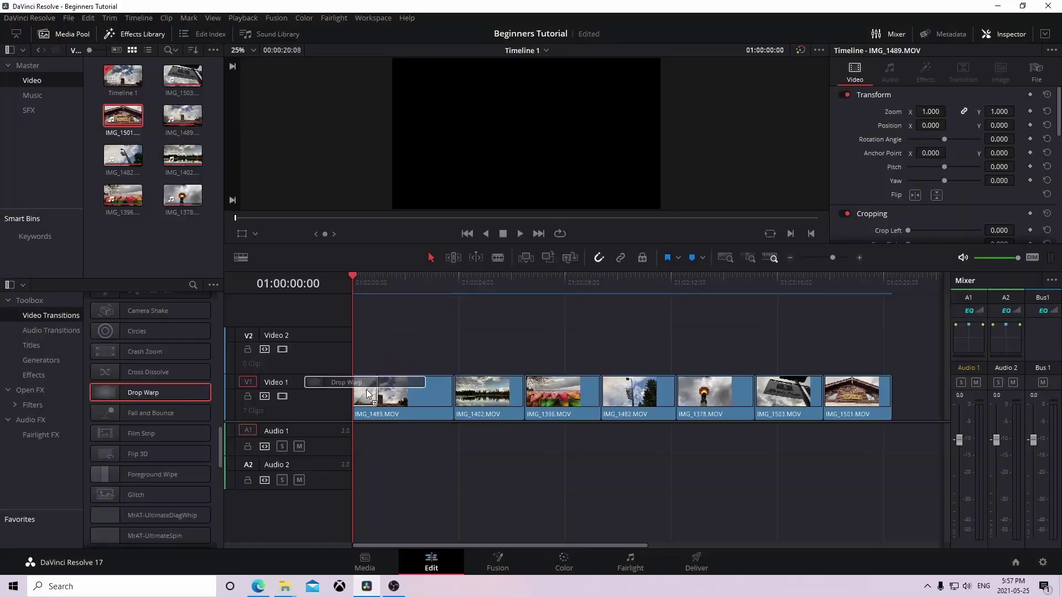
pyautogui.moveTo(367, 400); pyautogui.dragTo(398, 391)
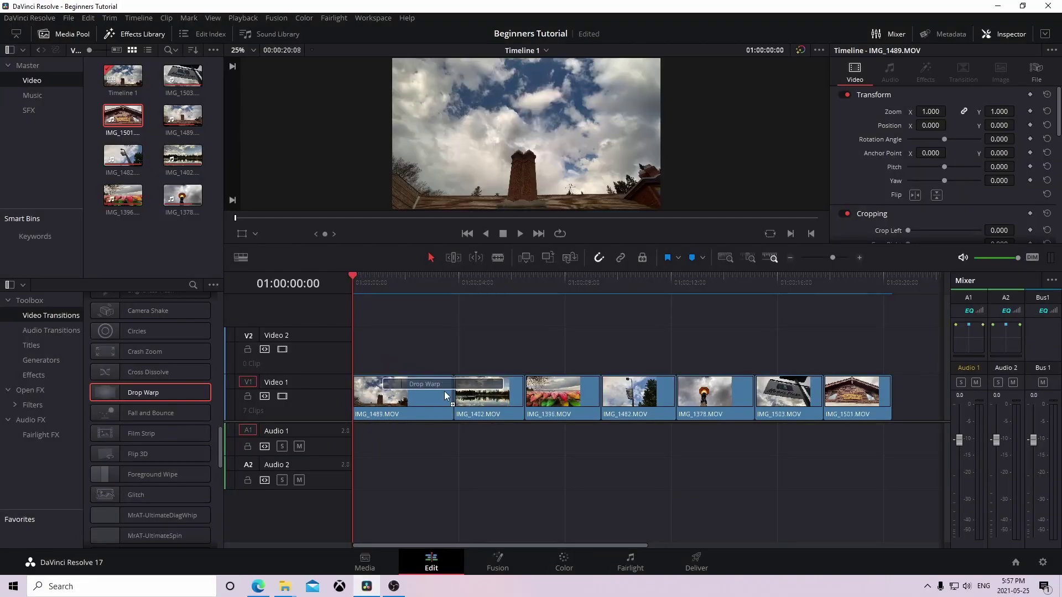
pyautogui.moveTo(540, 396)
pyautogui.mouseDown()
pyautogui.moveTo(455, 396)
pyautogui.moveTo(493, 397)
pyautogui.moveTo(465, 396)
pyautogui.mouseUp()
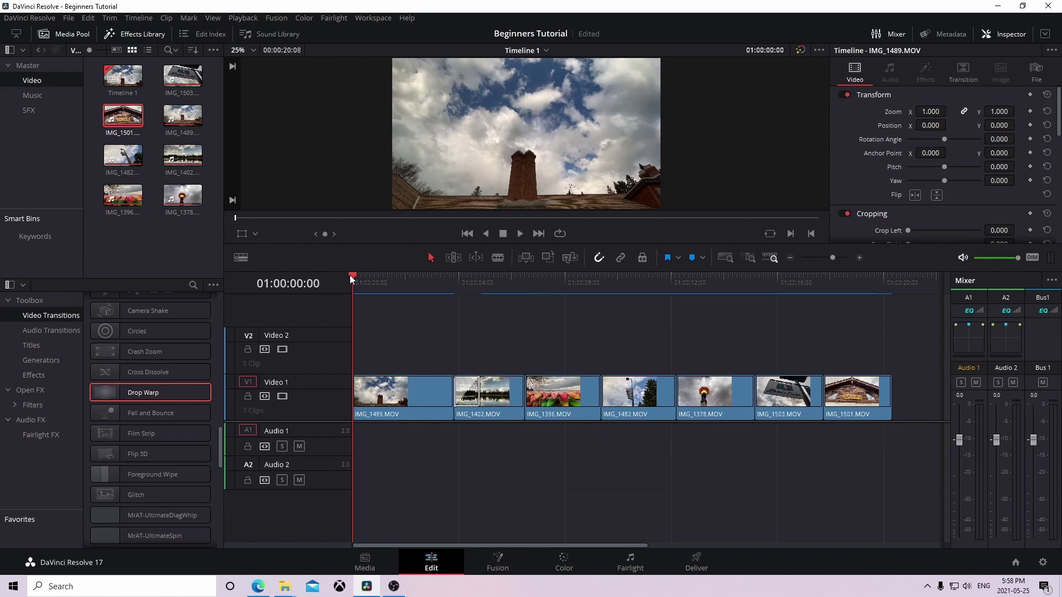
# - Play the Drop Warp transition twice from just before the cut
pyautogui.moveTo(350, 275); pyautogui.dragTo(448, 314)
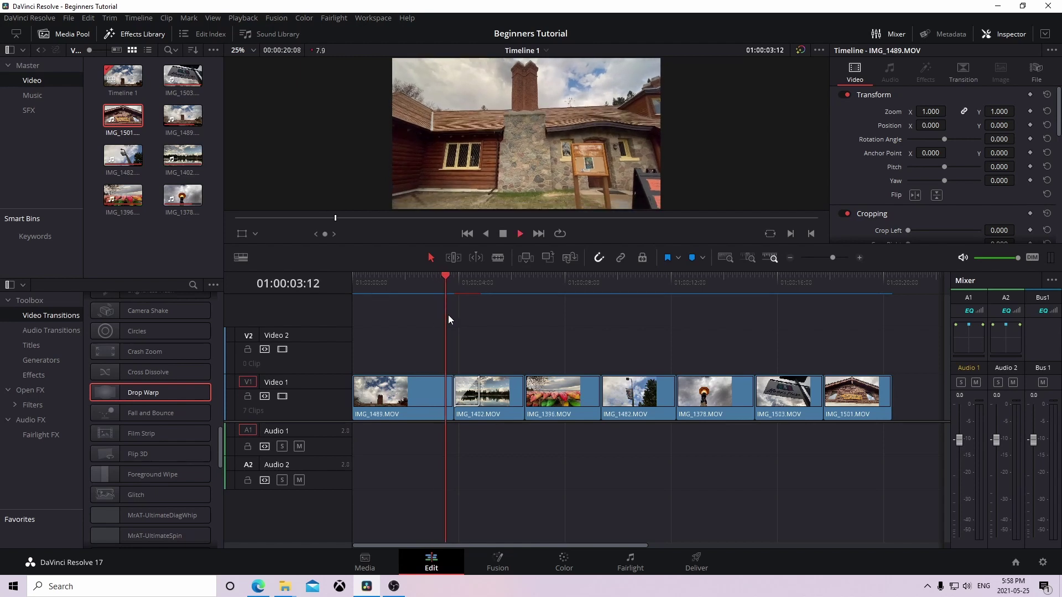
pyautogui.press('space')
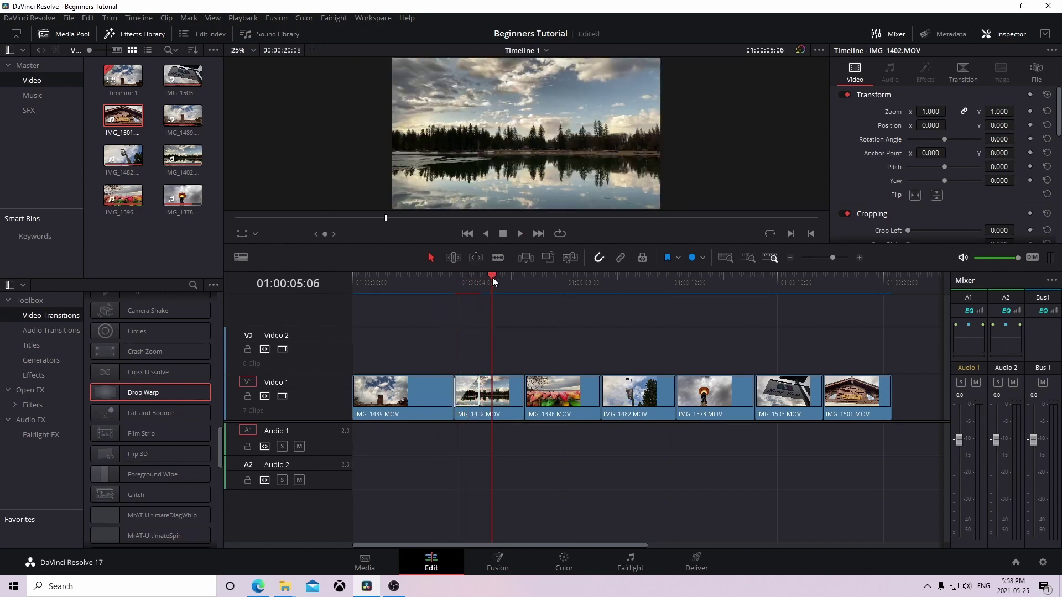
pyautogui.moveTo(492, 277); pyautogui.dragTo(435, 290)
pyautogui.press('space')
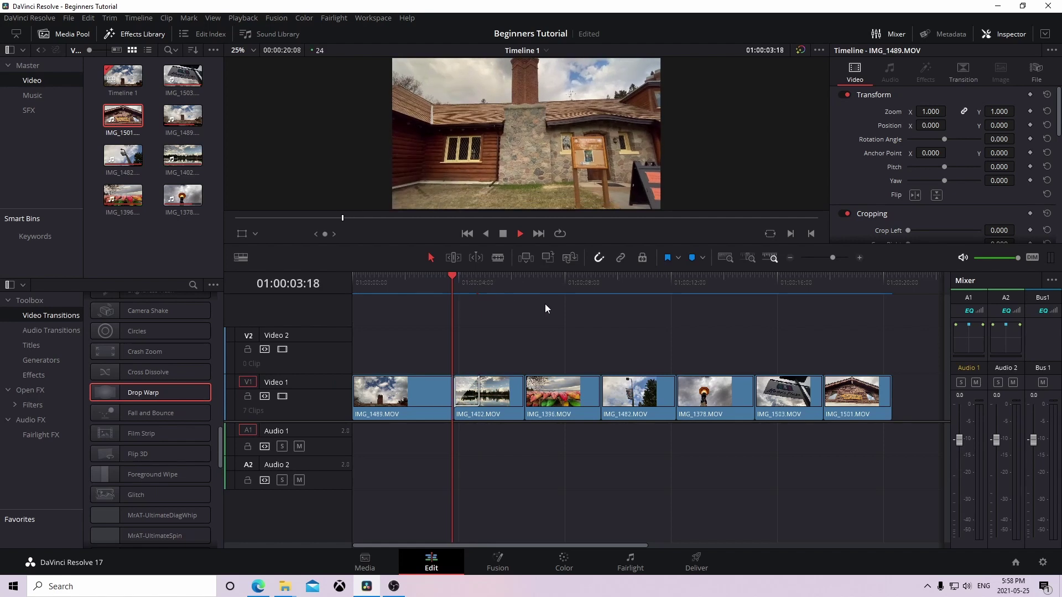
pyautogui.moveTo(491, 280); pyautogui.dragTo(350, 298)
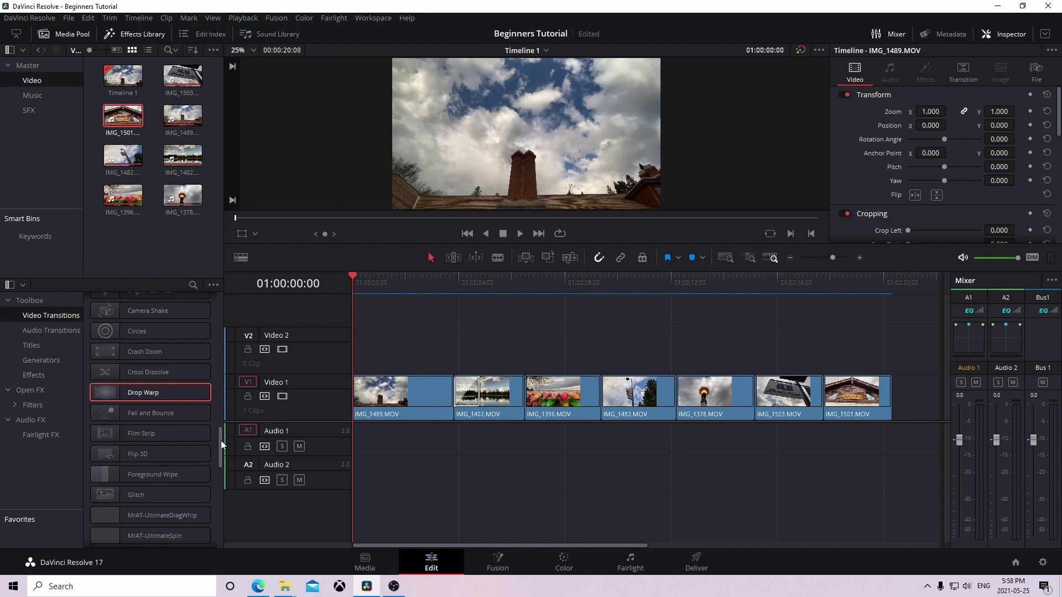
# - Add a Film Strip transition at the start of IMG_1489, preview it, and rewind to the start
pyautogui.moveTo(217, 437); pyautogui.dragTo(217, 446)
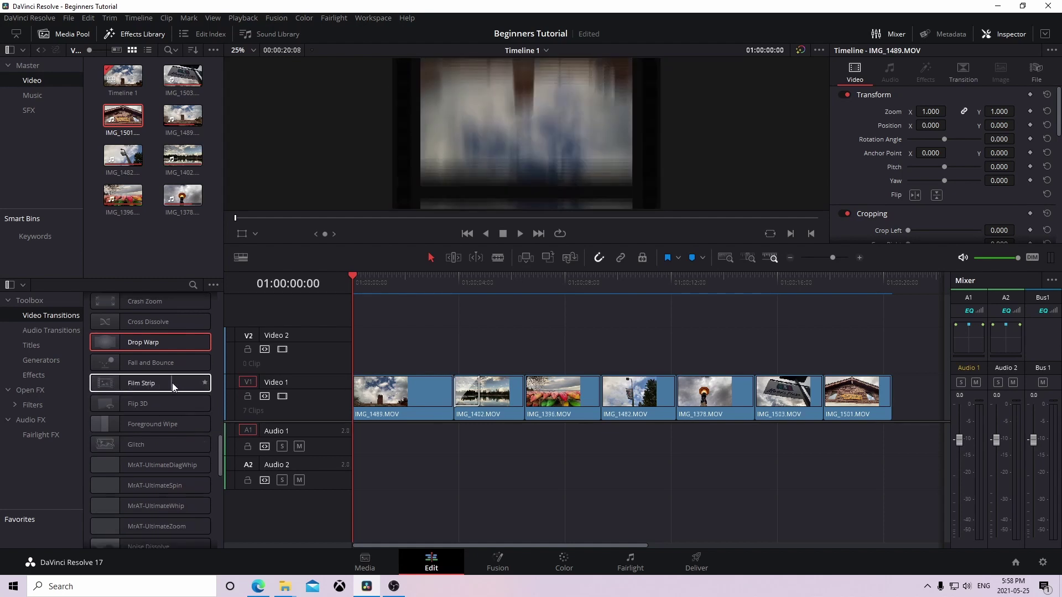
pyautogui.moveTo(137, 384); pyautogui.dragTo(297, 400)
pyautogui.moveTo(364, 390); pyautogui.dragTo(371, 395)
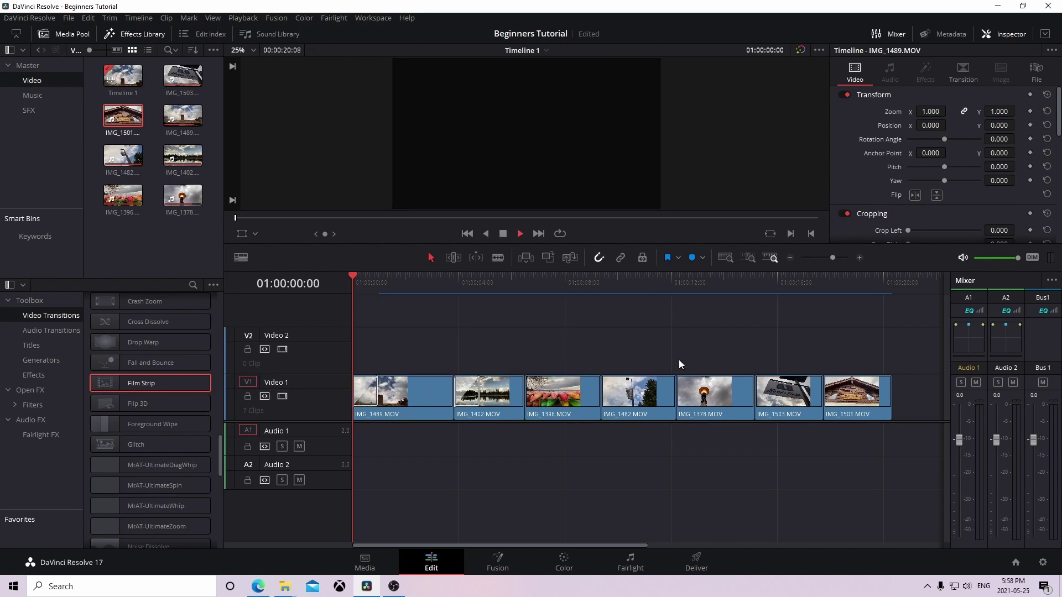
pyautogui.press('space')
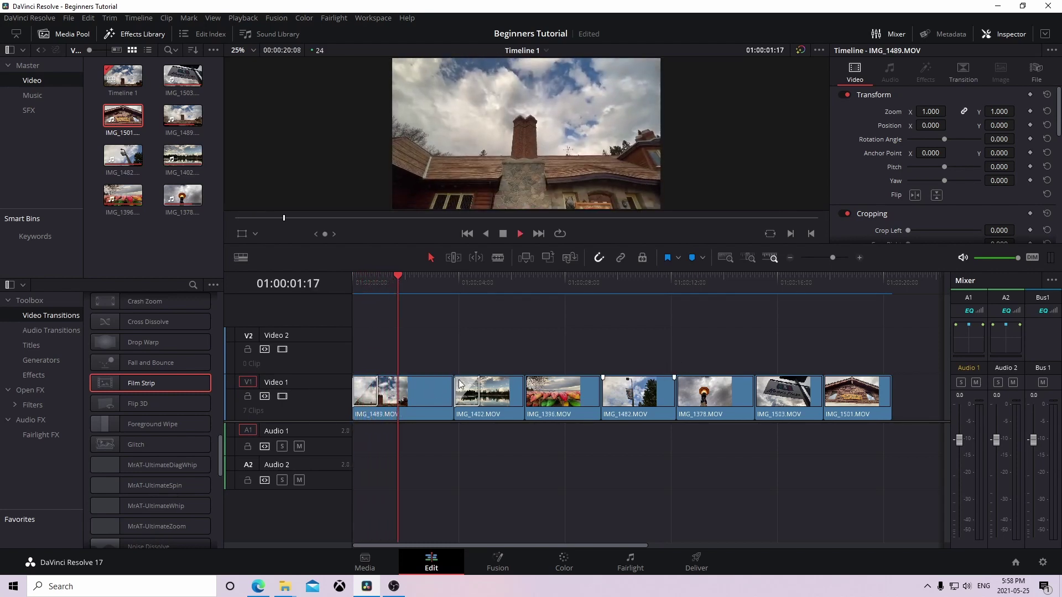
pyautogui.moveTo(407, 273); pyautogui.dragTo(356, 275)
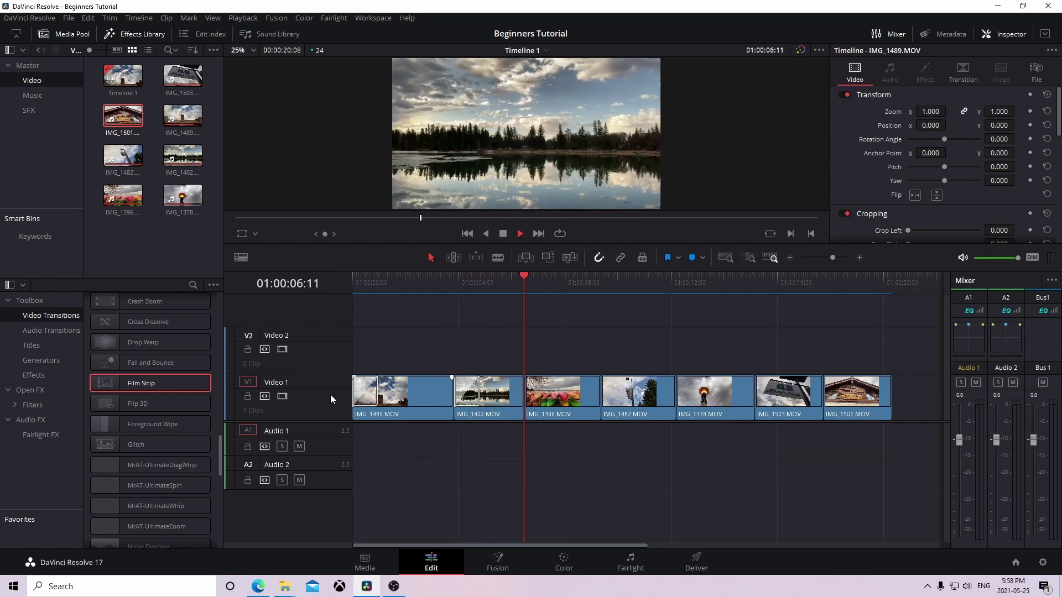
pyautogui.press('space')
pyautogui.moveTo(221, 446); pyautogui.dragTo(244, 324)
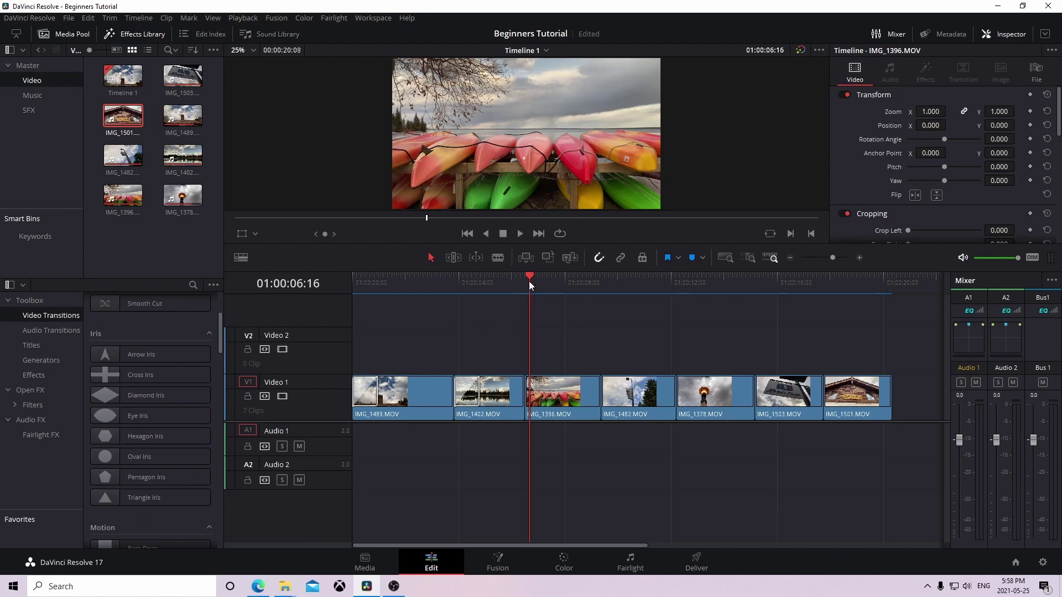
pyautogui.moveTo(525, 275); pyautogui.dragTo(347, 298)
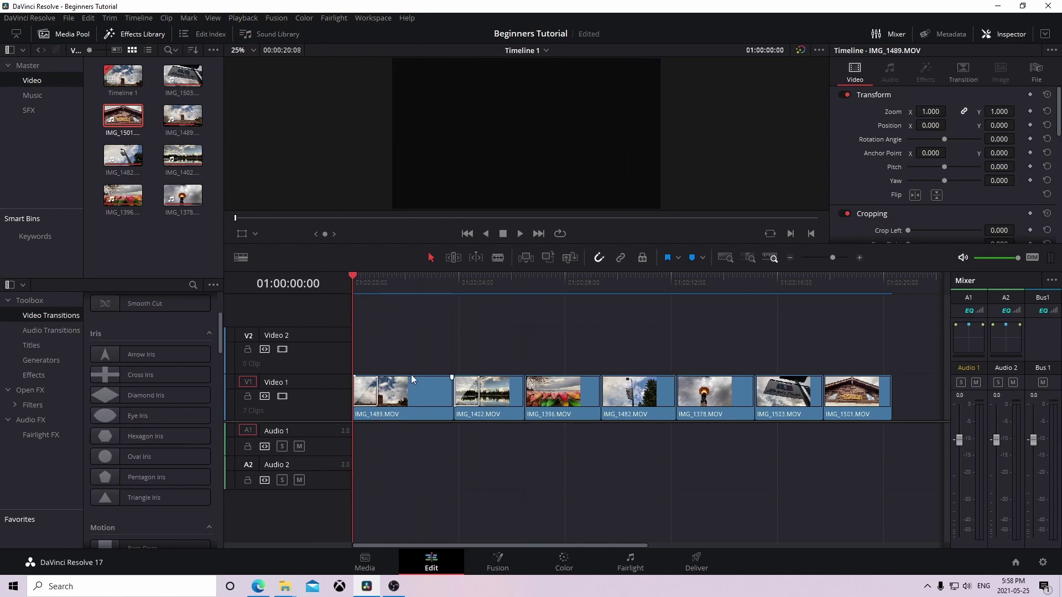
# - Import the Chill Lofi Hip Hop track from the Soundtrack folder into the Music bin
pyautogui.click(44, 95)
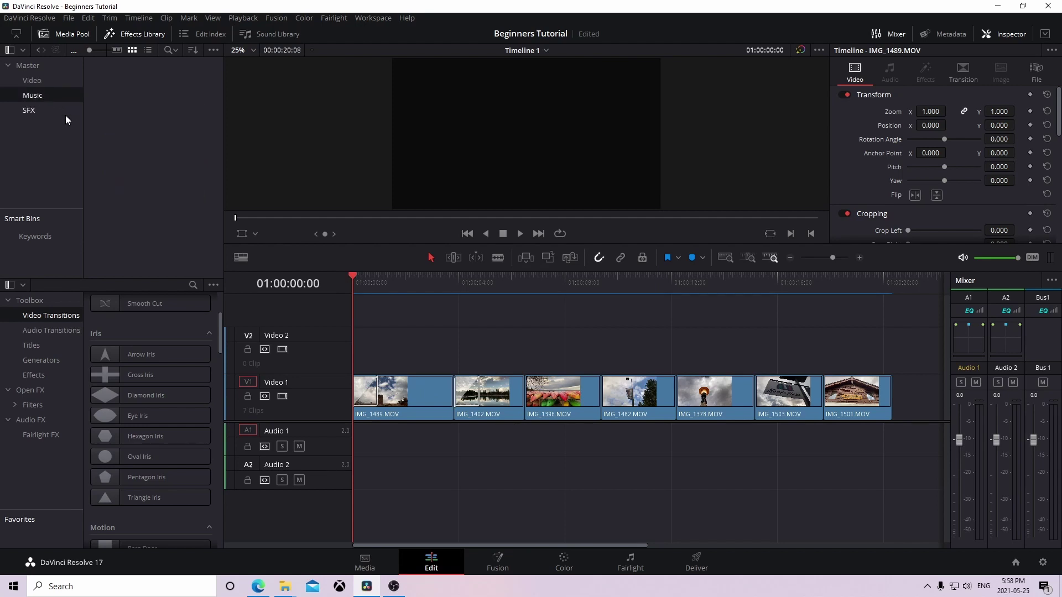
pyautogui.rightClick(132, 158)
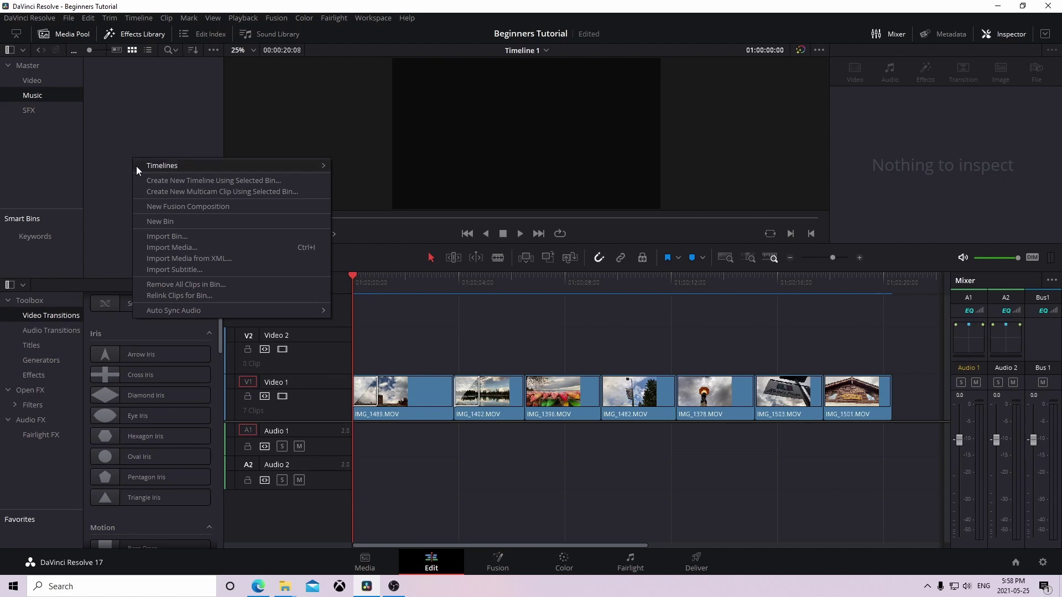
pyautogui.click(170, 252)
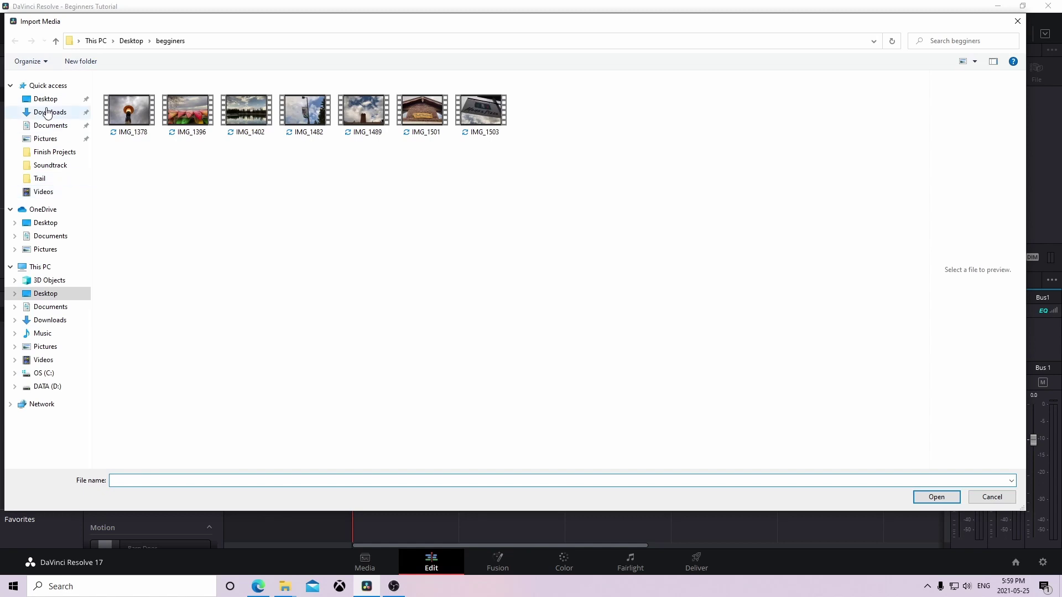
pyautogui.click(51, 166)
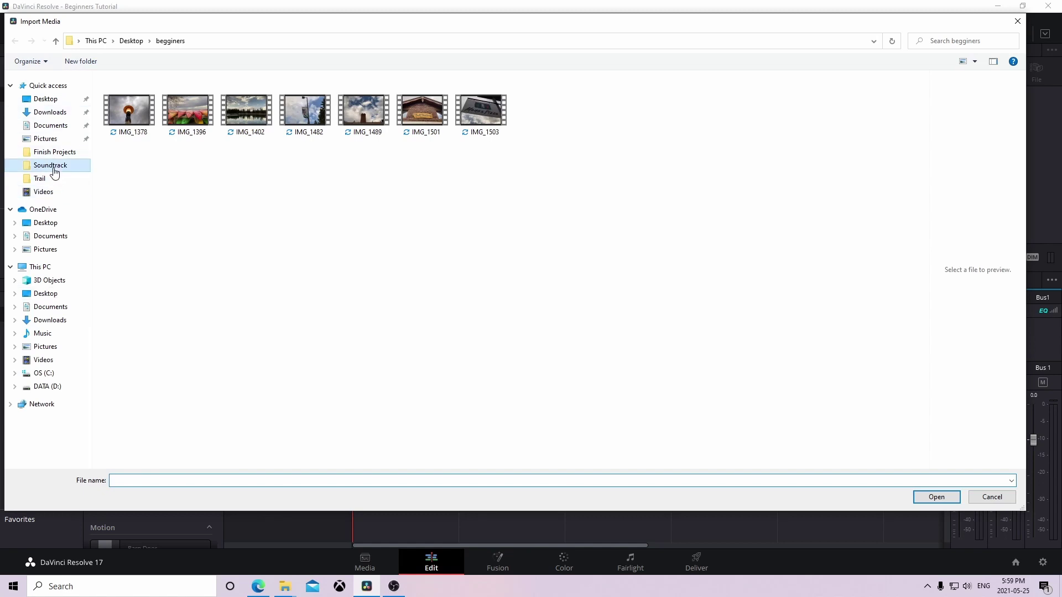
pyautogui.click(193, 94)
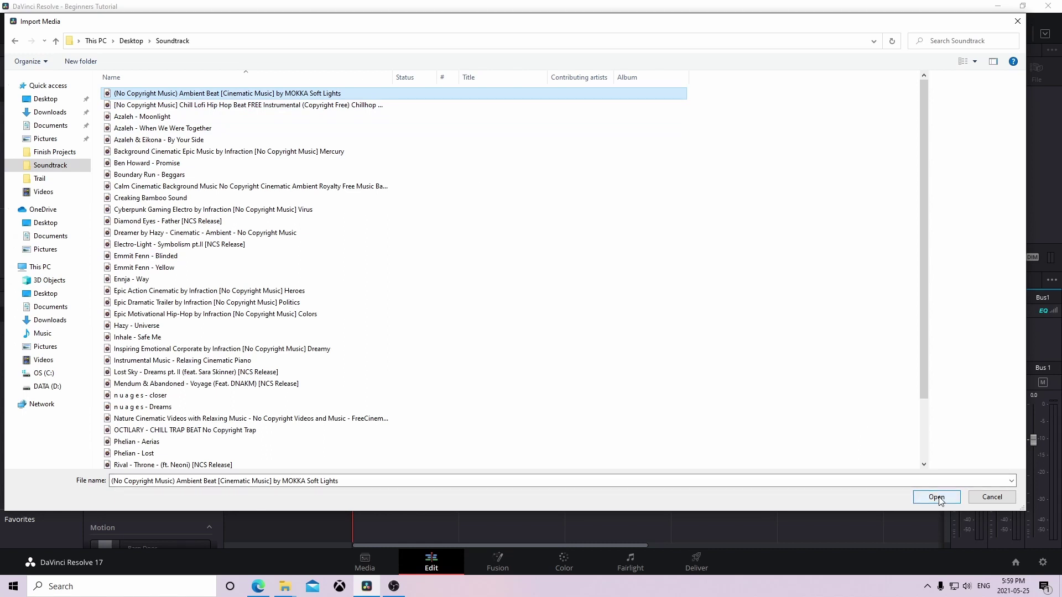
pyautogui.click(299, 105)
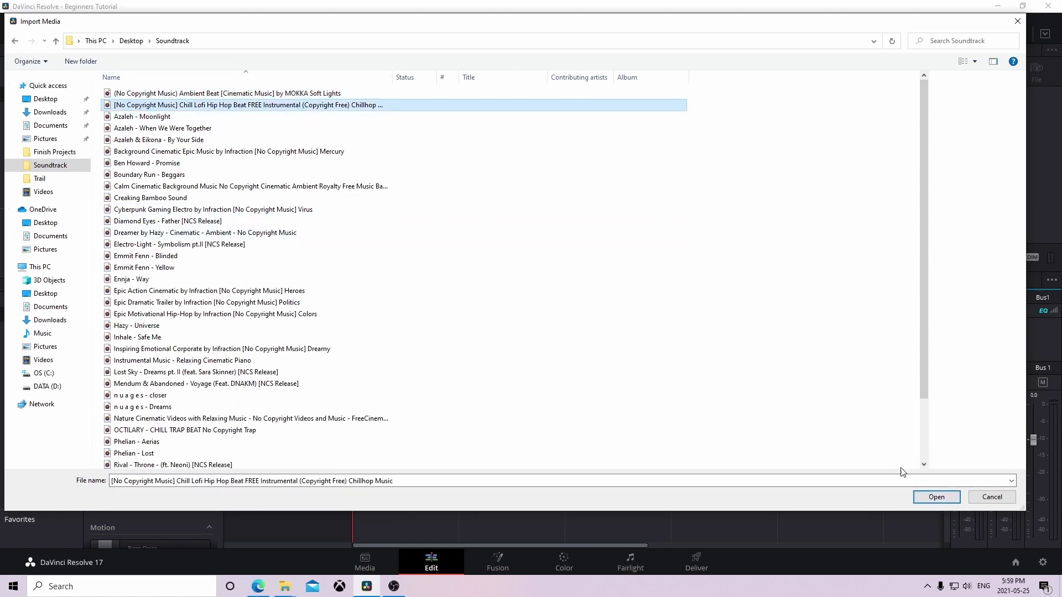
pyautogui.click(937, 496)
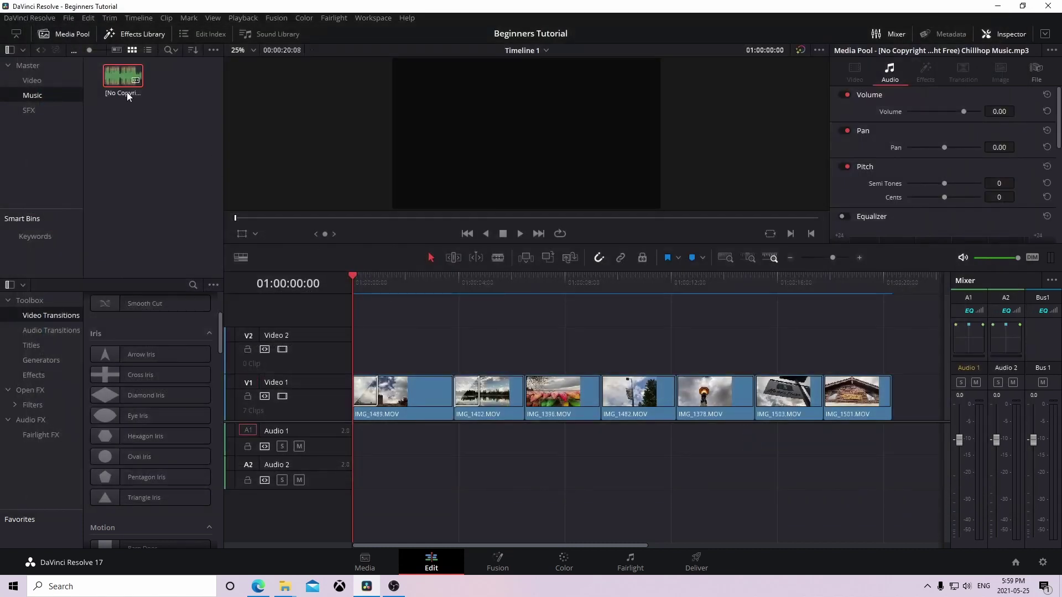
# - Place the Chill Lofi Hip Hop music on Audio 1 from the timeline start and play it
pyautogui.click(149, 117)
pyautogui.moveTo(111, 82)
pyautogui.mouseDown()
pyautogui.moveTo(368, 445)
pyautogui.moveTo(335, 427)
pyautogui.mouseUp()
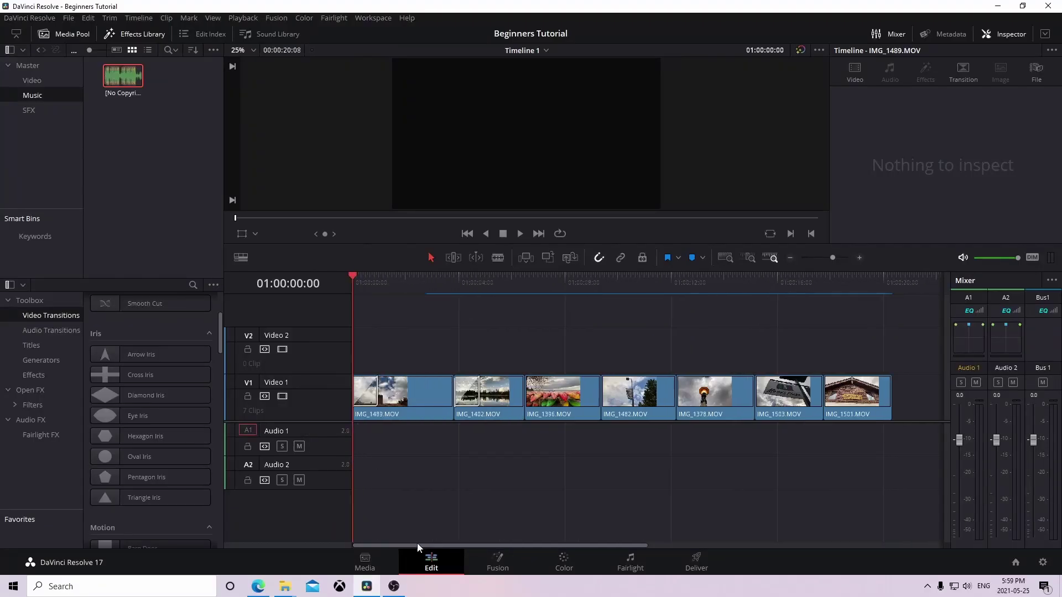
pyautogui.moveTo(109, 84); pyautogui.dragTo(353, 433)
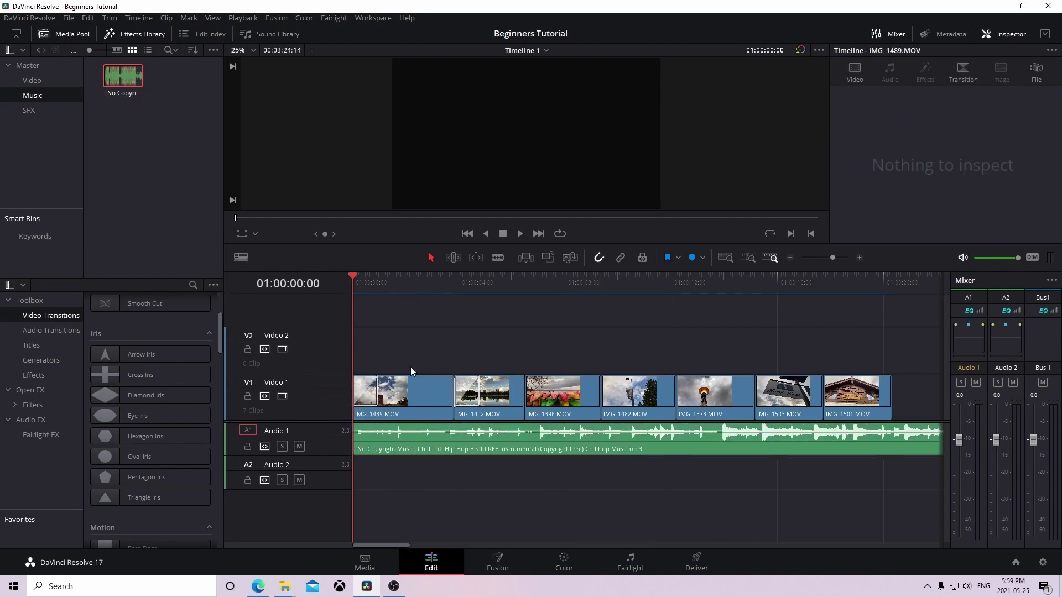
pyautogui.press('space')
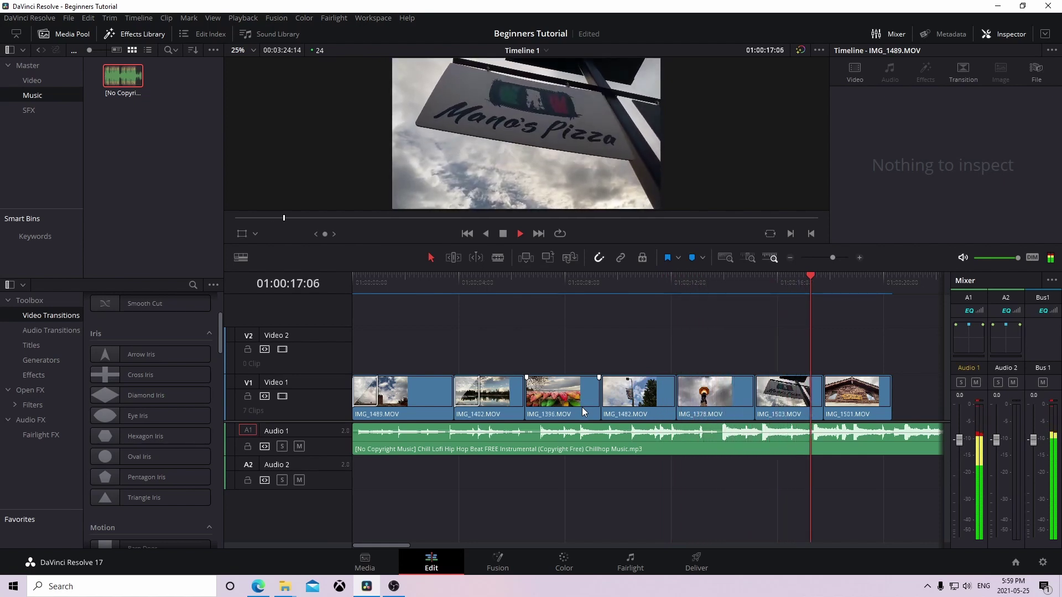
# - Blade the music at the end of IMG_1501 and delete the leftover audio tail
pyautogui.press('space')
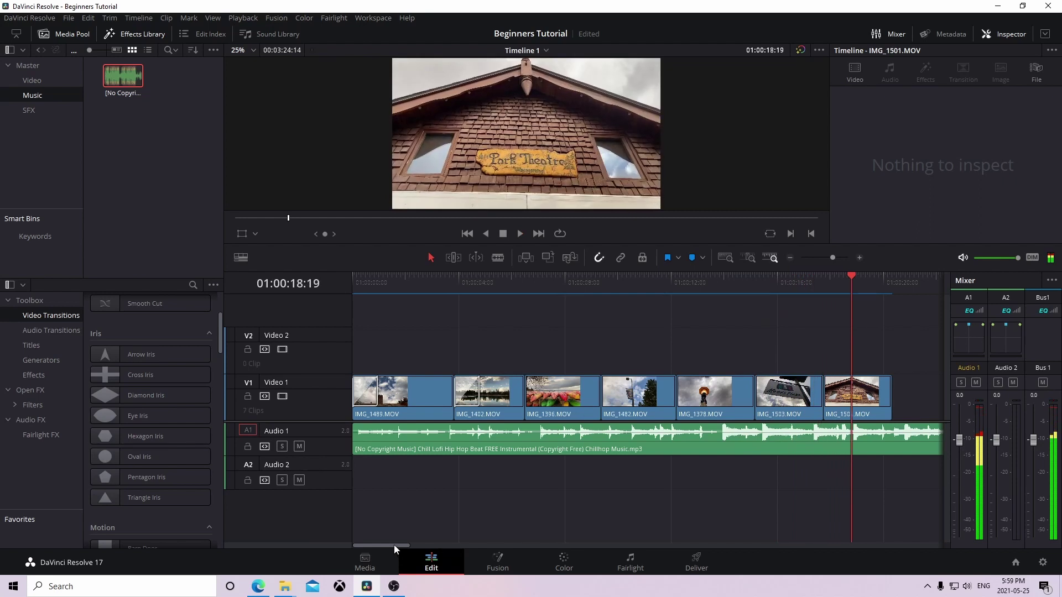
pyautogui.moveTo(394, 546)
pyautogui.mouseDown()
pyautogui.moveTo(440, 549)
pyautogui.moveTo(397, 545)
pyautogui.mouseUp()
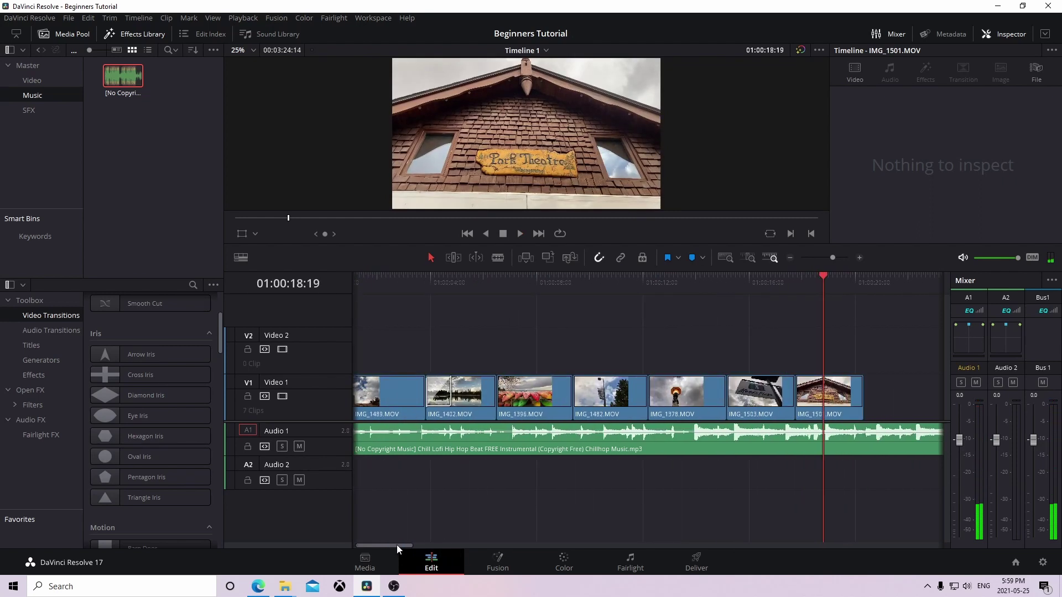
pyautogui.moveTo(805, 280); pyautogui.dragTo(844, 288)
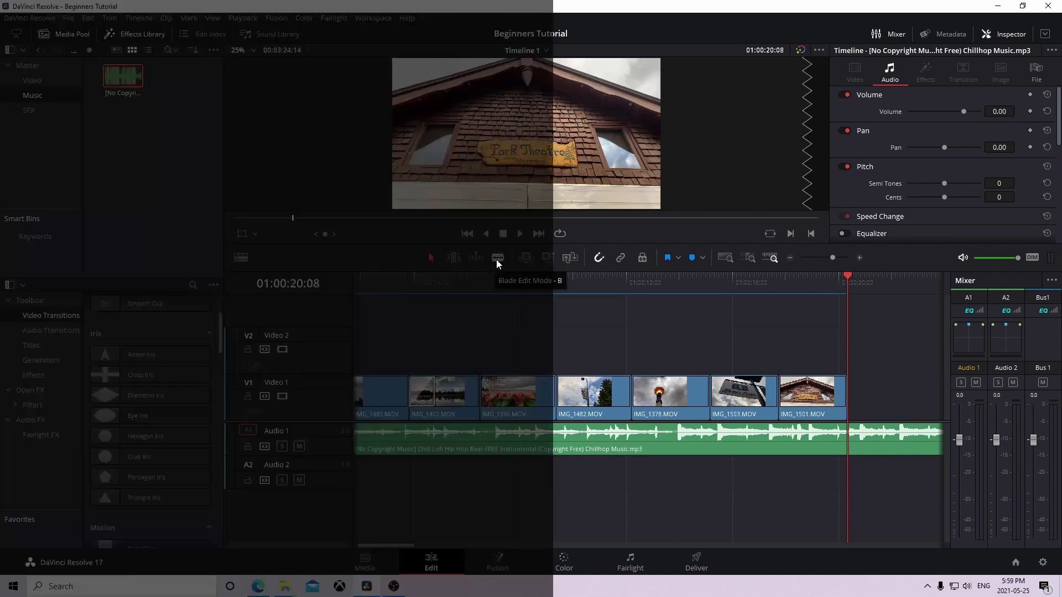
pyautogui.click(497, 258)
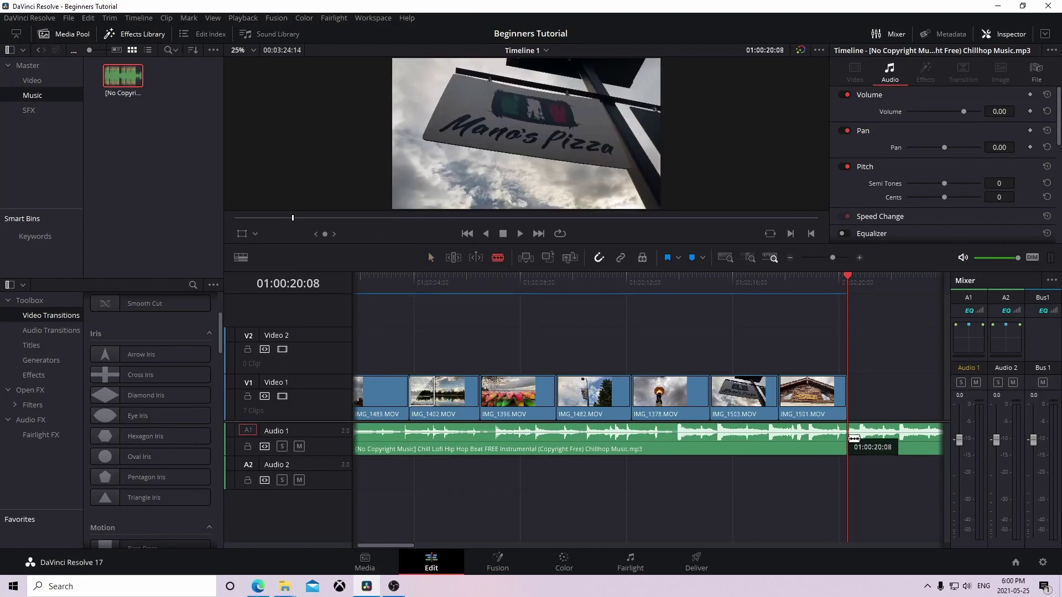
pyautogui.moveTo(855, 438); pyautogui.dragTo(851, 438)
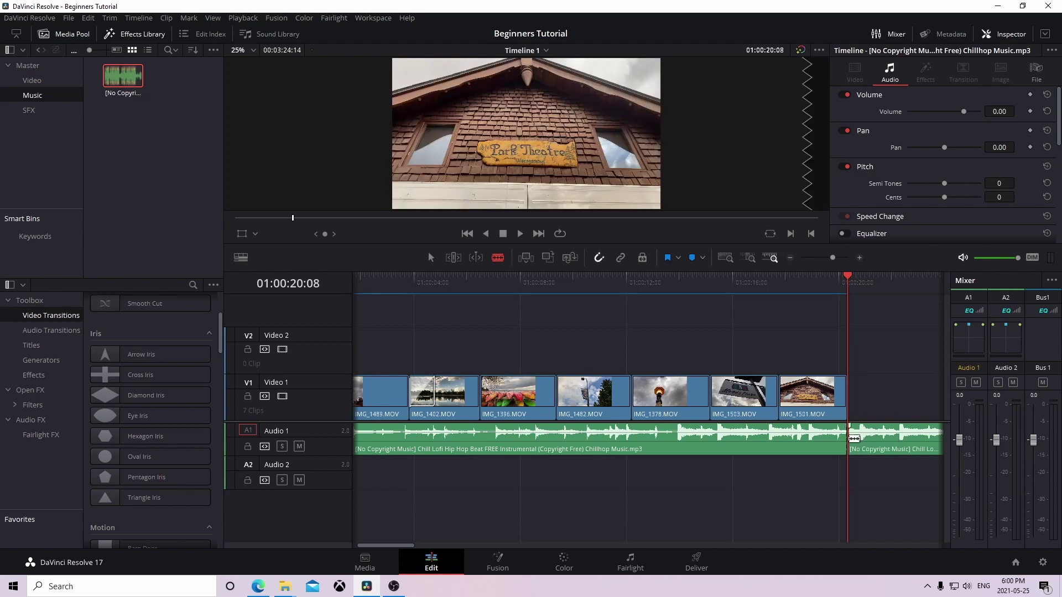
pyautogui.hotkey('ctrl', 'z')
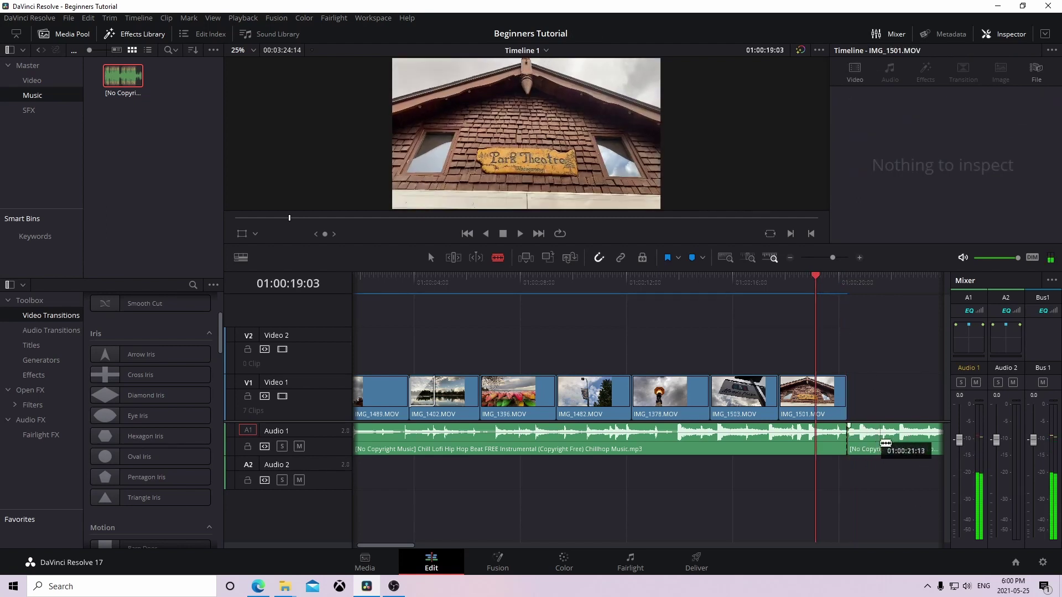
pyautogui.click(785, 394)
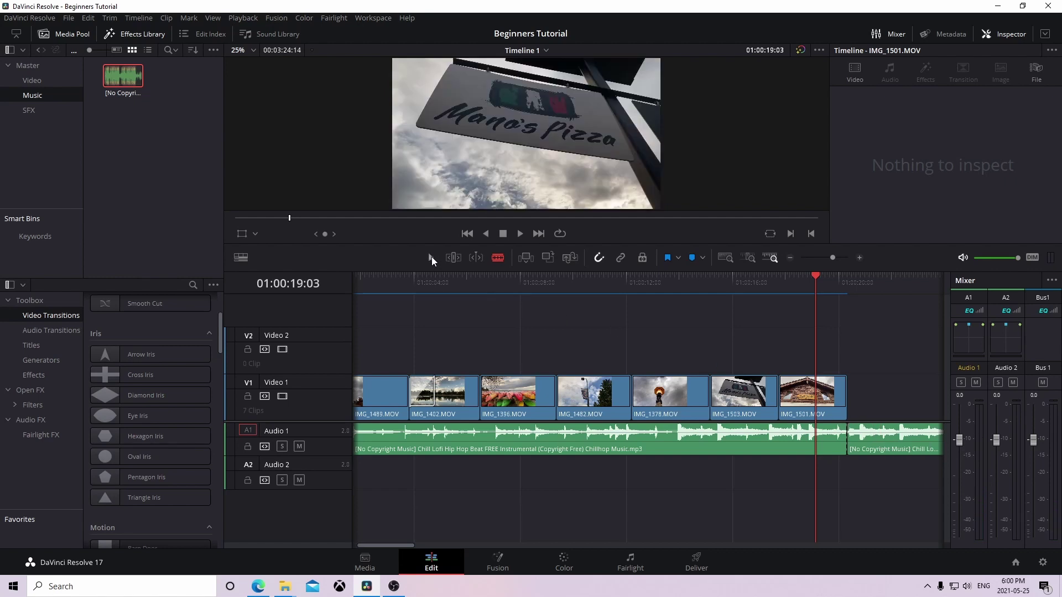
pyautogui.click(882, 443)
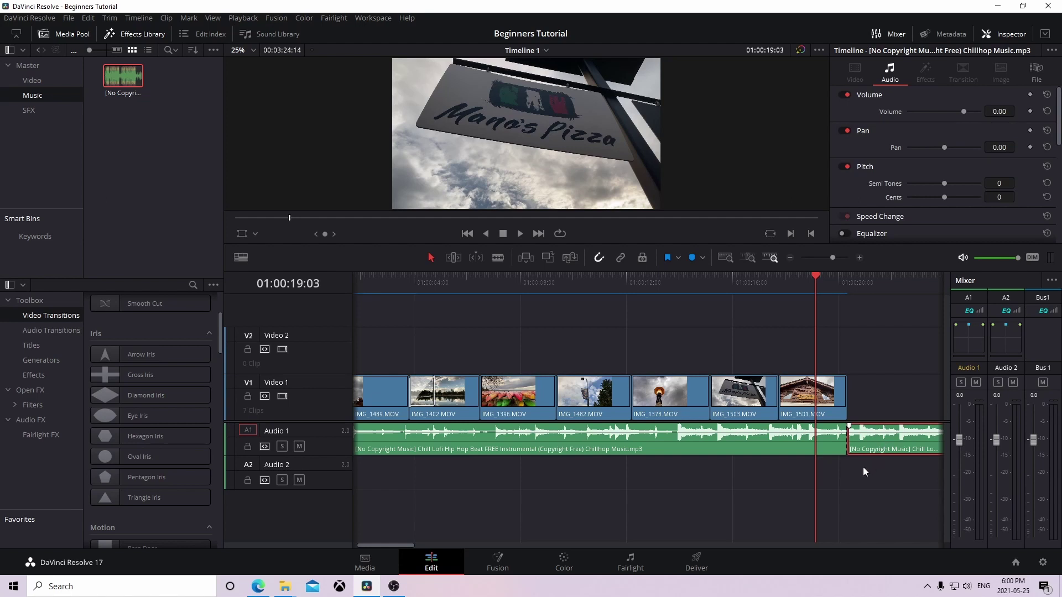
pyautogui.press('Delete')
pyautogui.moveTo(819, 284); pyautogui.dragTo(352, 285)
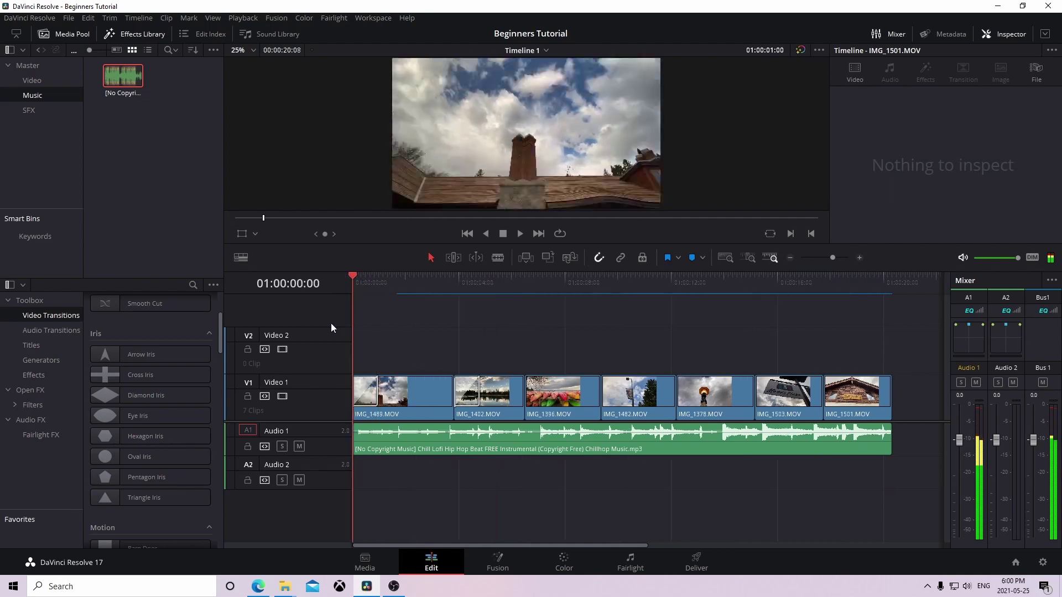
# - Select IMG_1489 and play the timeline from the beginning
pyautogui.click(417, 393)
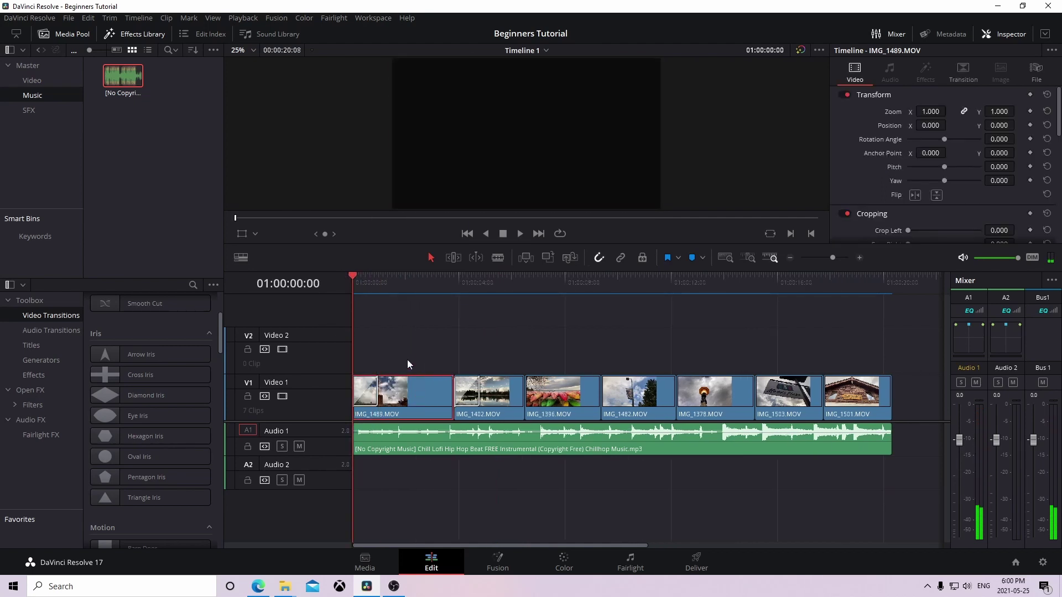
pyautogui.click(417, 415)
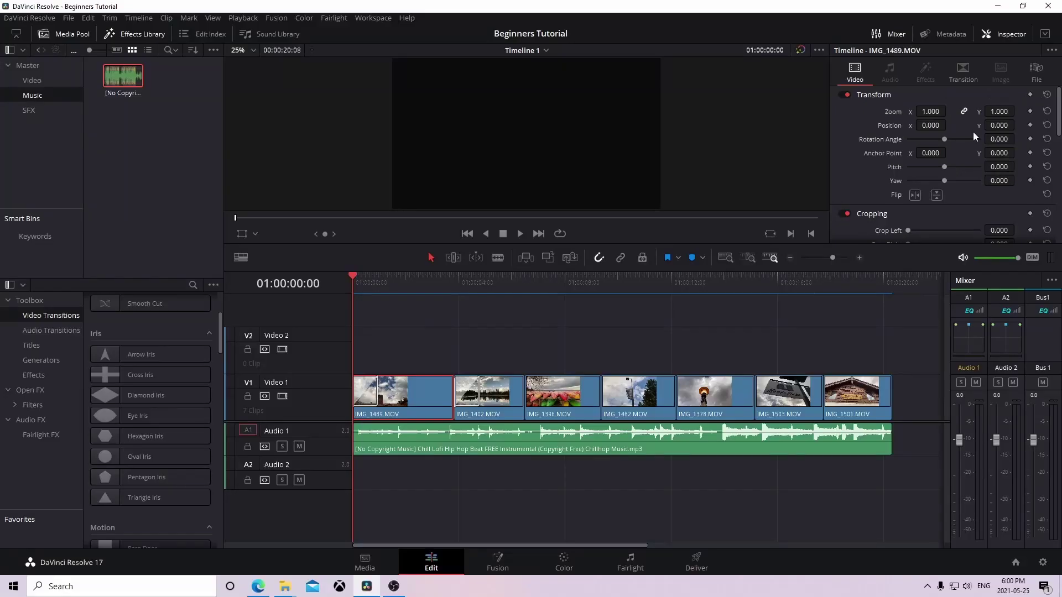
pyautogui.scroll(-4, 947, 136)
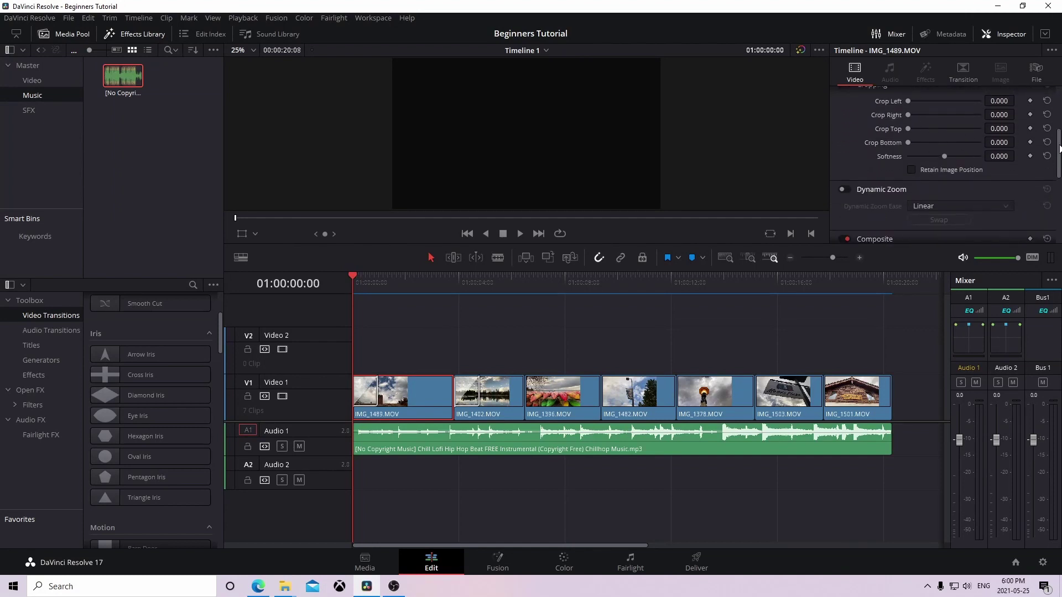
pyautogui.scroll(4, 978, 128)
pyautogui.moveTo(353, 277)
pyautogui.mouseDown()
pyautogui.moveTo(374, 277)
pyautogui.moveTo(361, 284)
pyautogui.mouseUp()
pyautogui.press('space')
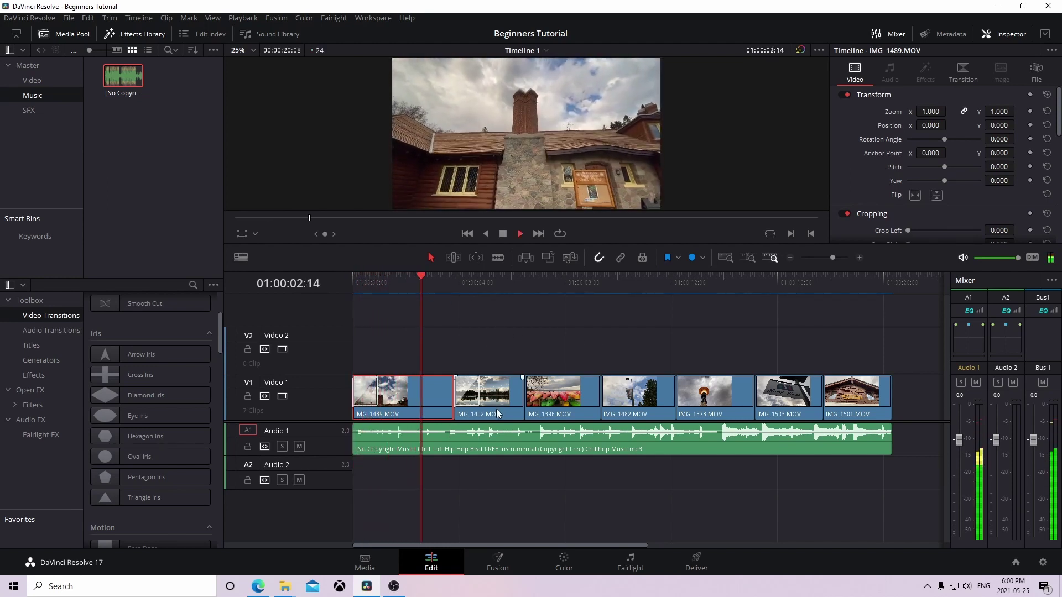
pyautogui.press('space')
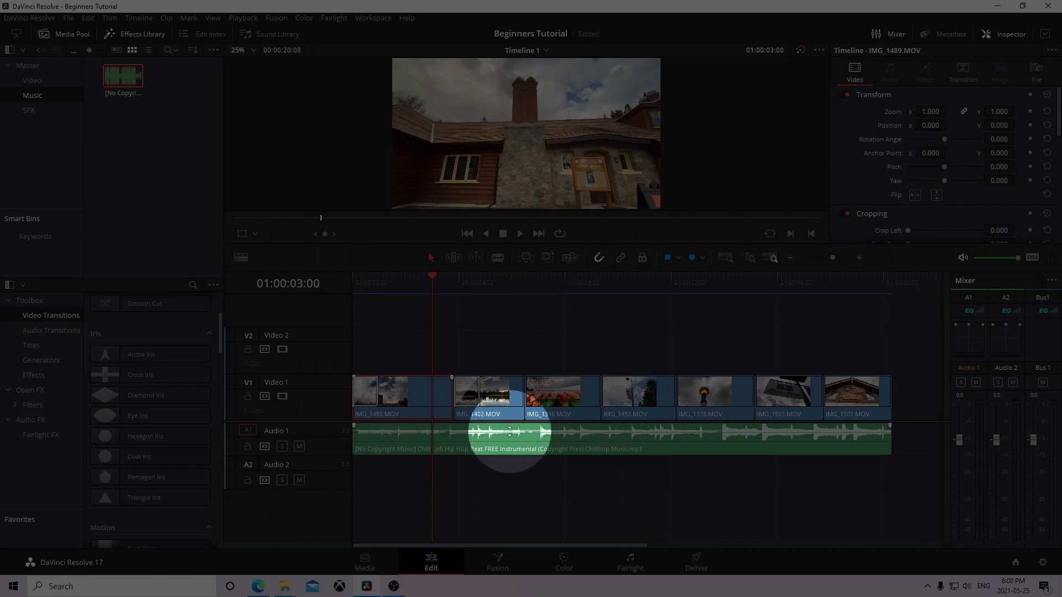
# - Lower the music clip's volume by about 4.55 dB and replay from the start
pyautogui.moveTo(510, 431); pyautogui.dragTo(516, 430)
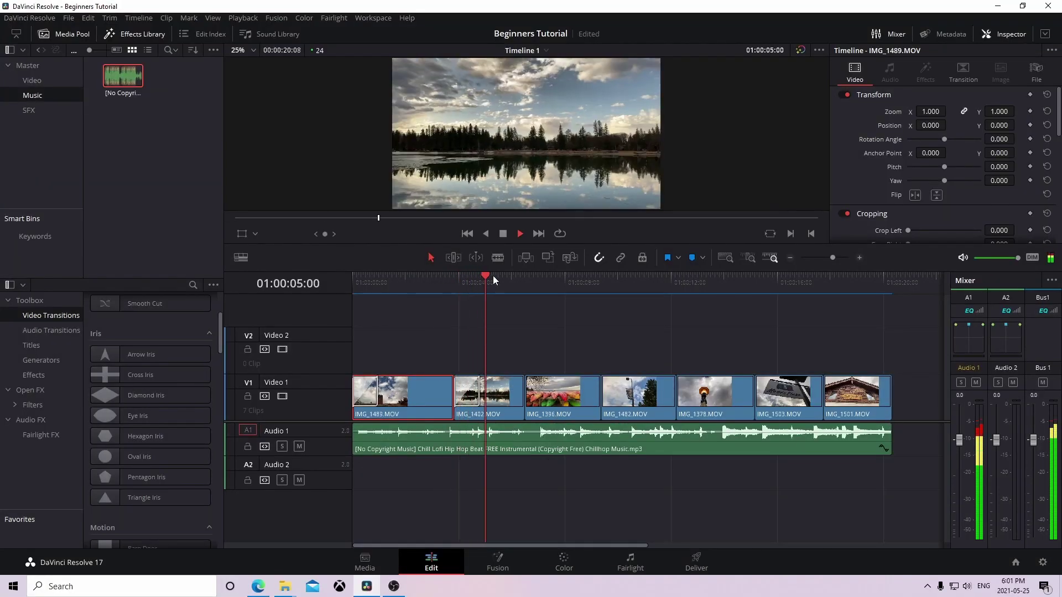
pyautogui.press('space')
pyautogui.press('Home')
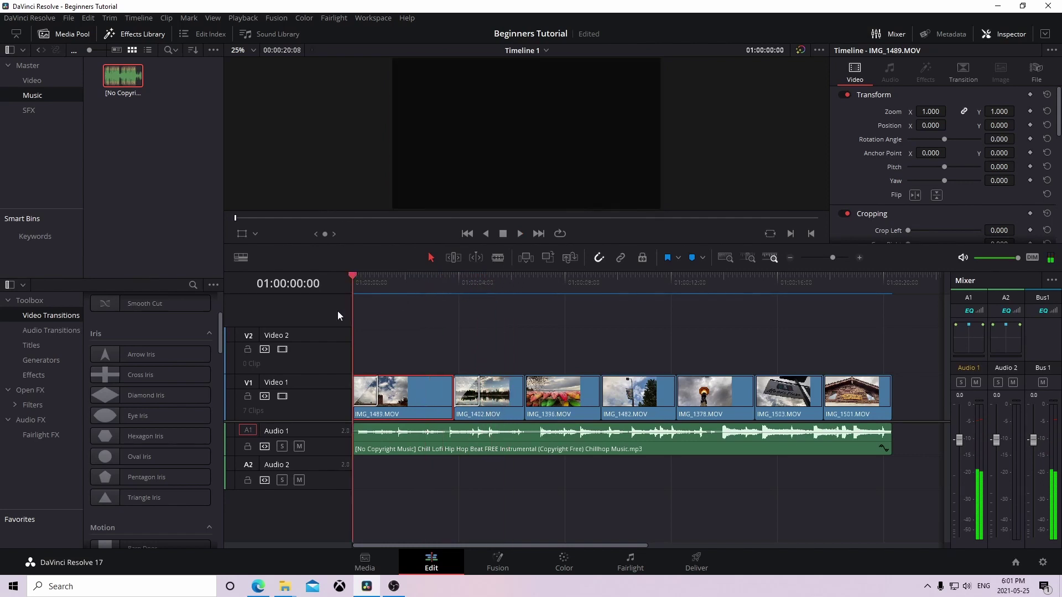
pyautogui.press('space')
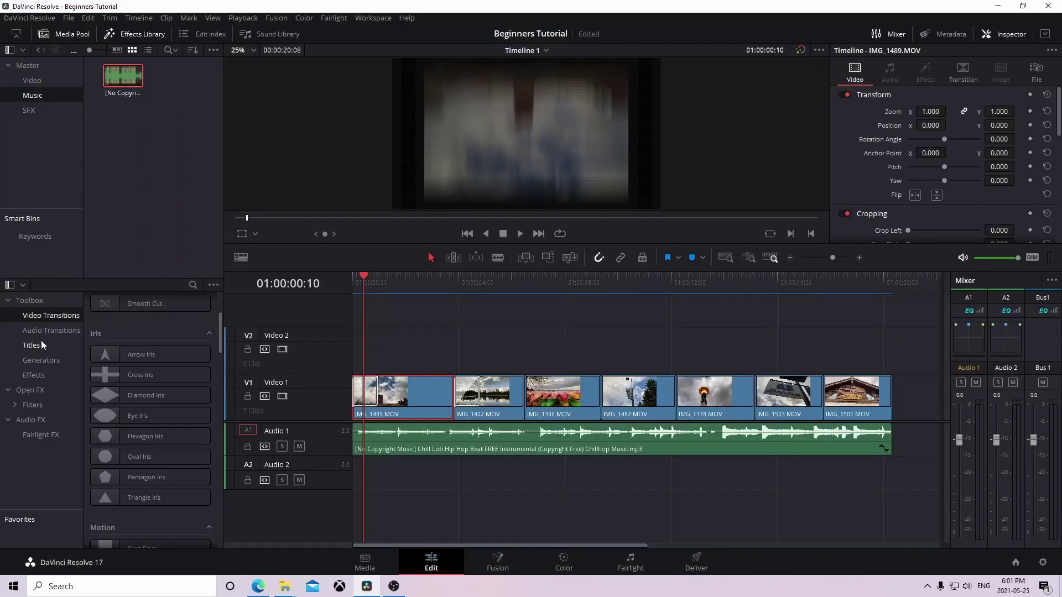
# - Place the Background Reveal title on Video 2 and slide it to the timeline start
pyautogui.click(33, 347)
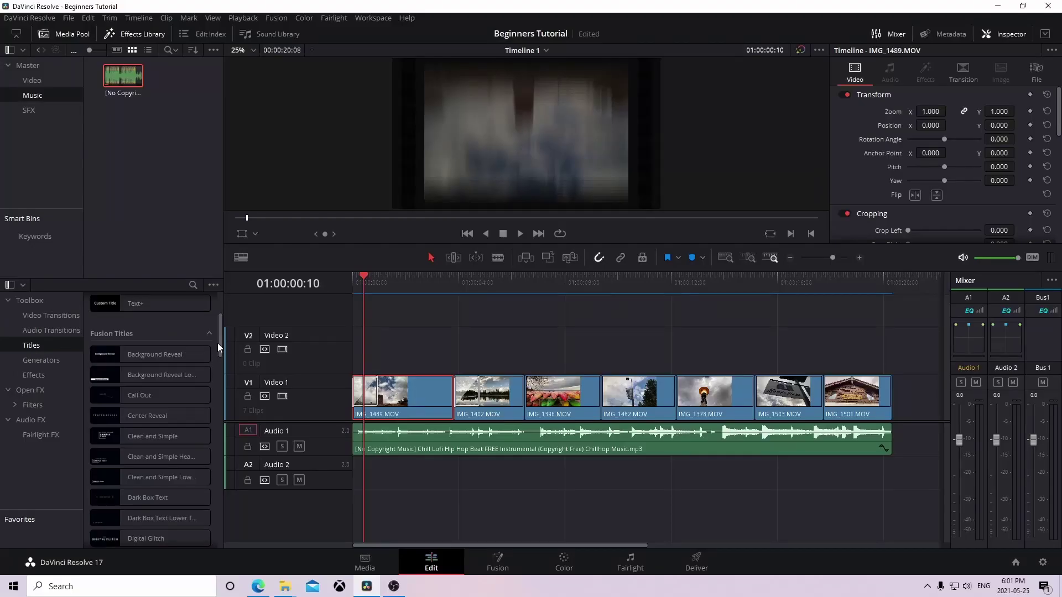
pyautogui.moveTo(218, 344)
pyautogui.mouseDown()
pyautogui.moveTo(217, 383)
pyautogui.moveTo(214, 303)
pyautogui.moveTo(212, 405)
pyautogui.moveTo(208, 334)
pyautogui.mouseUp()
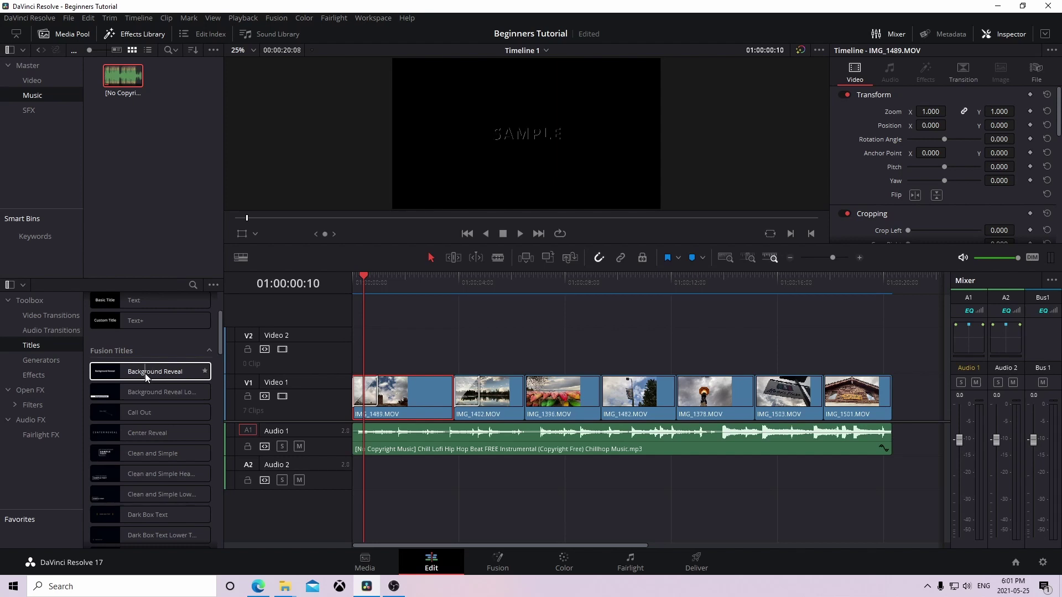
pyautogui.moveTo(145, 373); pyautogui.dragTo(421, 360)
pyautogui.click(421, 356)
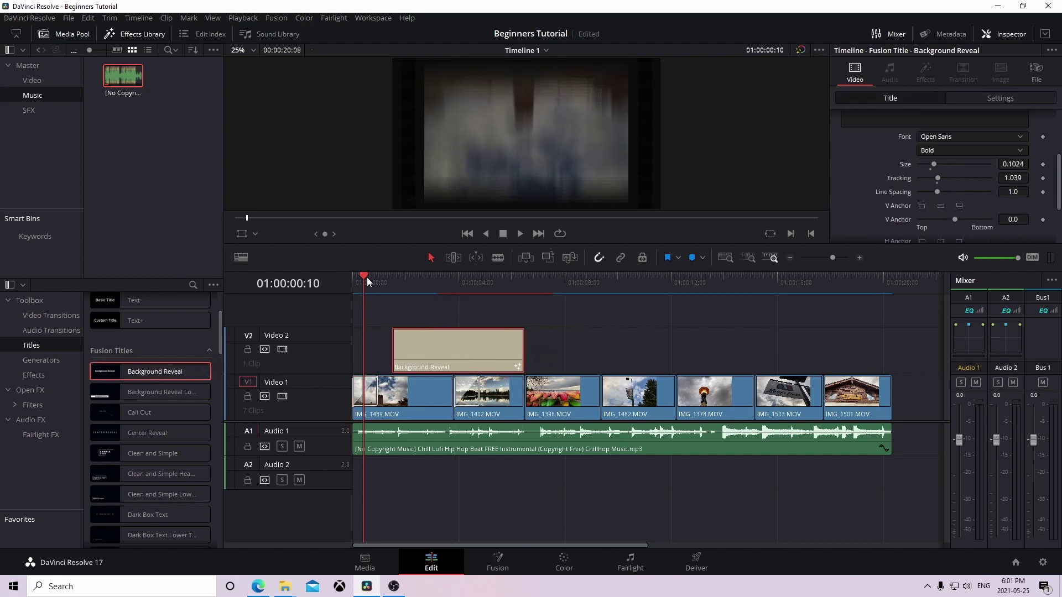
pyautogui.moveTo(363, 277); pyautogui.dragTo(346, 284)
pyautogui.moveTo(427, 347); pyautogui.dragTo(383, 346)
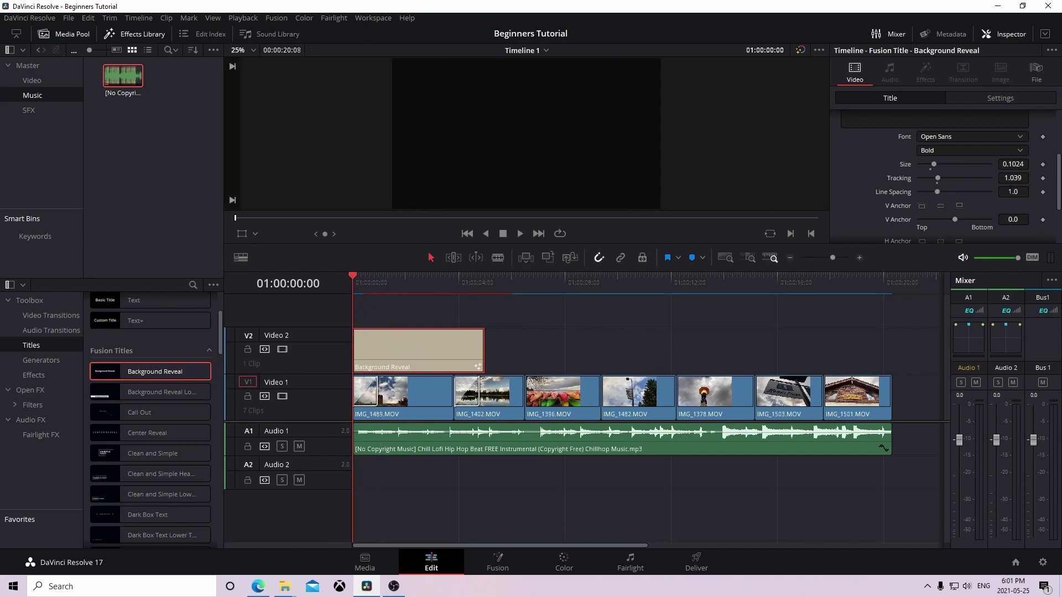
pyautogui.scroll(4, 926, 135)
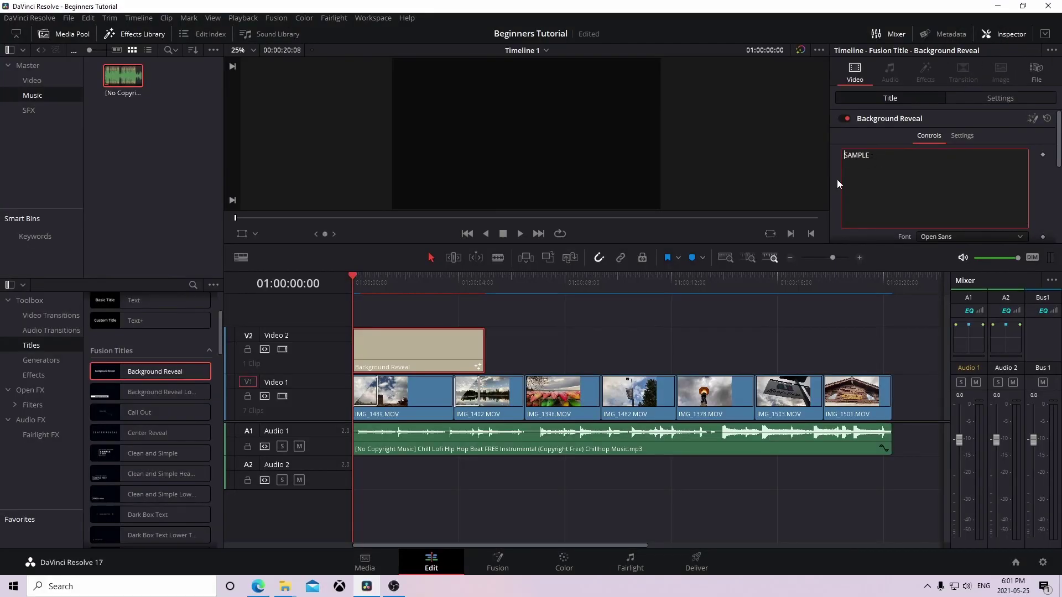
# - Replace the title's SAMPLE text with 'Travel Video'
pyautogui.click(605, 353)
pyautogui.press('space')
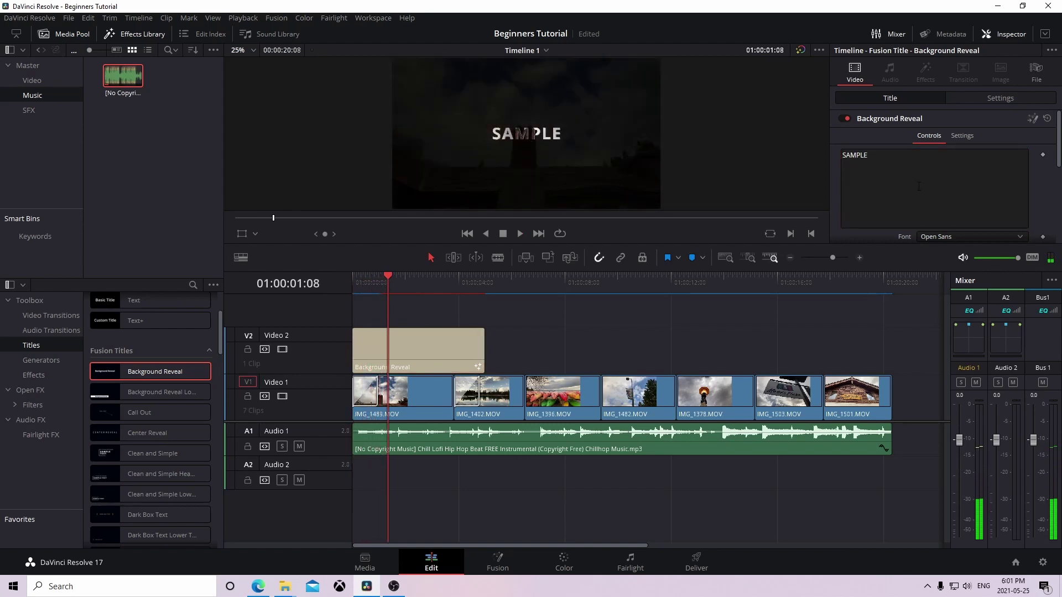
pyautogui.tripleClick(895, 161)
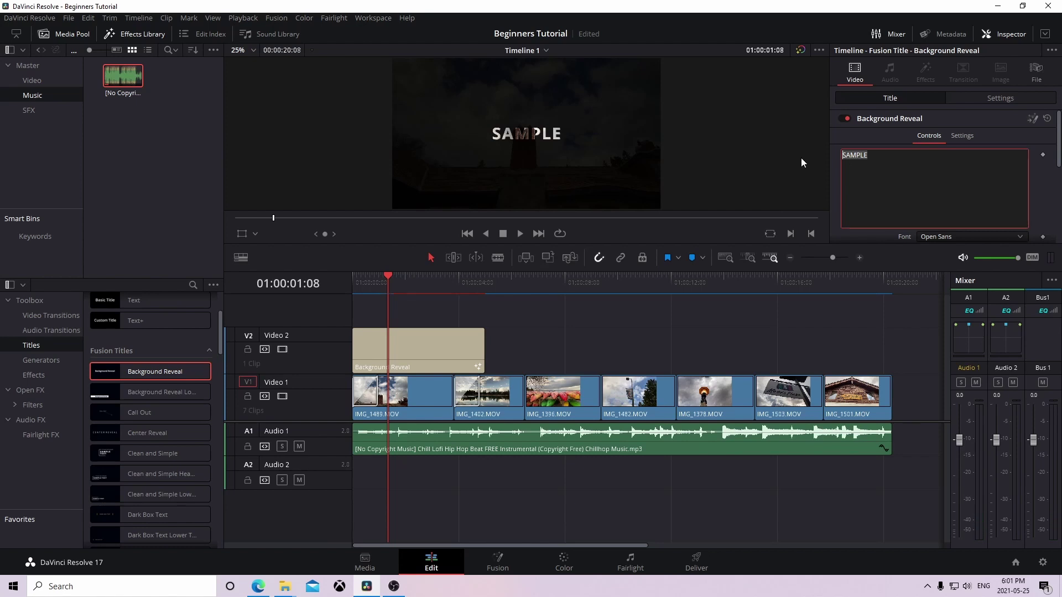
pyautogui.press('shift')
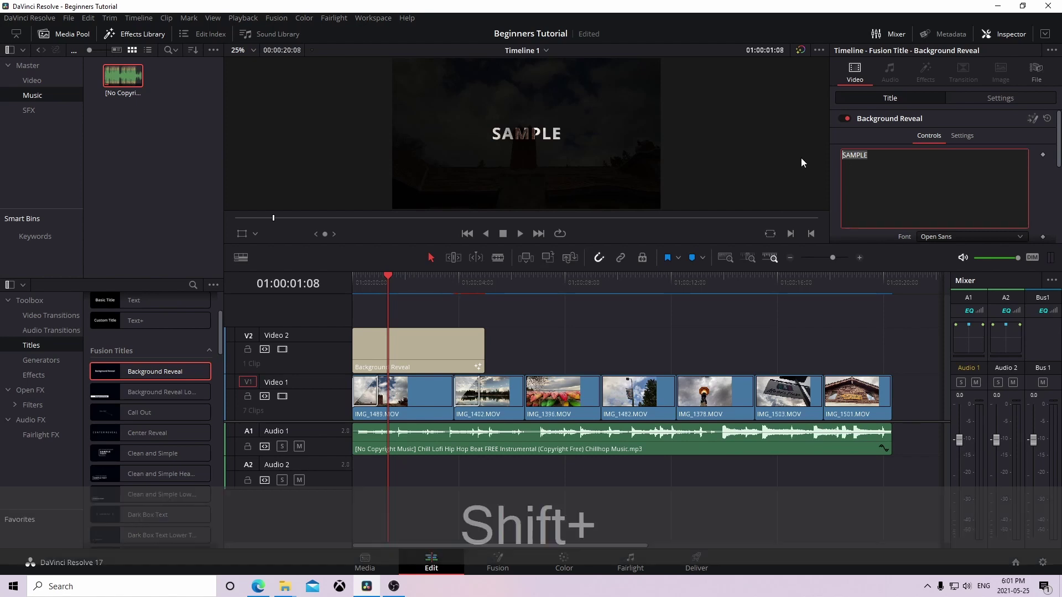
pyautogui.write('Tra')
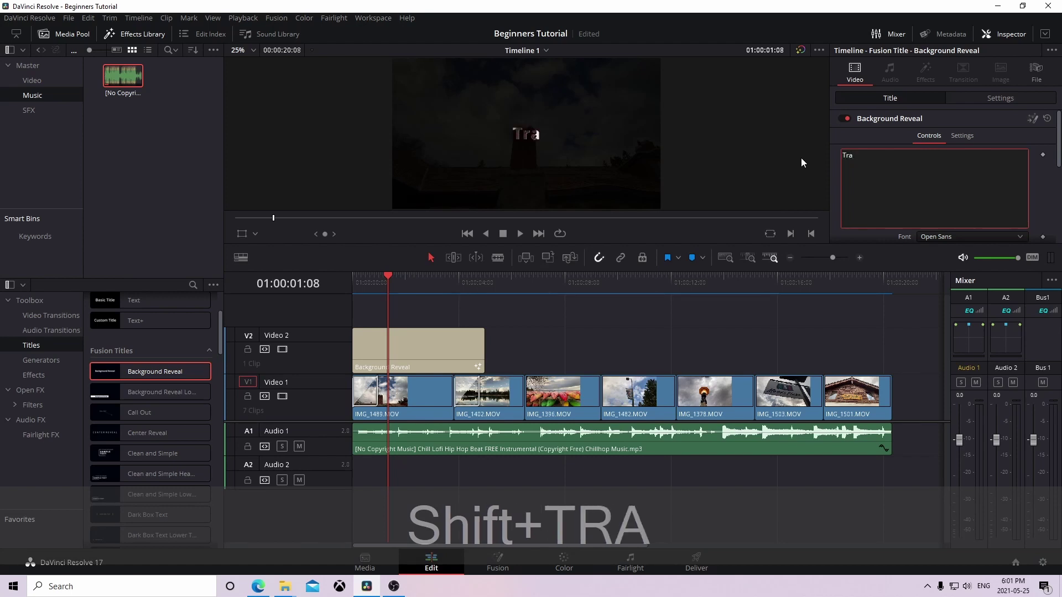
pyautogui.write('velo')
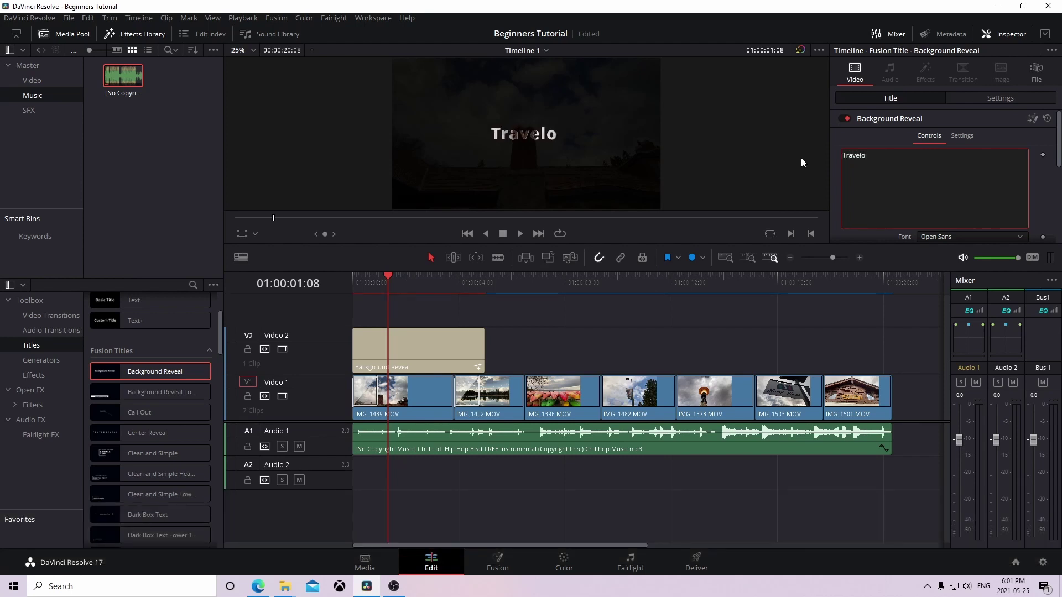
pyautogui.press('BackSpace')
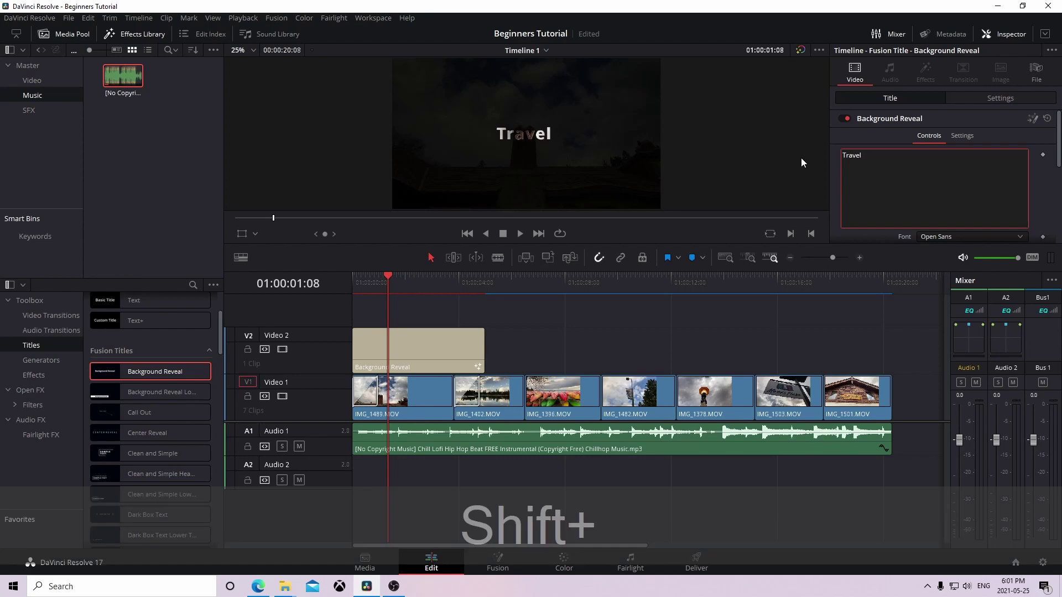
pyautogui.write(' Video')
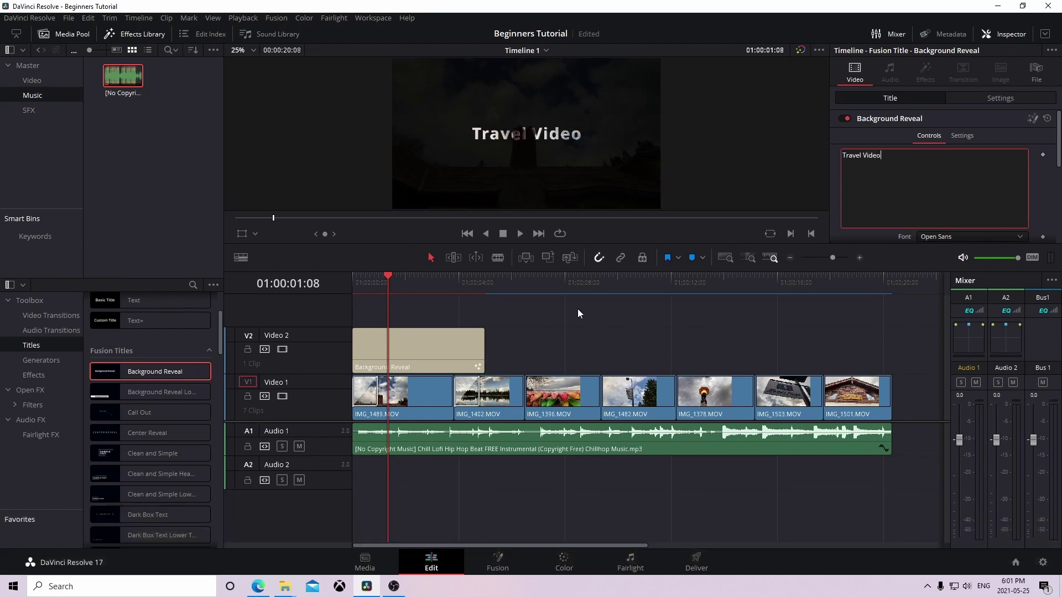
# - Return the playhead to the start and trim the title clip shorter on Video 2
pyautogui.click(567, 347)
pyautogui.moveTo(391, 277); pyautogui.dragTo(326, 287)
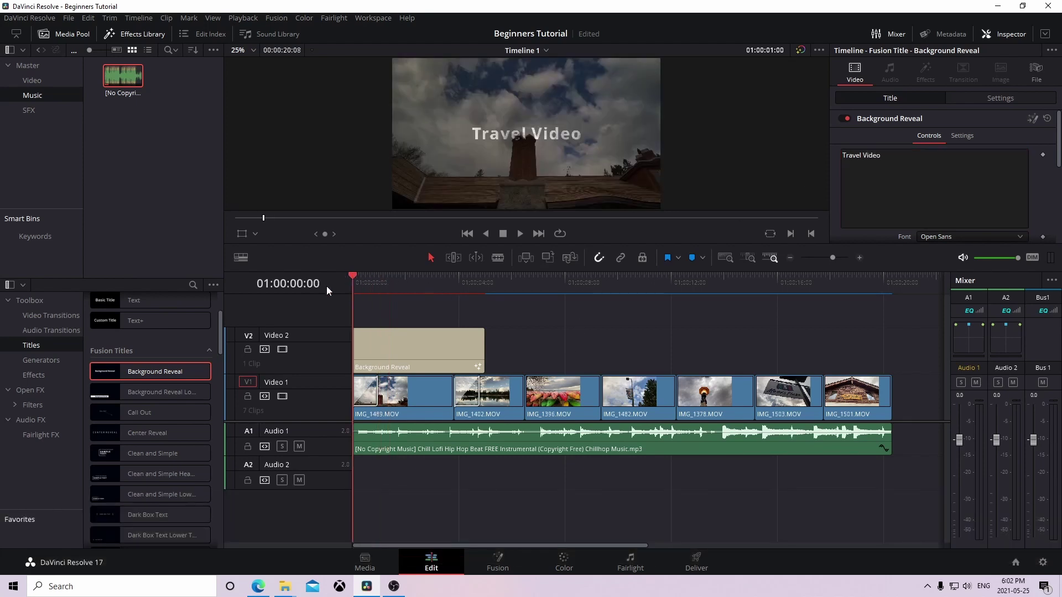
pyautogui.moveTo(483, 344); pyautogui.dragTo(412, 345)
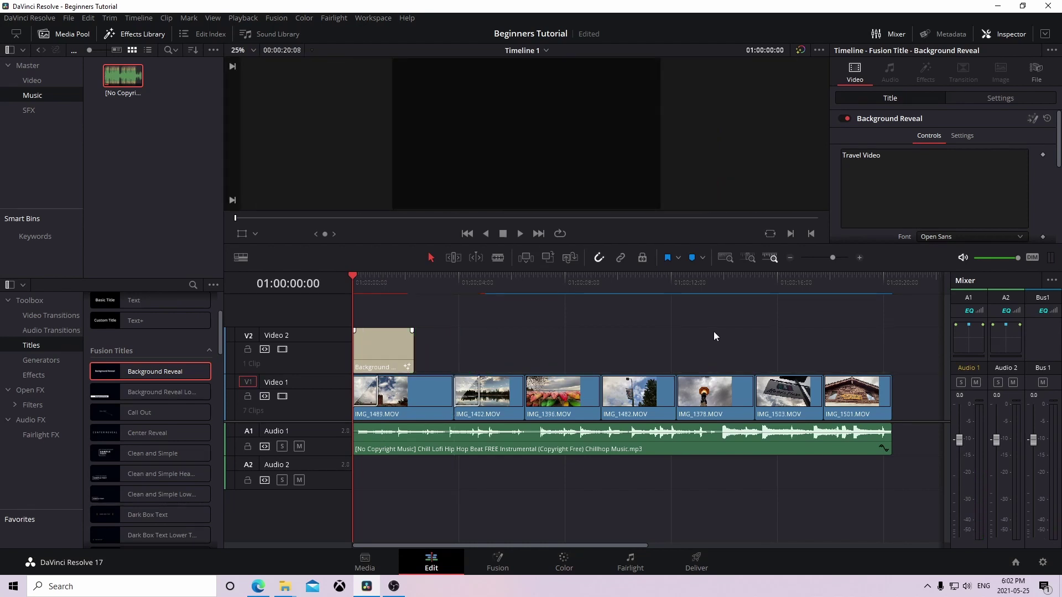
# - Play back the timeline, return the playhead to the start, and switch to the Color page
pyautogui.press('space')
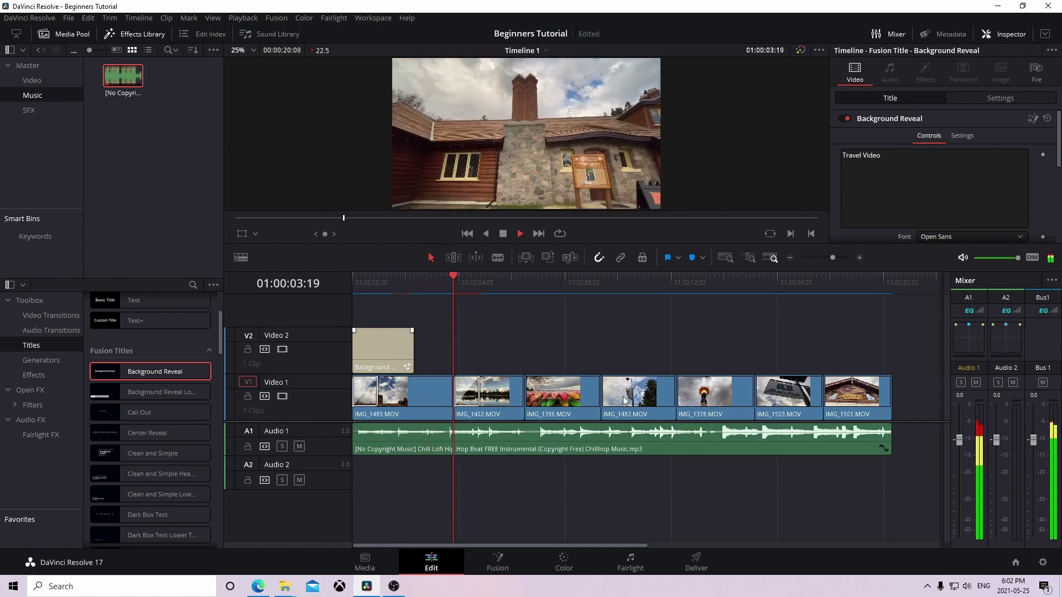
pyautogui.press('space')
pyautogui.moveTo(491, 293)
pyautogui.mouseDown()
pyautogui.moveTo(380, 283)
pyautogui.moveTo(691, 333)
pyautogui.moveTo(322, 333)
pyautogui.mouseUp()
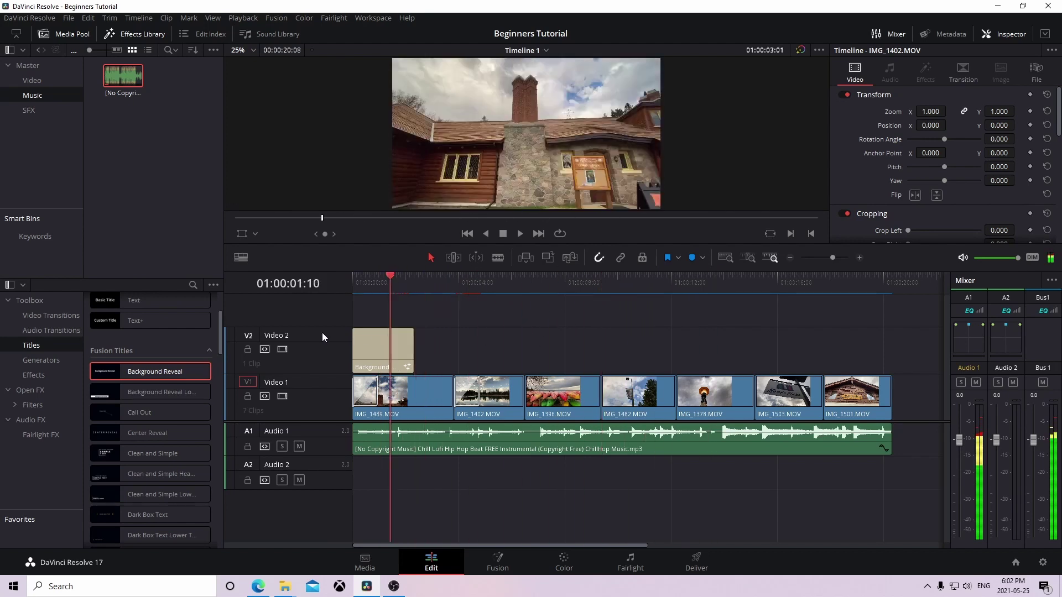
pyautogui.click(373, 354)
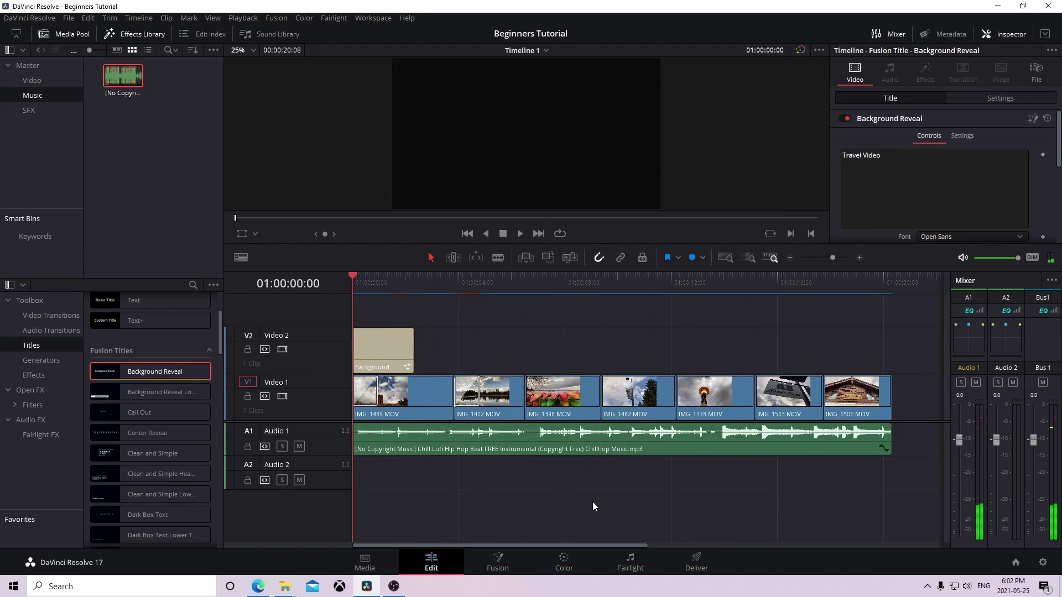
pyautogui.click(565, 564)
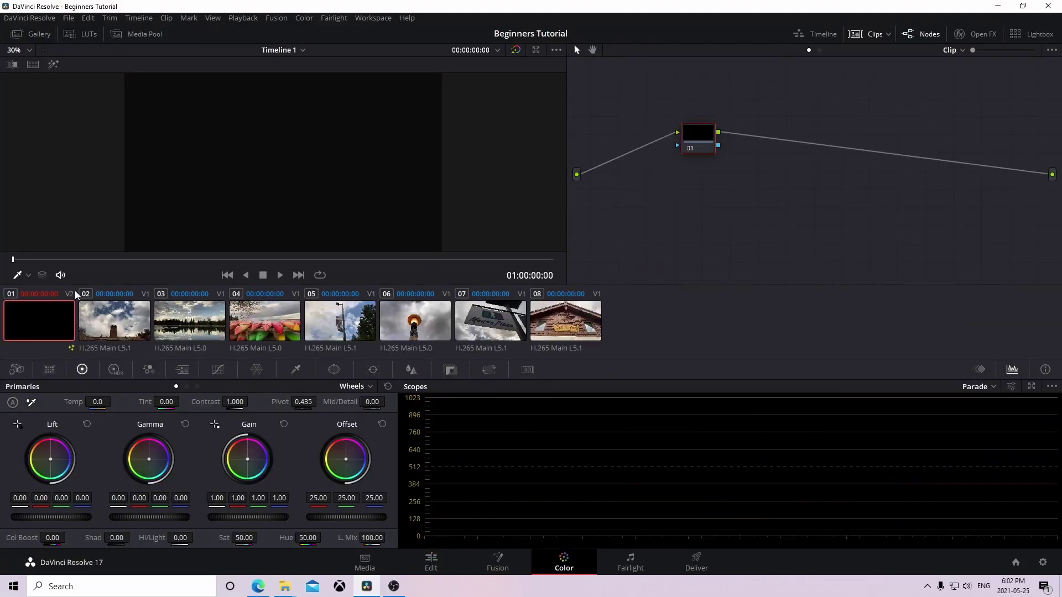
# - Grade clip 02: contrast 1.188, saturation 59.80, colour boost -12, gain 1.06, temperature -3320
pyautogui.click(134, 322)
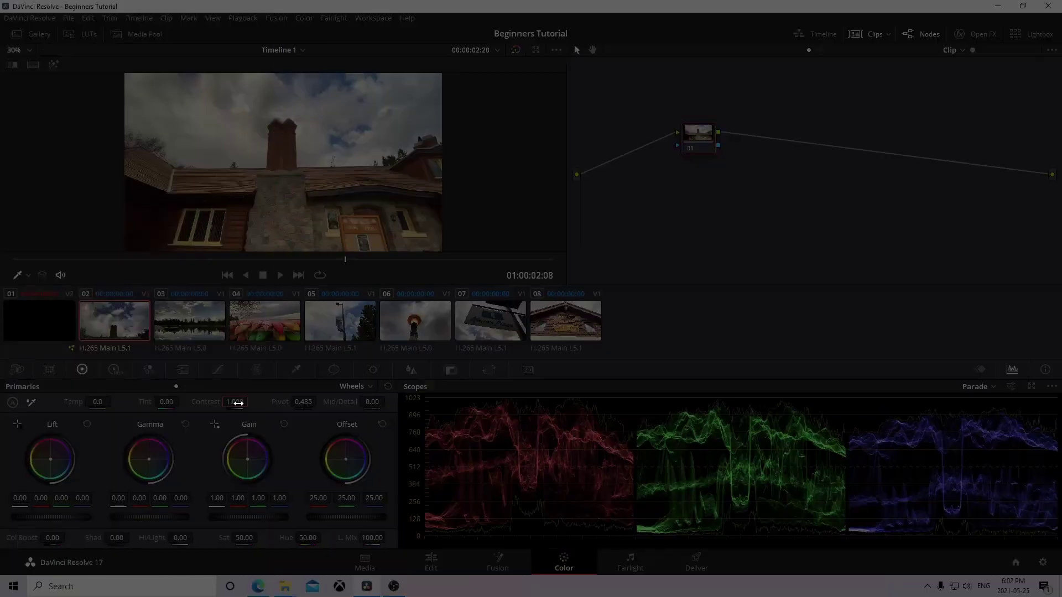
pyautogui.moveTo(237, 402); pyautogui.dragTo(255, 402)
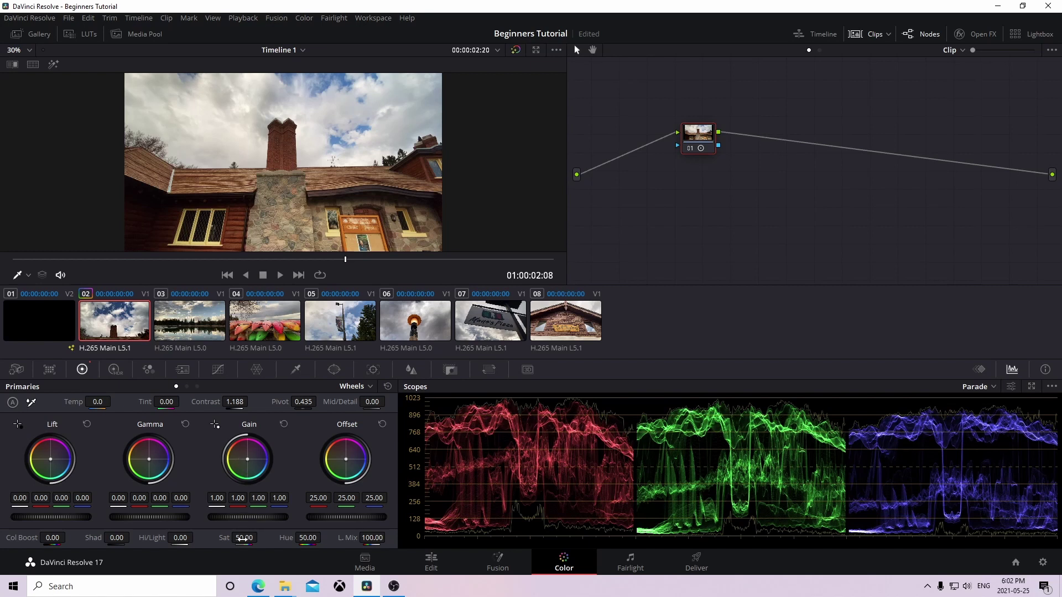
pyautogui.moveTo(244, 538)
pyautogui.mouseDown()
pyautogui.moveTo(232, 538)
pyautogui.moveTo(242, 539)
pyautogui.mouseUp()
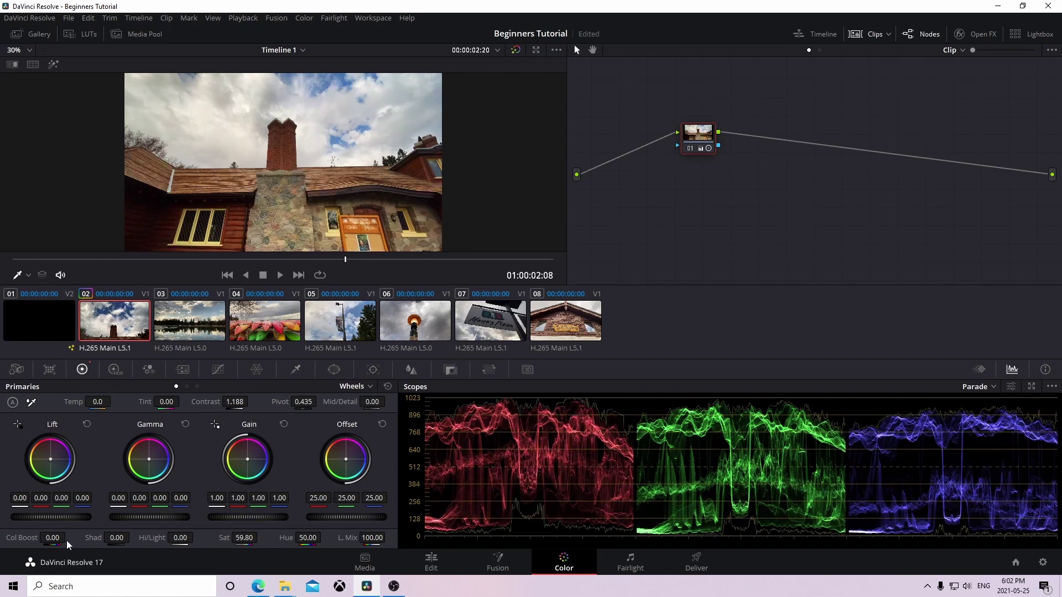
pyautogui.moveTo(52, 538)
pyautogui.mouseDown()
pyautogui.moveTo(69, 537)
pyautogui.moveTo(60, 532)
pyautogui.mouseUp()
pyautogui.moveTo(100, 412); pyautogui.dragTo(359, 375)
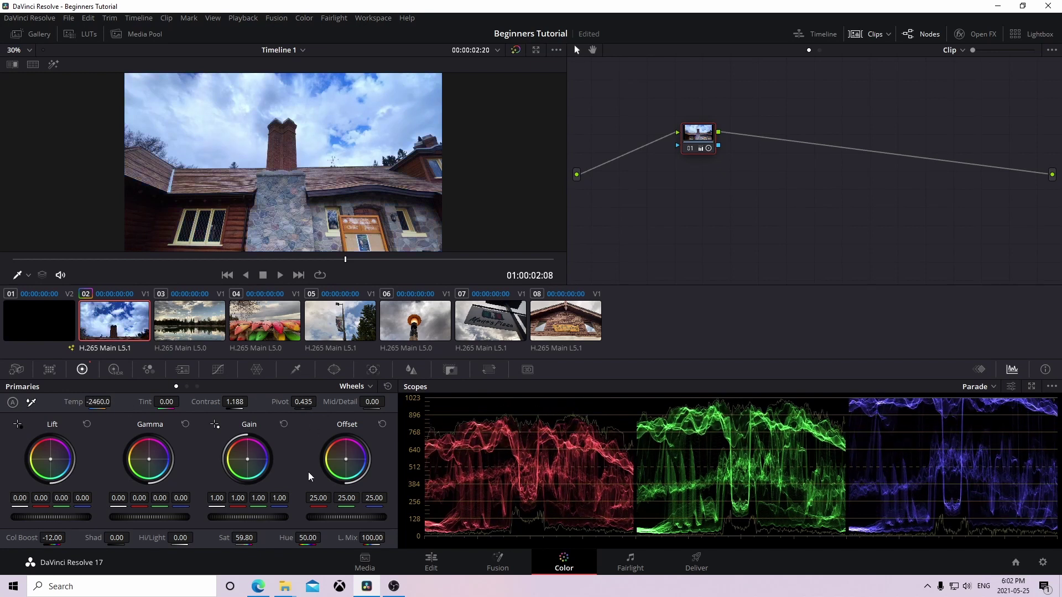
pyautogui.moveTo(242, 523); pyautogui.dragTo(260, 523)
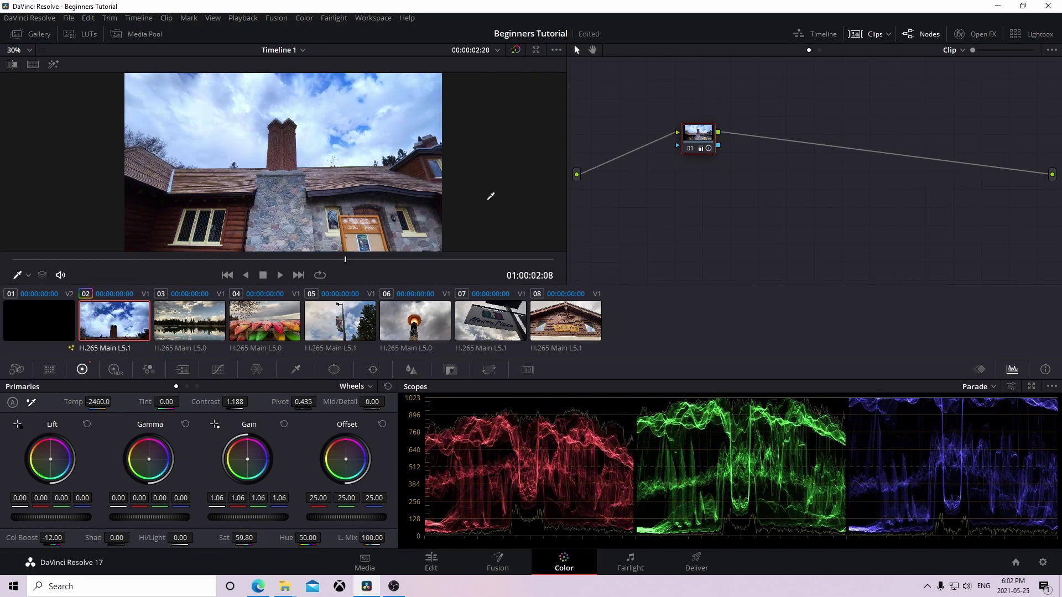
pyautogui.click(171, 316)
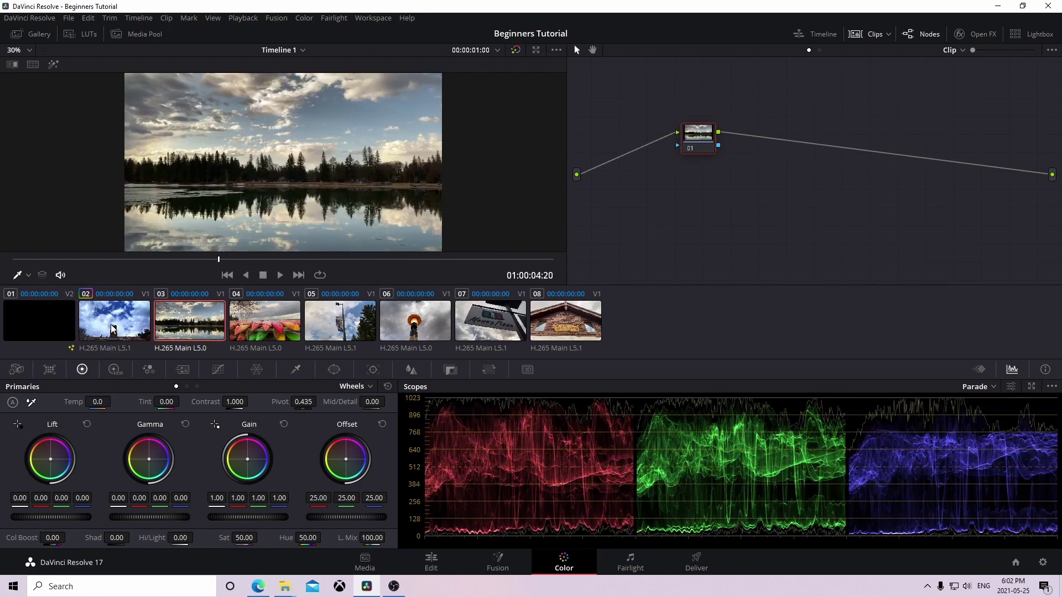
pyautogui.click(117, 329)
# - Cool clip 02's temperature further and apply its grade to the lake clip 03
pyautogui.moveTo(99, 402); pyautogui.dragTo(77, 403)
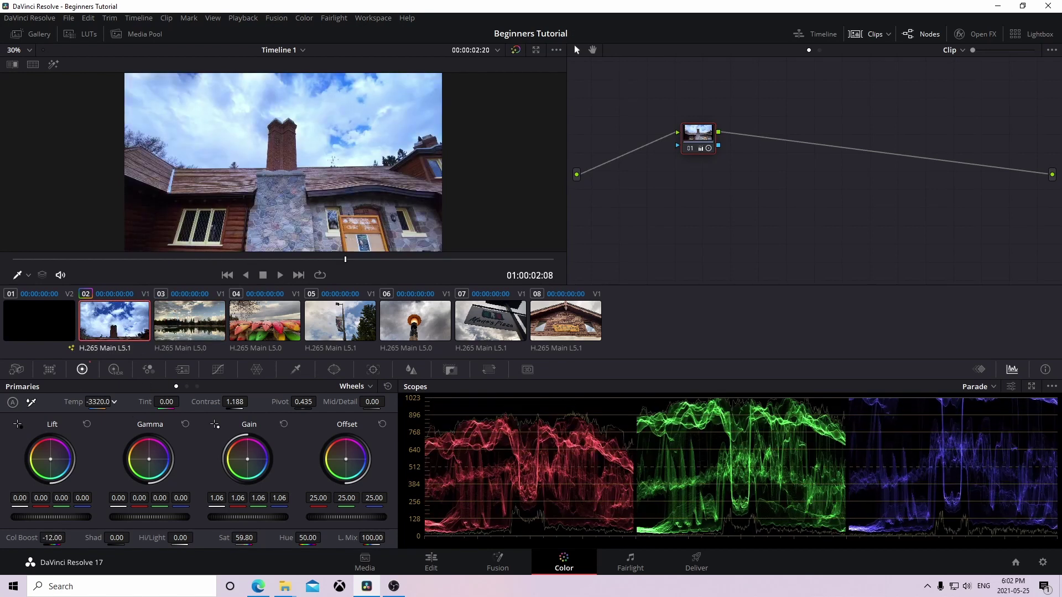
pyautogui.click(198, 331)
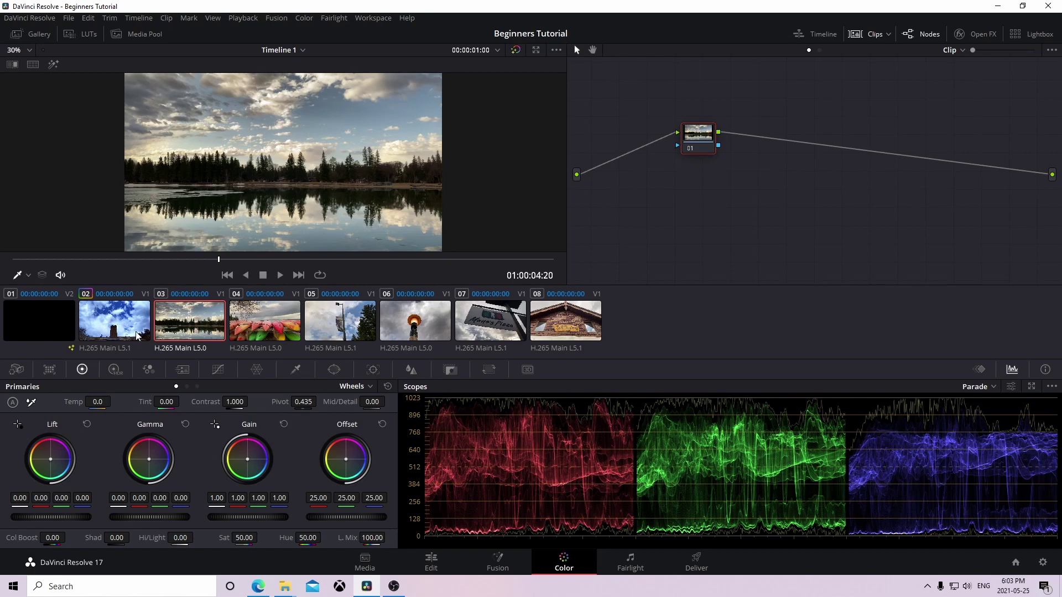
pyautogui.click(132, 336)
pyautogui.click(203, 323)
pyautogui.click(108, 331)
pyautogui.click(202, 331)
pyautogui.rightClick(108, 327)
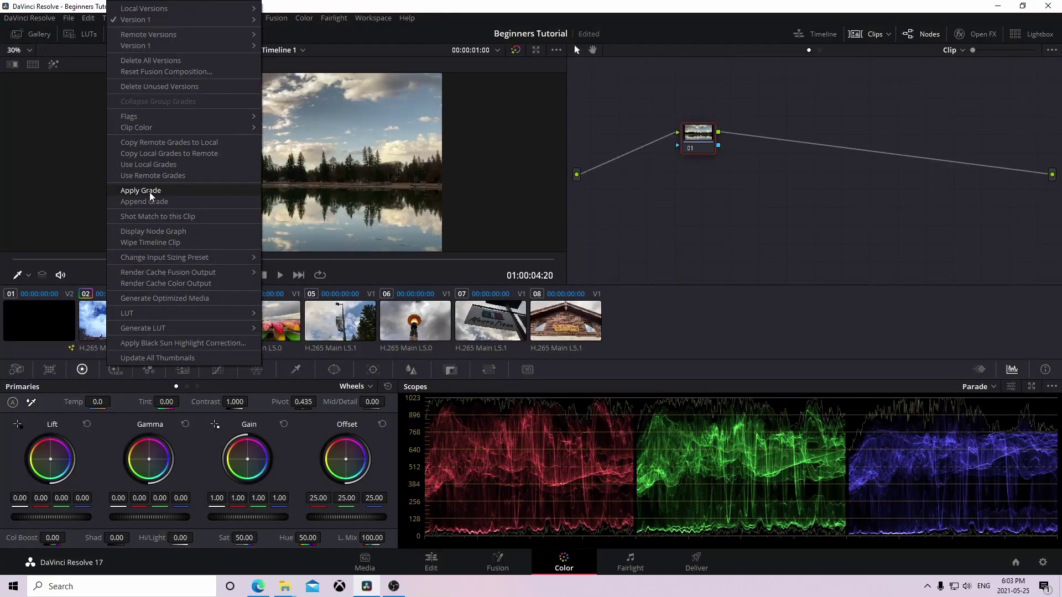
pyautogui.click(149, 192)
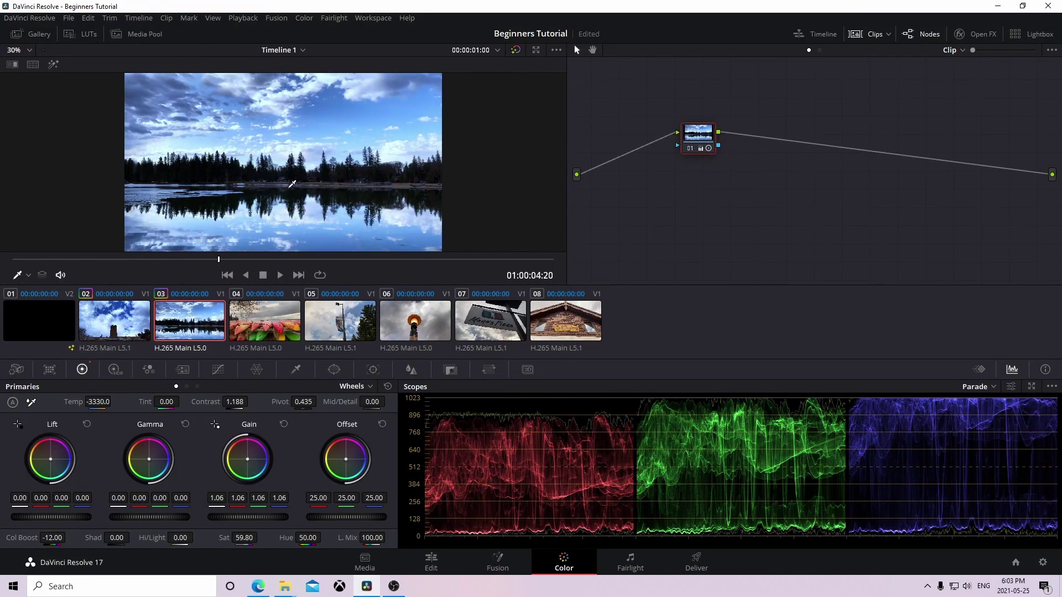
# - Apply the grade to the kayak clip 04
pyautogui.click(251, 327)
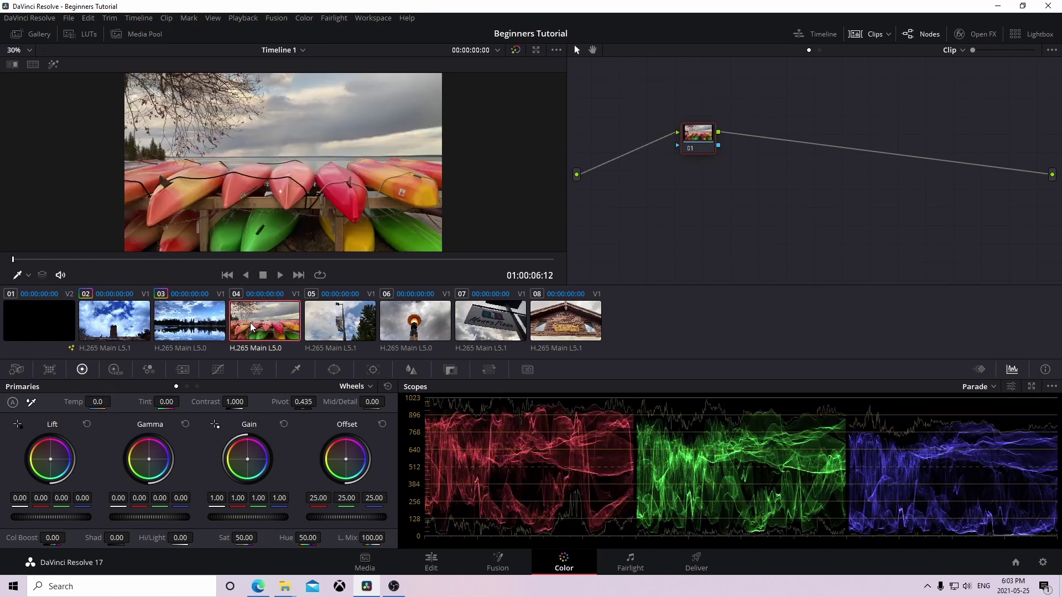
pyautogui.click(209, 325)
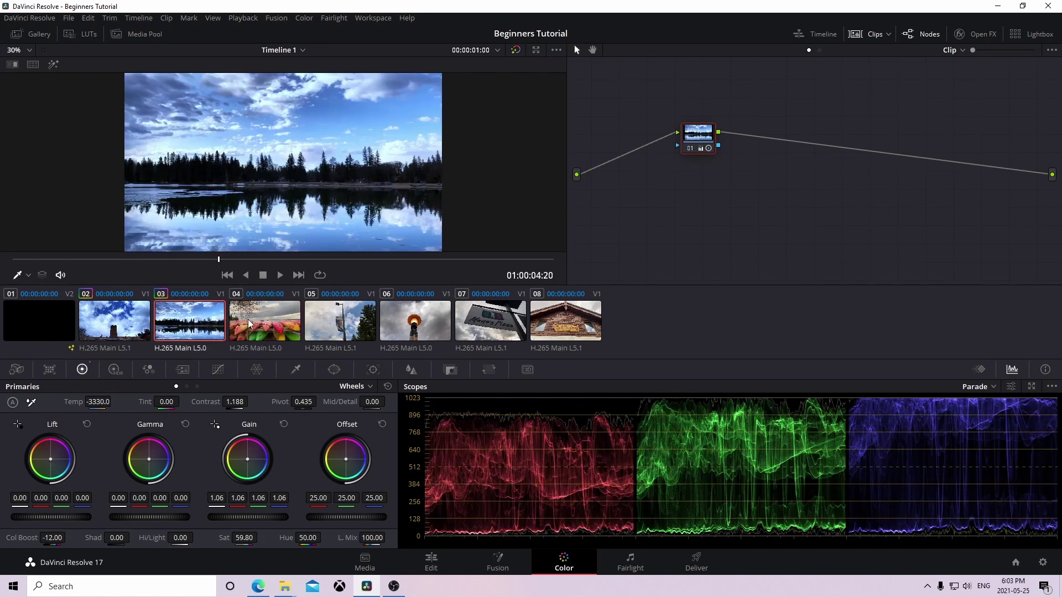
pyautogui.click(295, 319)
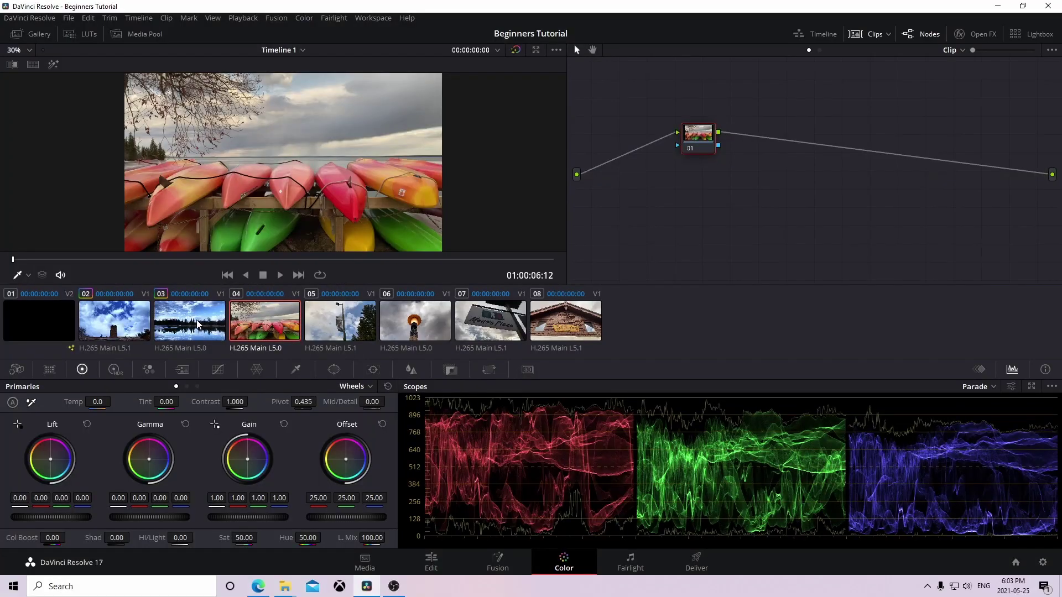
pyautogui.rightClick(198, 325)
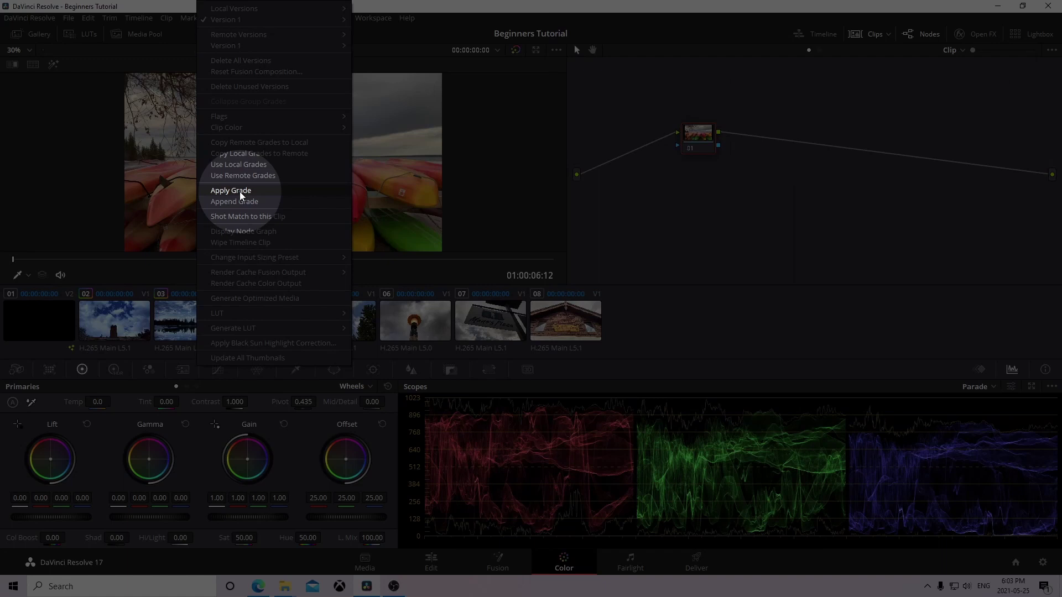
pyautogui.click(227, 191)
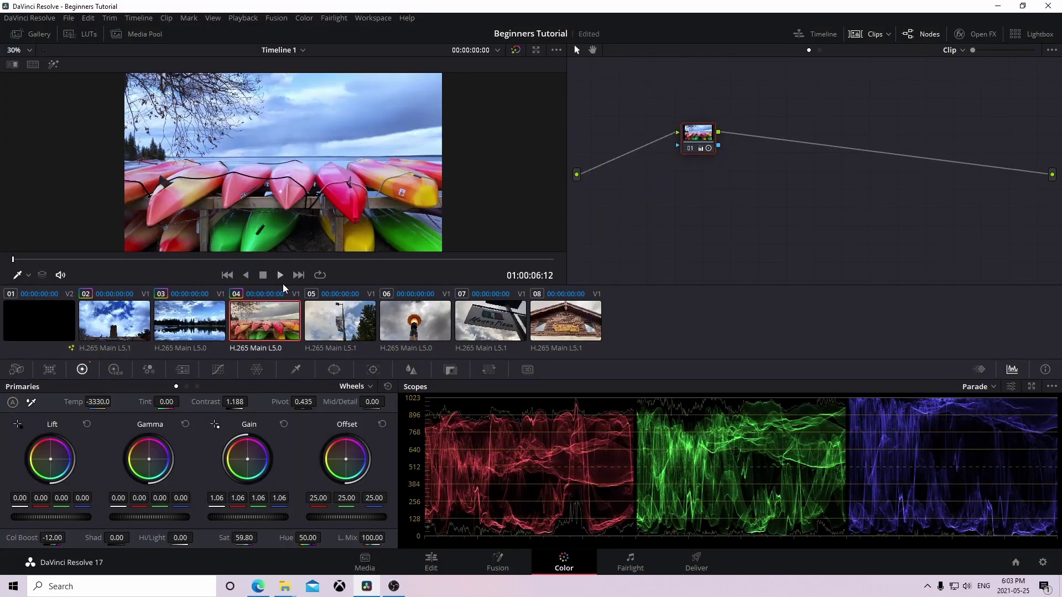
# - Apply the shared grade to the lamppost clip 05 and the lamp clip 06
pyautogui.click(332, 335)
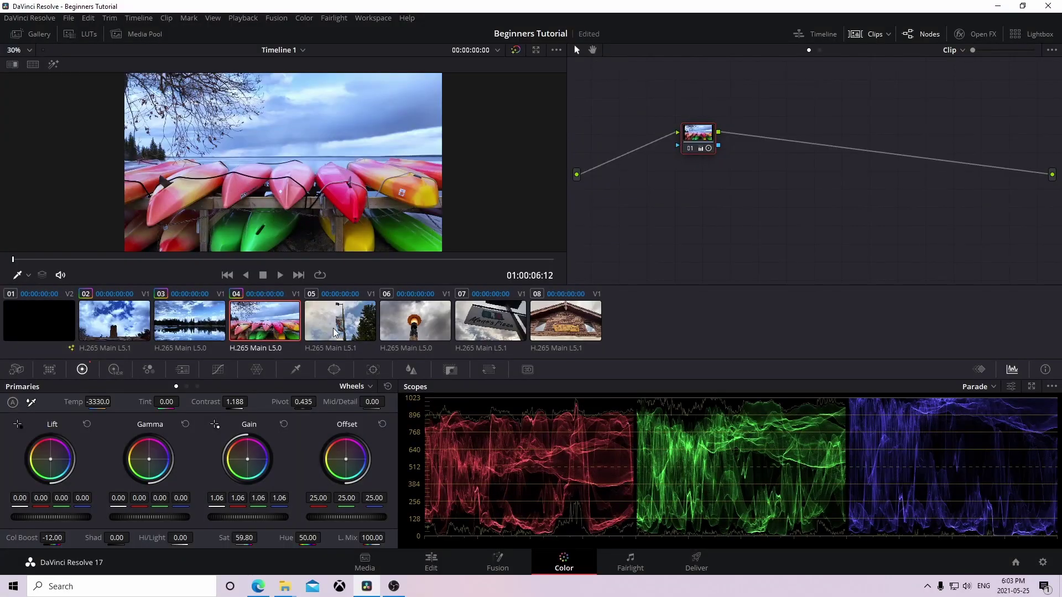
pyautogui.rightClick(266, 329)
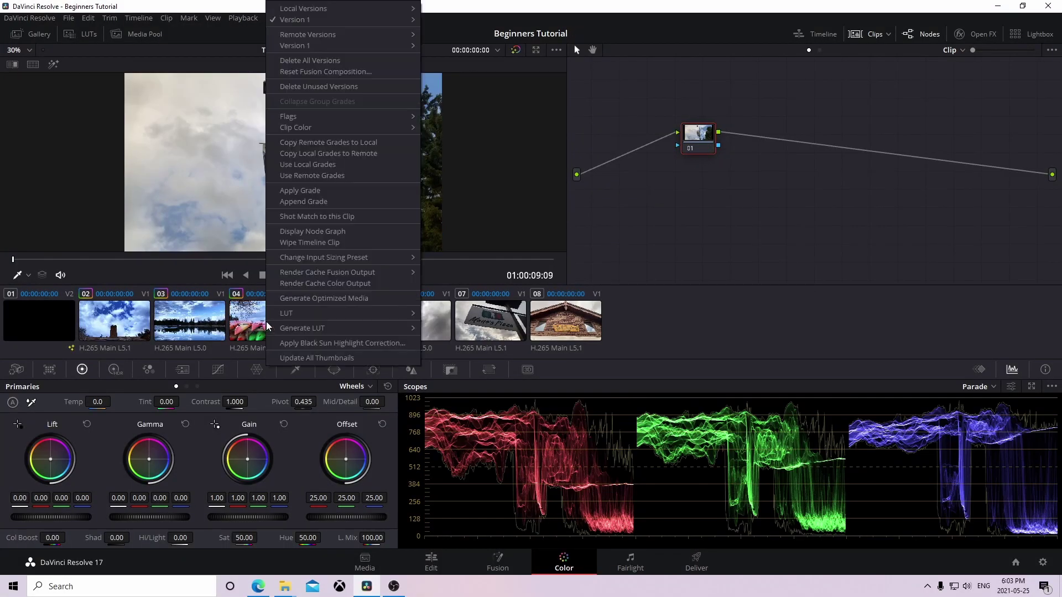
pyautogui.click(307, 190)
pyautogui.click(409, 323)
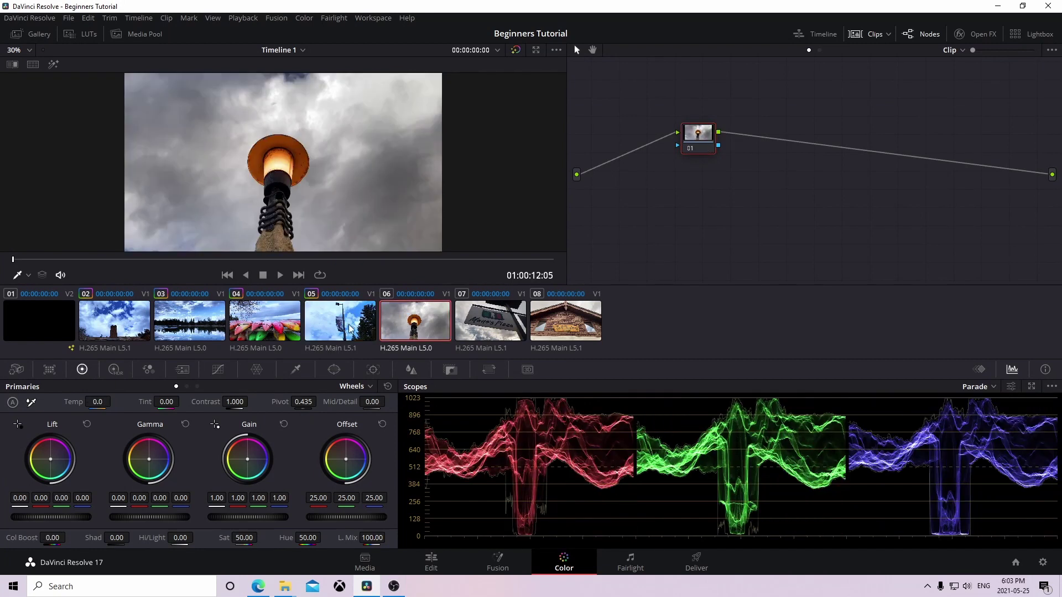
pyautogui.rightClick(349, 324)
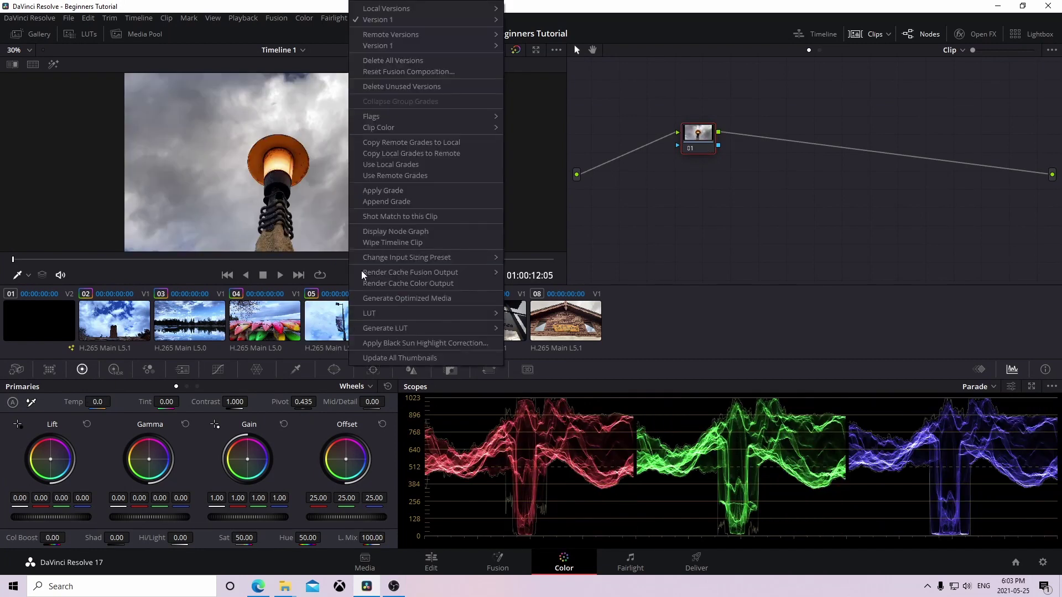
pyautogui.click(380, 192)
# - Apply the shared grade to the Mano's Pizza clip 07 and Park Theatre clip 08
pyautogui.click(480, 328)
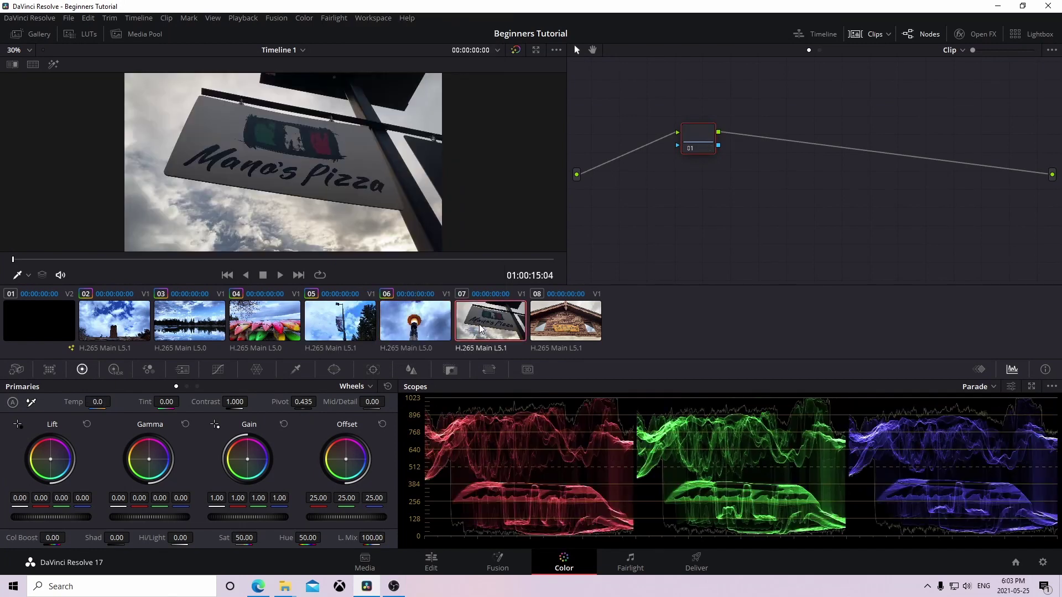
pyautogui.rightClick(417, 334)
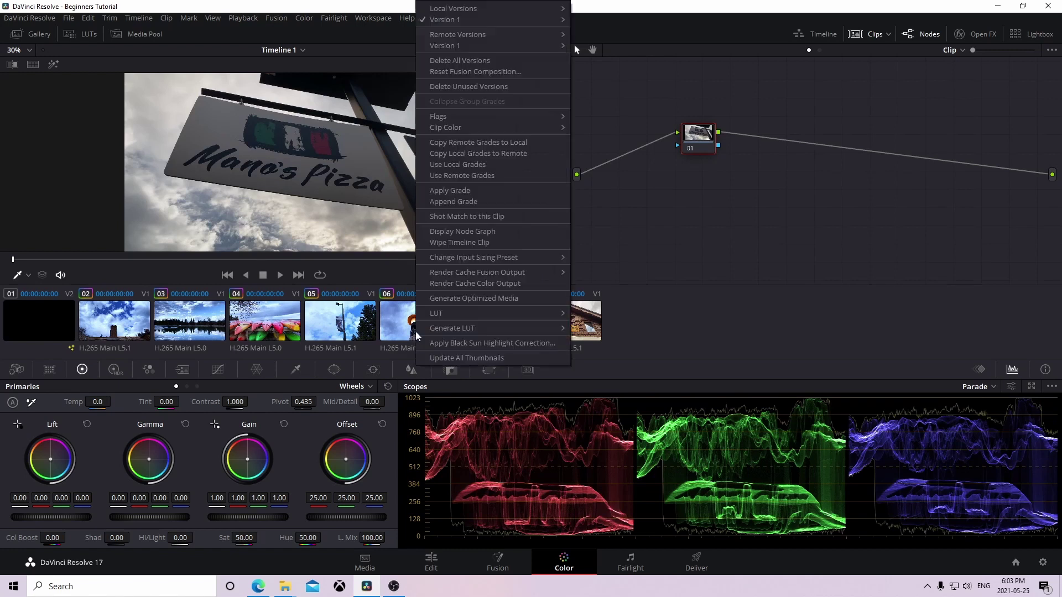
pyautogui.click(456, 192)
pyautogui.click(551, 322)
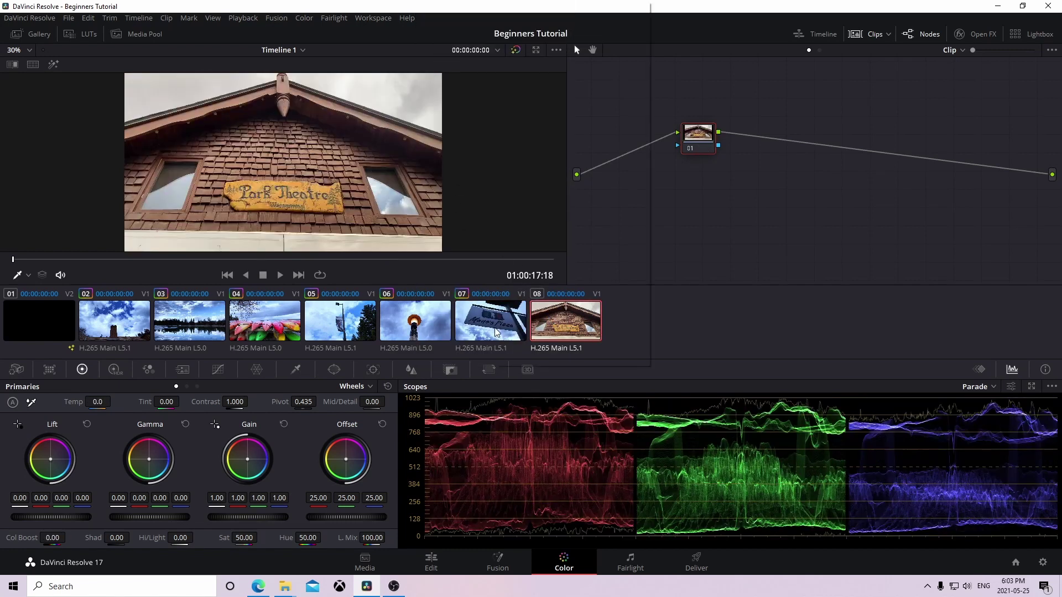
pyautogui.rightClick(497, 332)
pyautogui.click(526, 192)
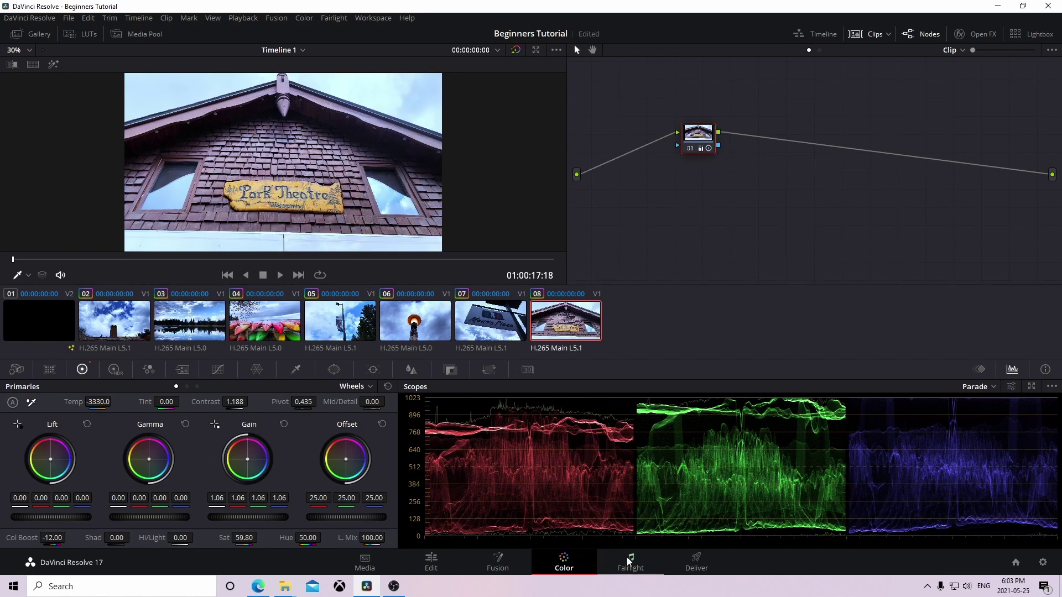
# - Play the graded timeline from the start on the Edit page, then stop near IMG_1489
pyautogui.click(432, 568)
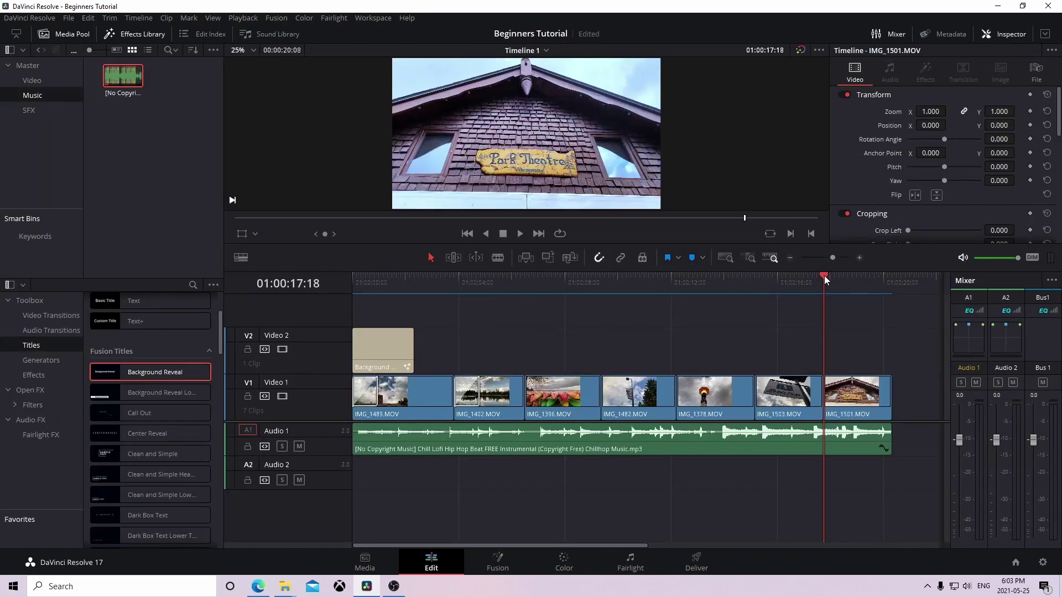
pyautogui.moveTo(824, 276); pyautogui.dragTo(324, 300)
pyautogui.press('space')
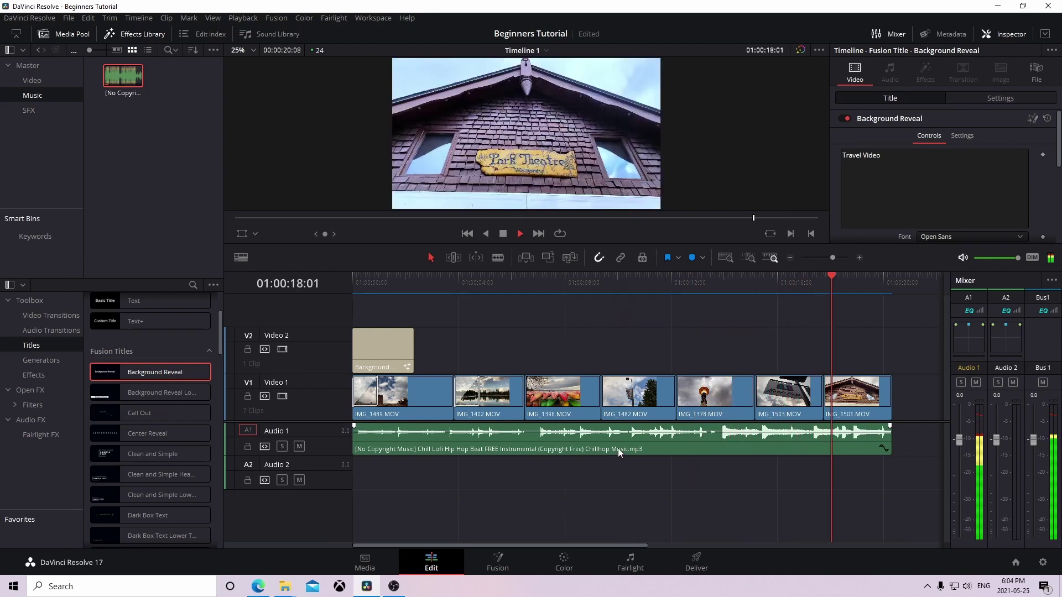
pyautogui.click(792, 281)
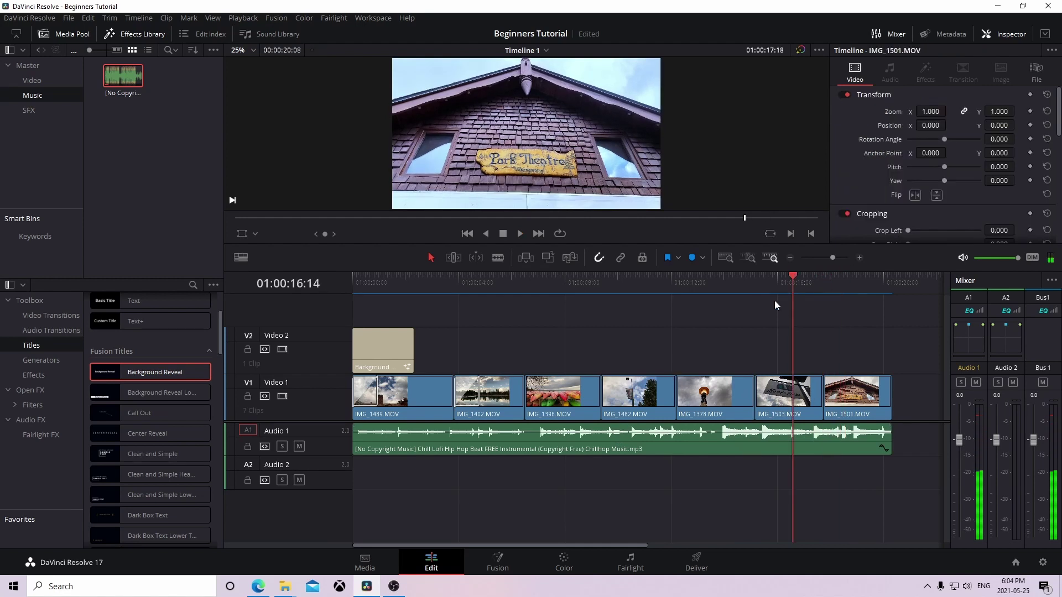
pyautogui.moveTo(360, 319); pyautogui.dragTo(443, 327)
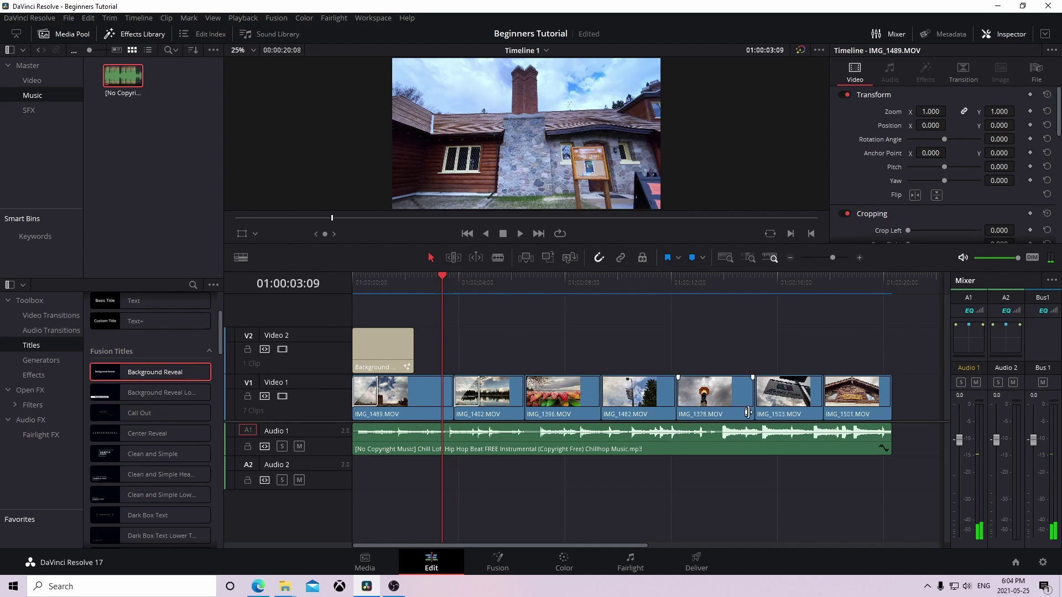
pyautogui.click(698, 569)
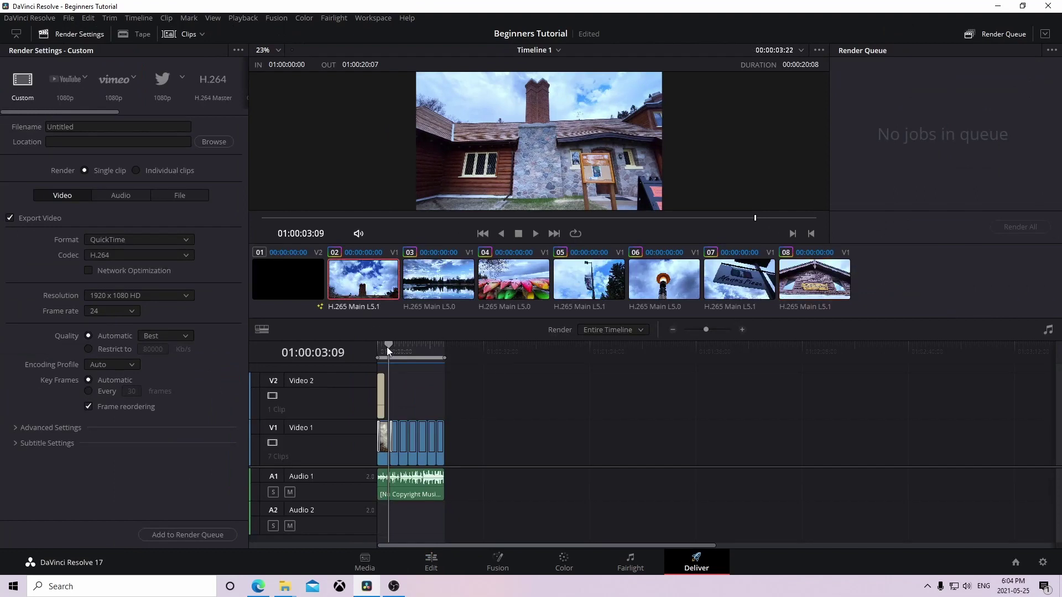
# - Name the render output travelvideo and set the Desktop as its save location
pyautogui.moveTo(388, 346)
pyautogui.mouseDown()
pyautogui.moveTo(455, 359)
pyautogui.moveTo(415, 355)
pyautogui.moveTo(442, 359)
pyautogui.moveTo(467, 353)
pyautogui.moveTo(380, 345)
pyautogui.mouseUp()
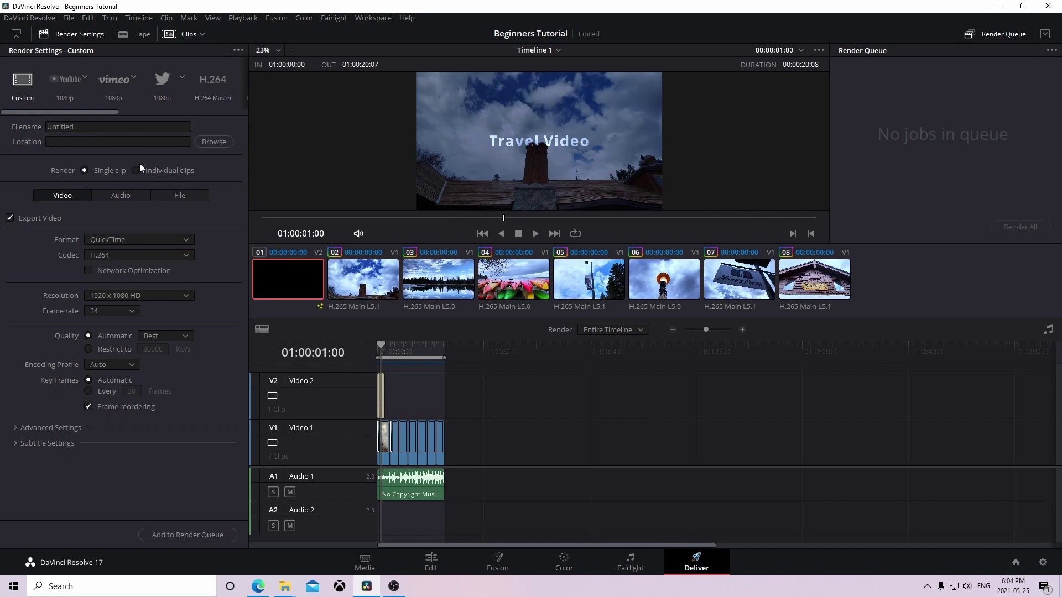
pyautogui.click(38, 123)
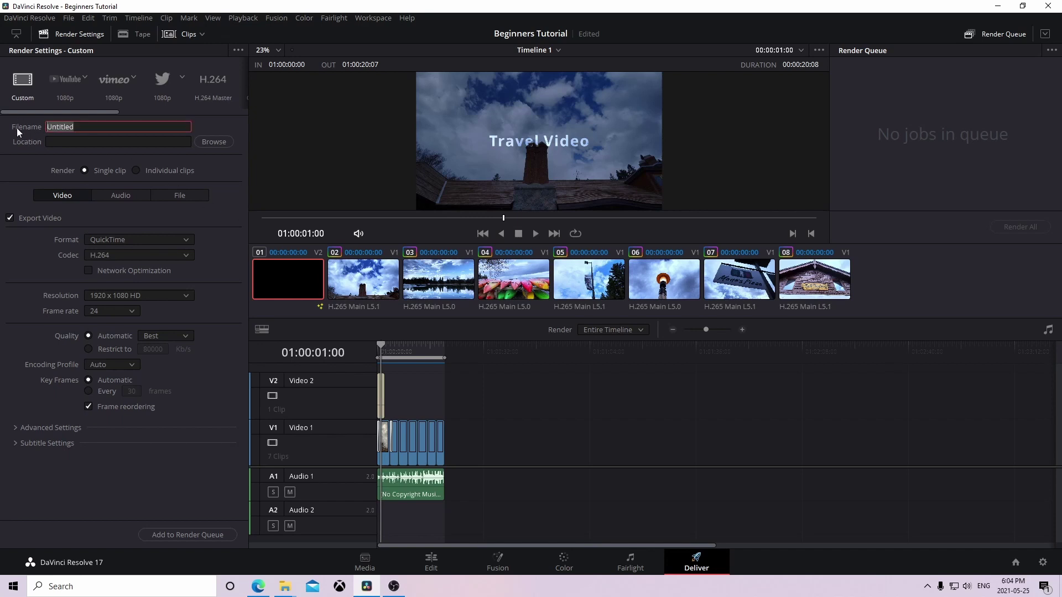
pyautogui.write('travelvideo')
pyautogui.click(211, 145)
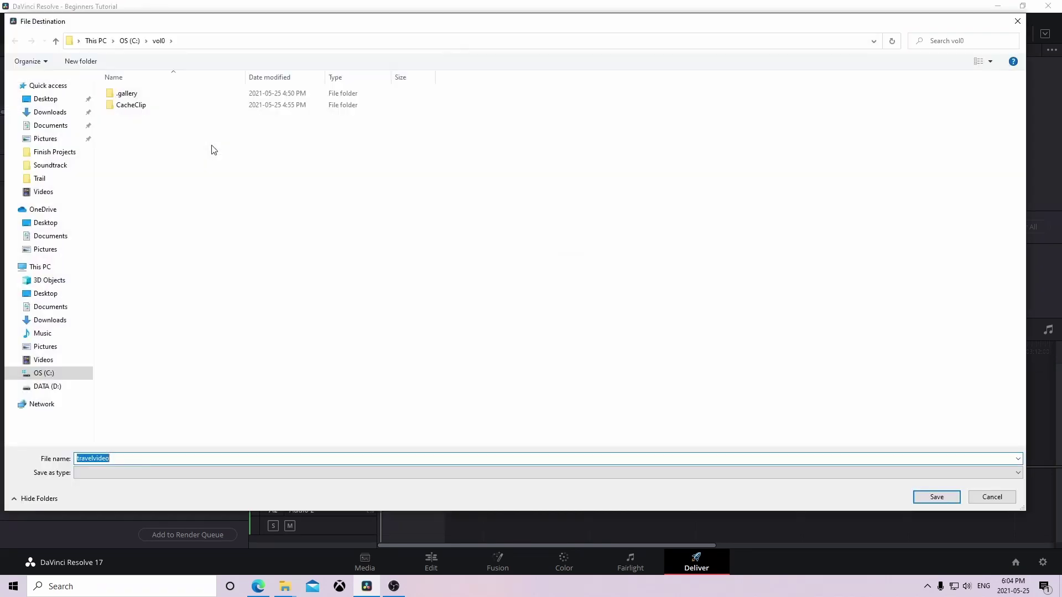
pyautogui.click(56, 99)
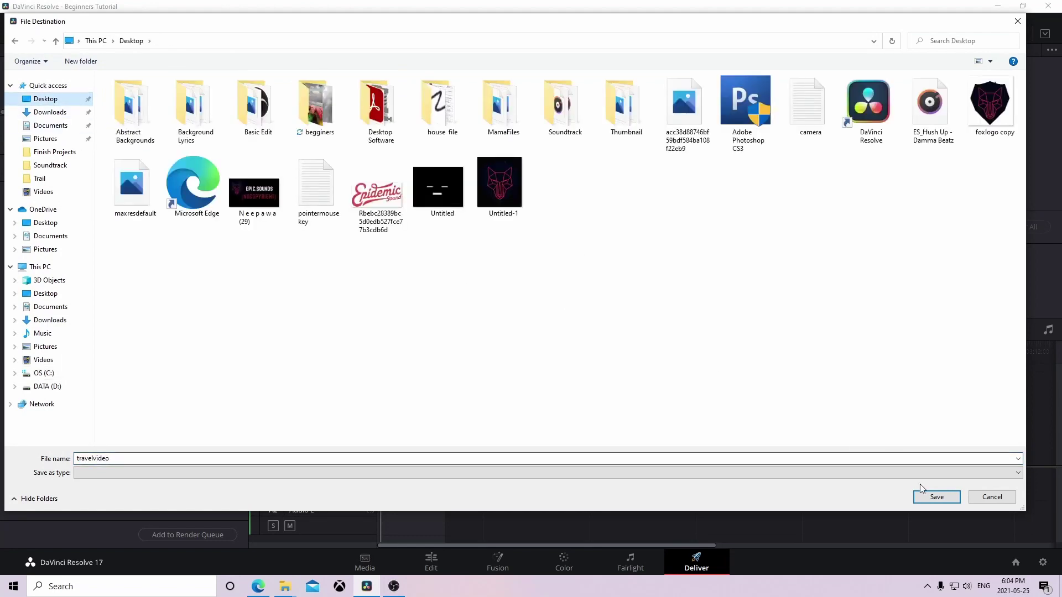
pyautogui.click(936, 496)
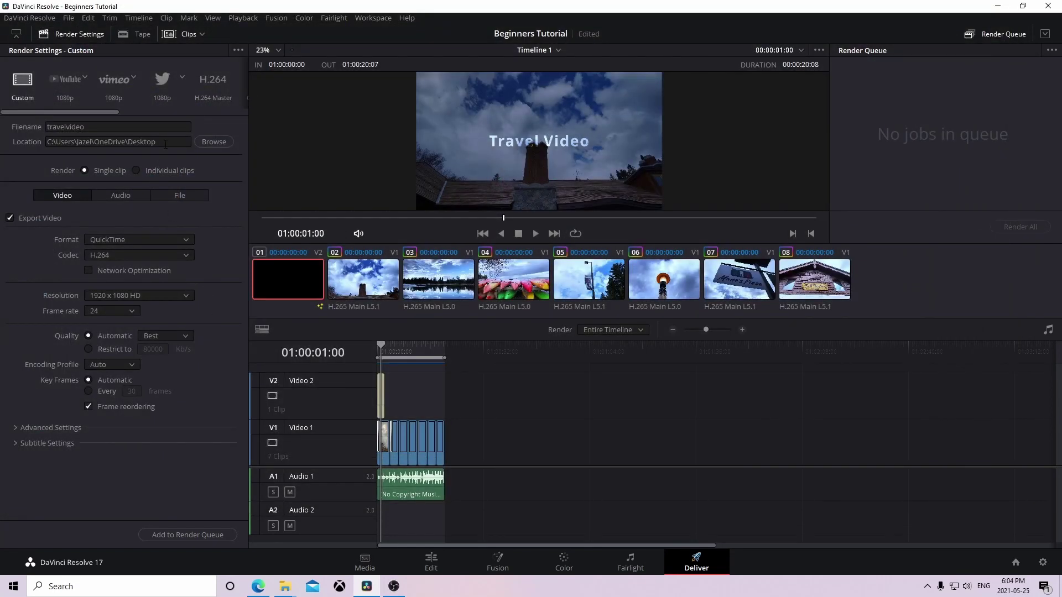
# - Set the render format to MP4, add the timeline job to the queue, and render it
pyautogui.moveTo(166, 145); pyautogui.dragTo(31, 151)
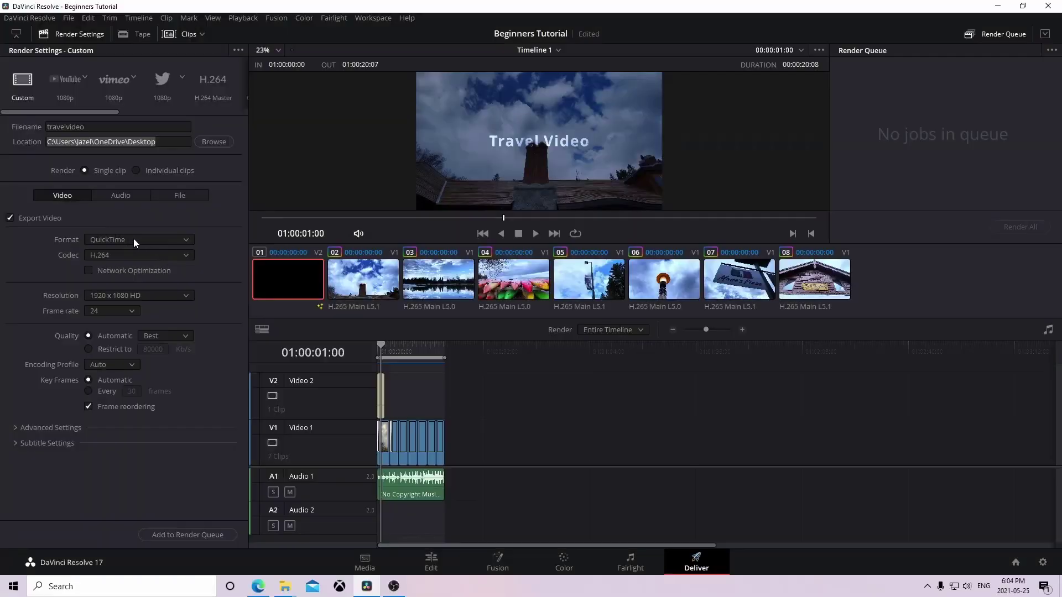
pyautogui.click(129, 238)
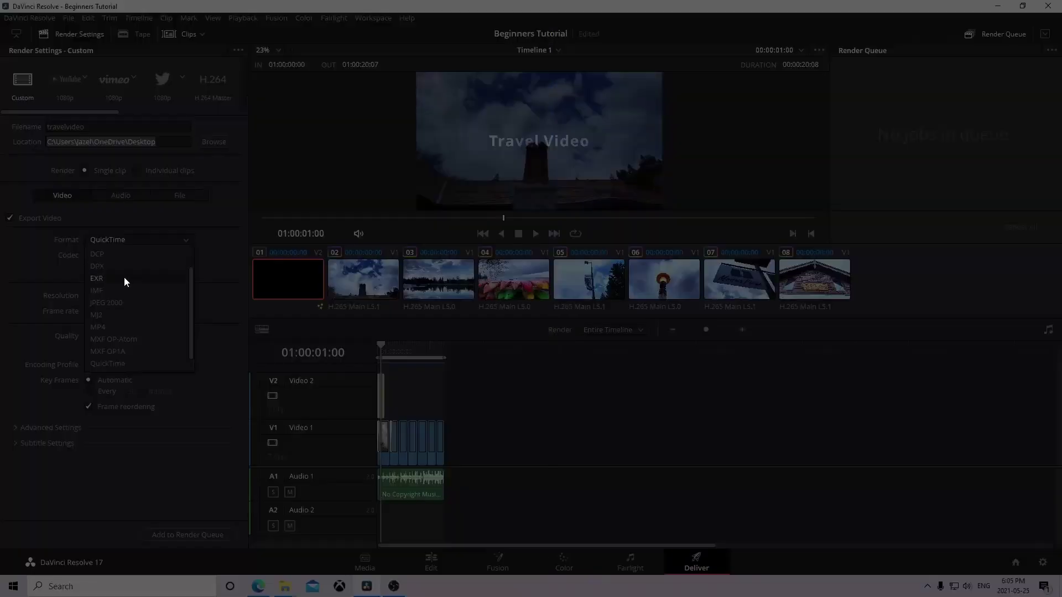
pyautogui.click(107, 325)
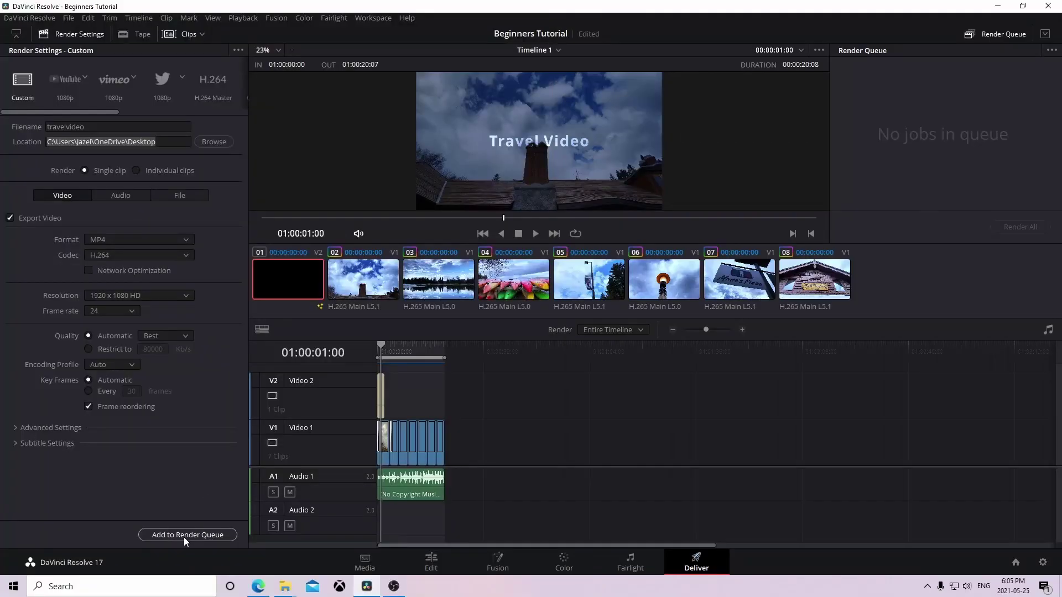
pyautogui.click(184, 535)
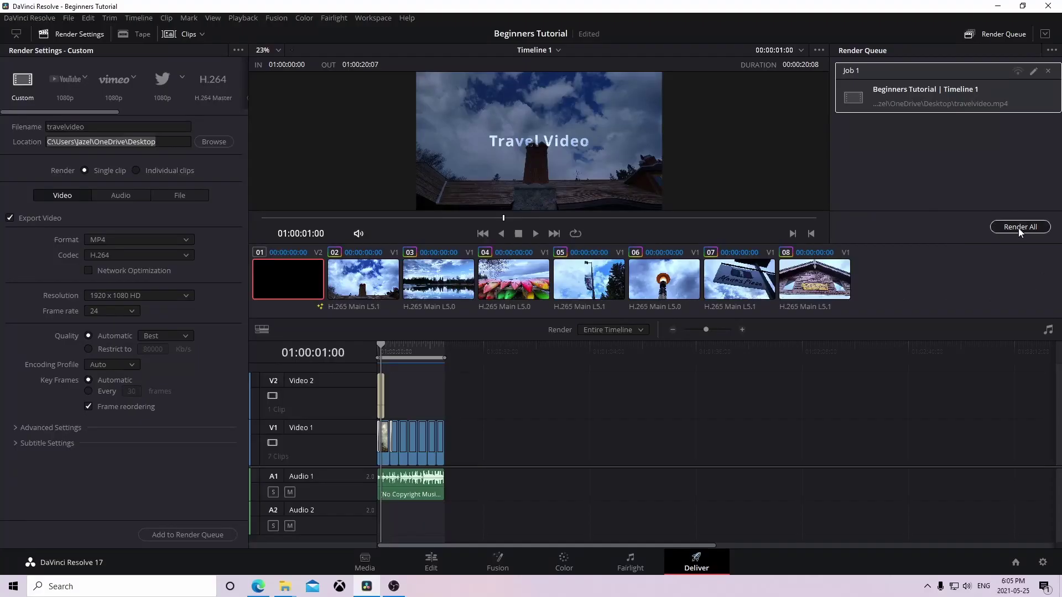
pyautogui.click(1019, 228)
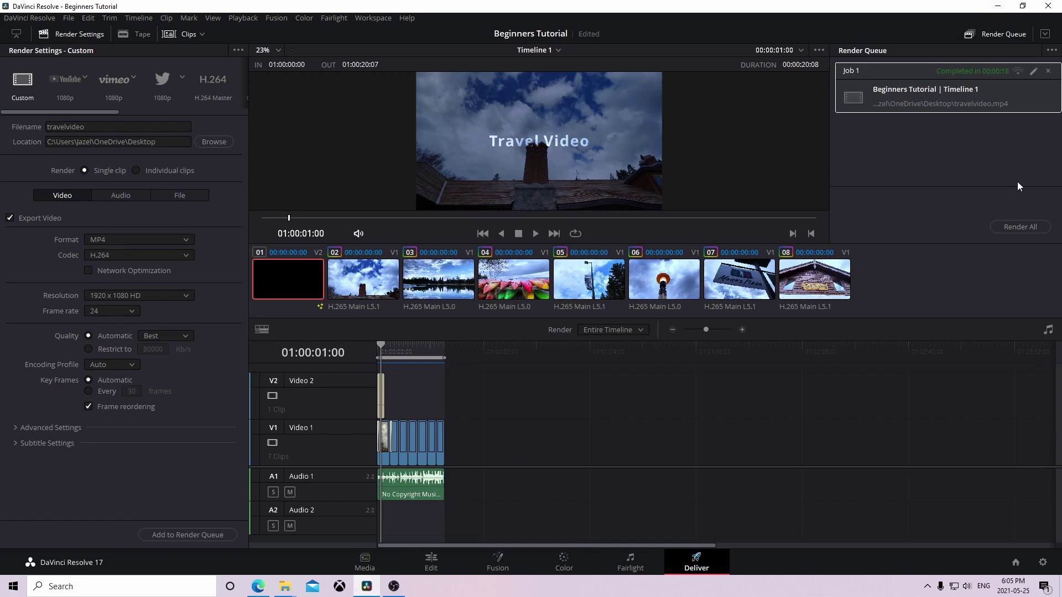
# - Play the rendered travelvideo from the Desktop in Windows Media Player, then return to Resolve
pyautogui.click(997, 6)
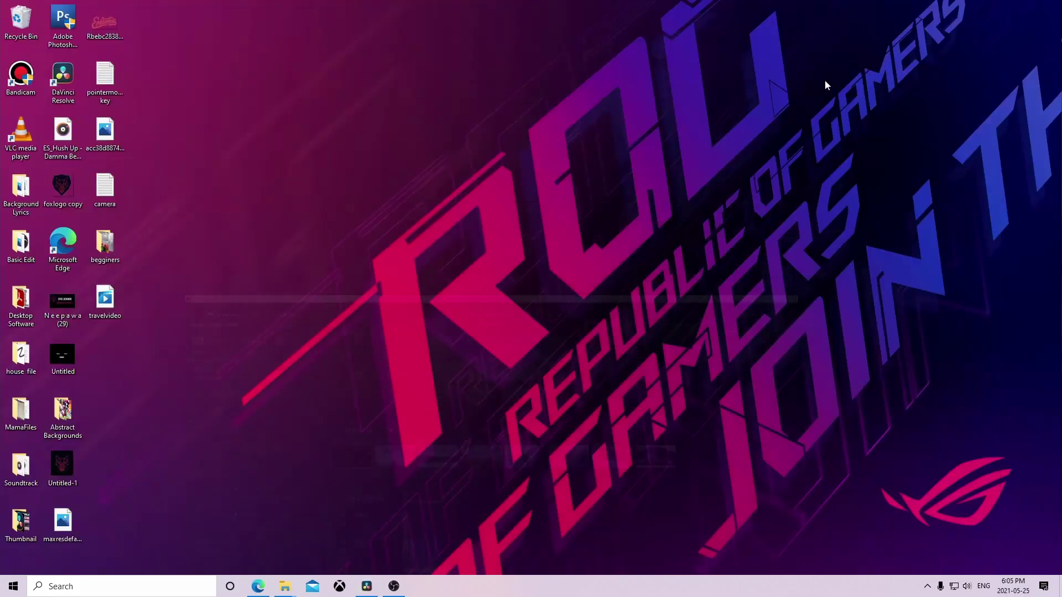
pyautogui.doubleClick(103, 314)
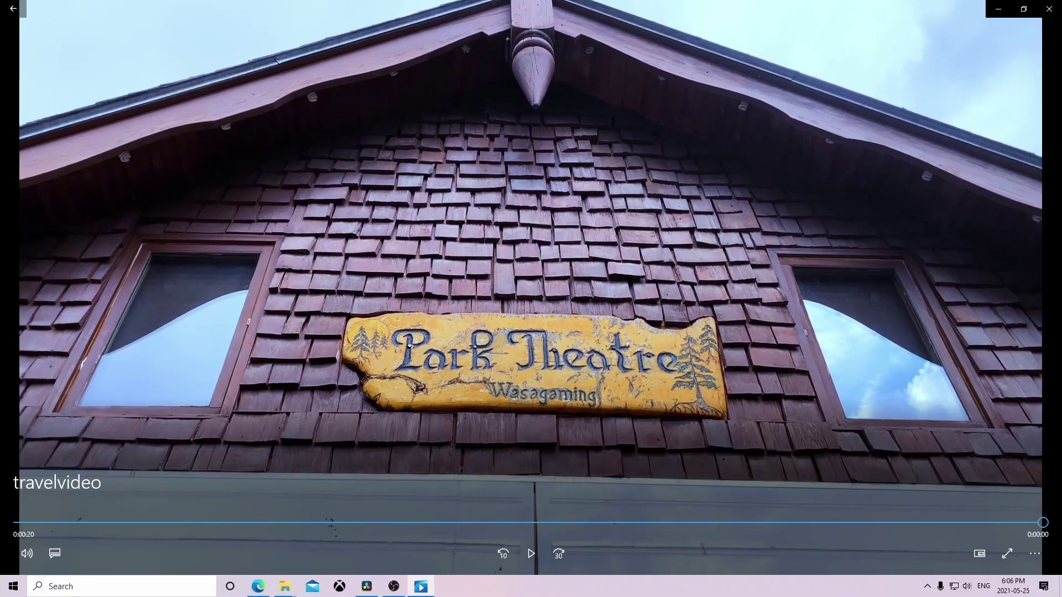
pyautogui.click(362, 589)
# - Replay the Travel Video timeline from the start on the Edit page, then bring up OBS Studio
pyautogui.click(441, 555)
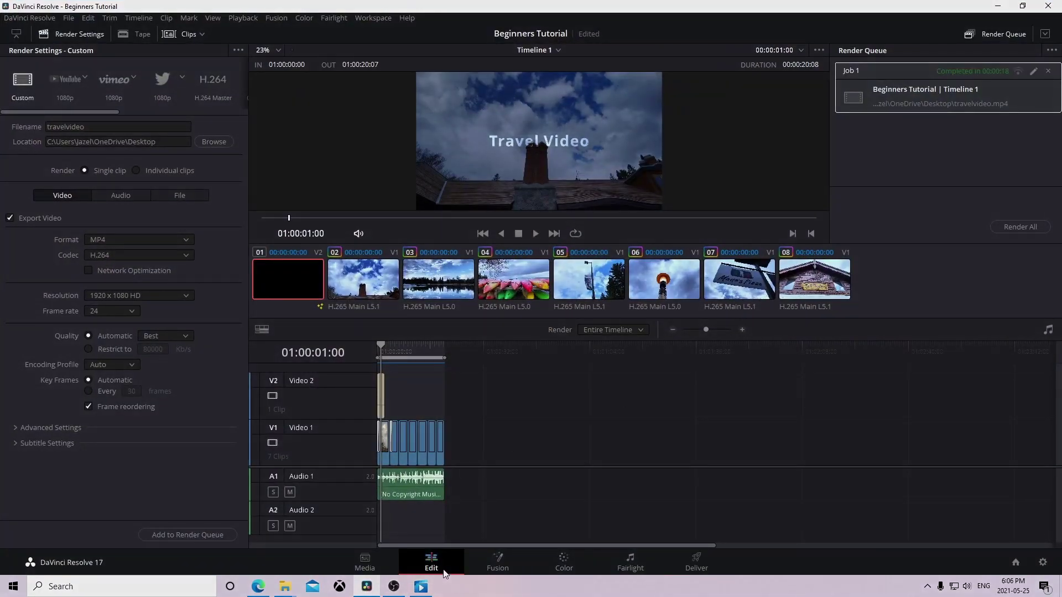
pyautogui.click(353, 280)
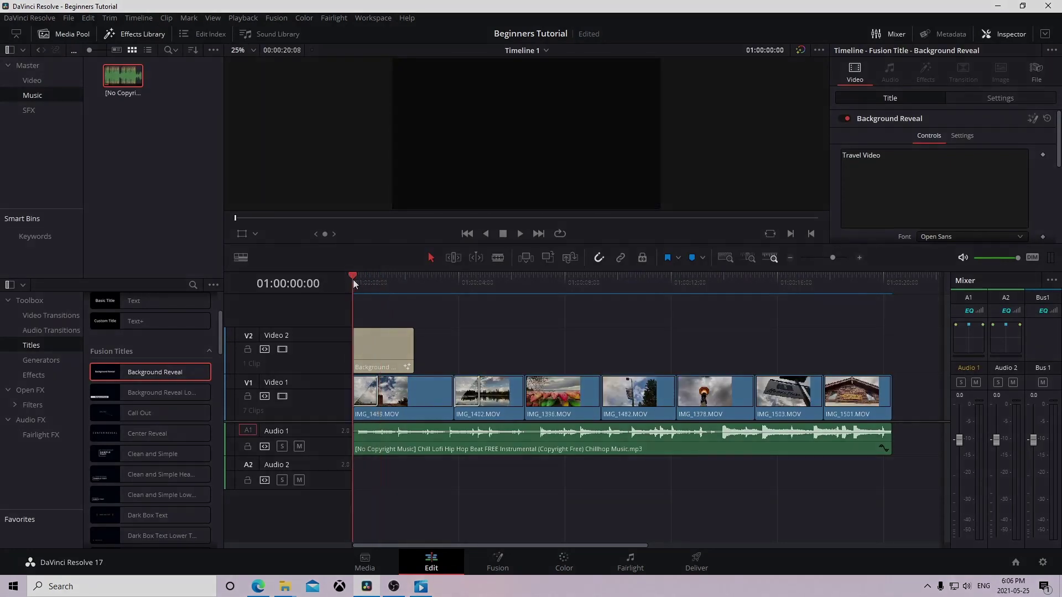
pyautogui.press('space')
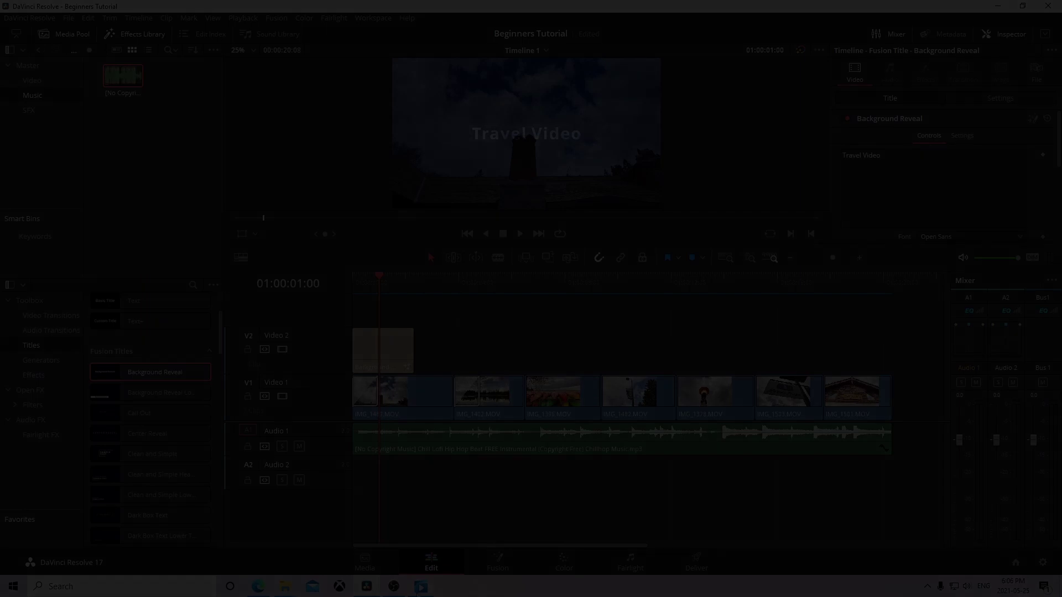
pyautogui.click(405, 586)
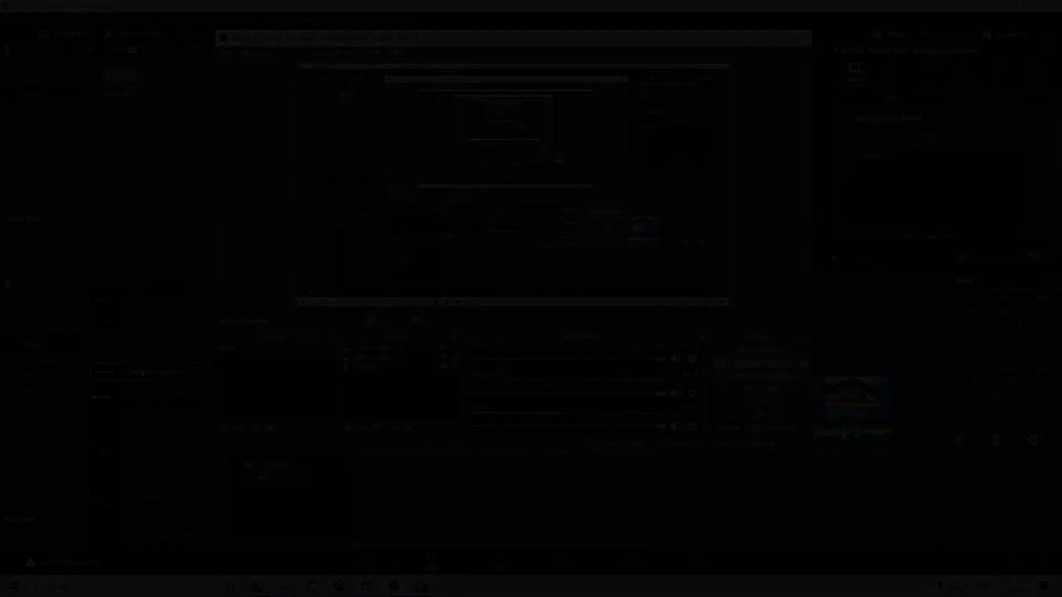